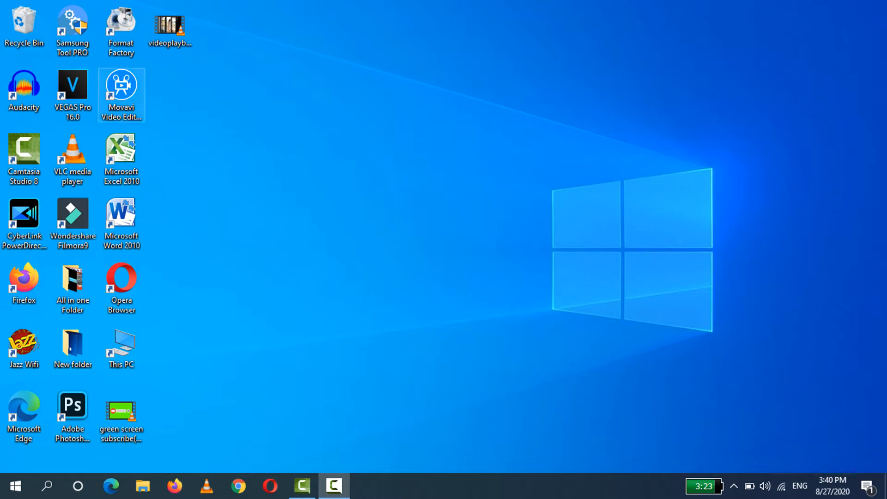
pyautogui.moveTo(122, 88); pyautogui.dragTo(273, 152)
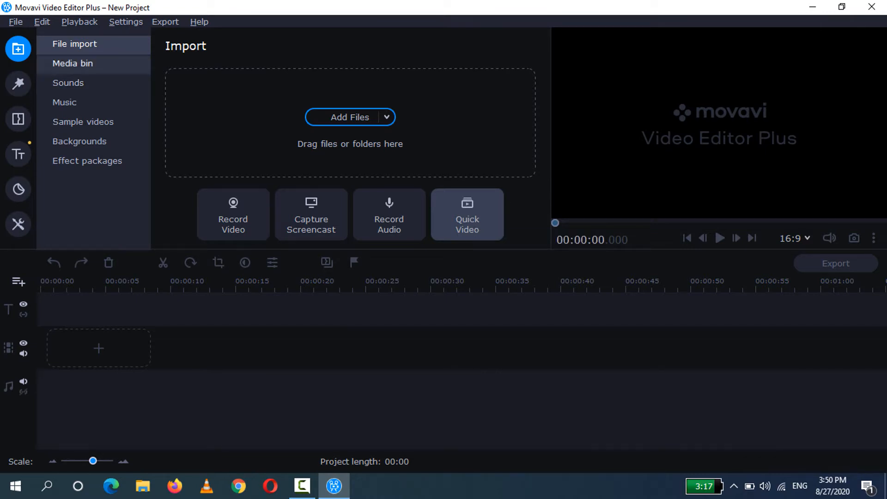
pyautogui.click(73, 64)
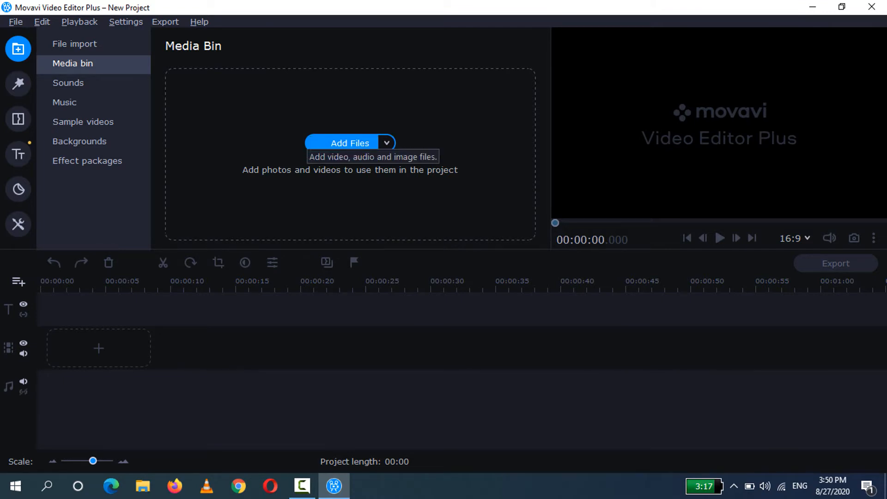
pyautogui.click(350, 143)
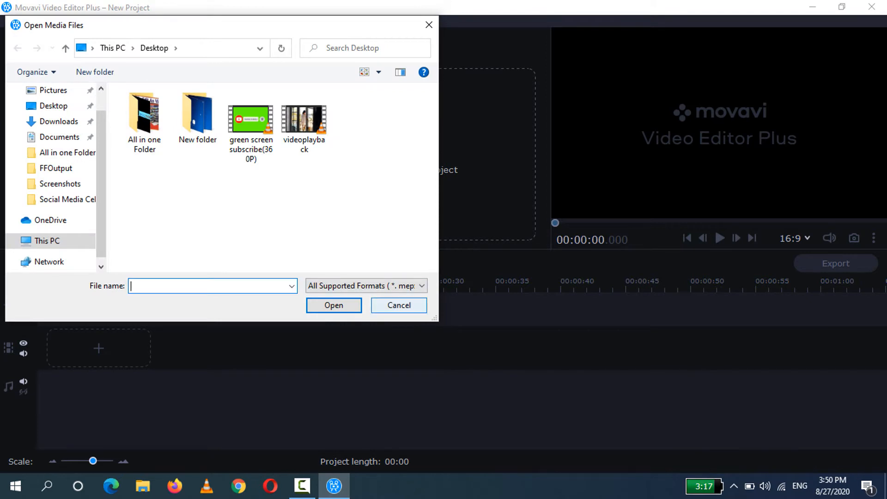
pyautogui.click(399, 305)
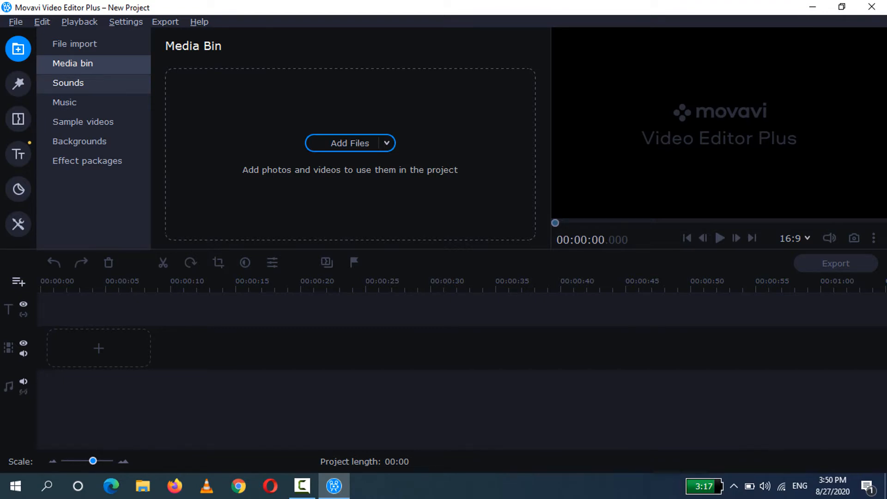
# - Examine the built-in media collections for sounds, music, sample videos and backgrounds
pyautogui.click(69, 82)
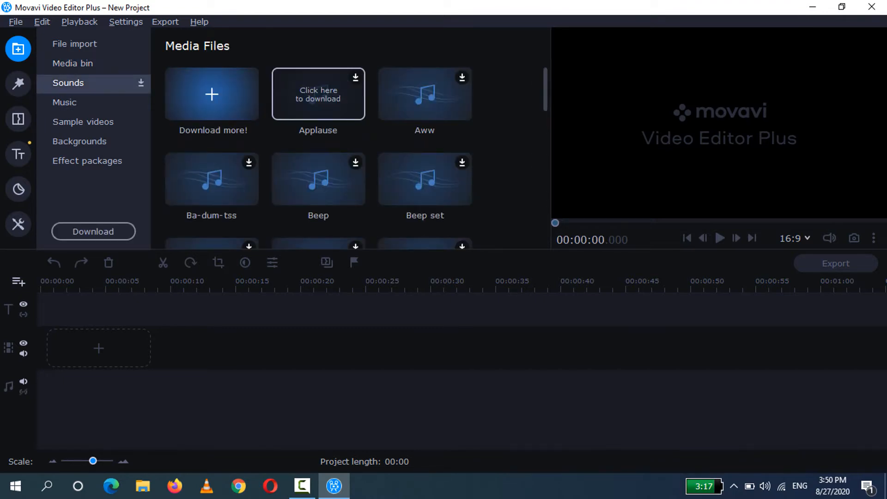
pyautogui.scroll(-4, 319, 114)
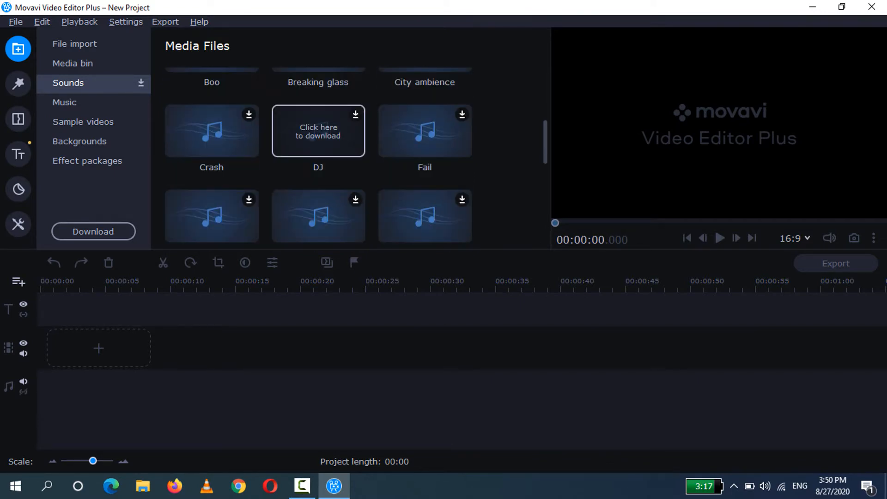
pyautogui.scroll(4, 319, 113)
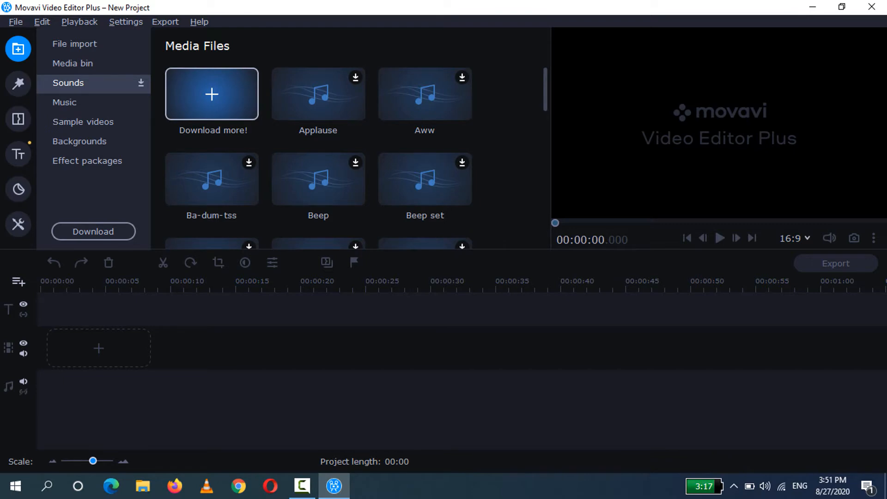
pyautogui.click(64, 103)
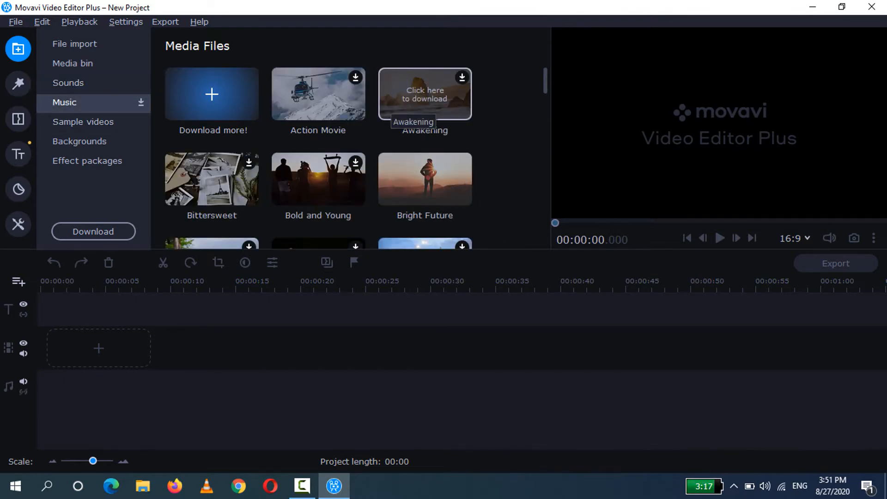
pyautogui.scroll(-8, 319, 157)
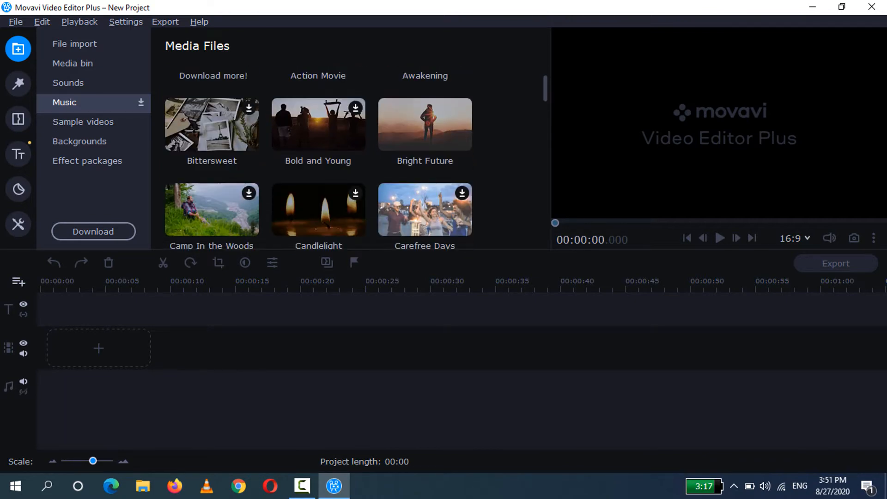
pyautogui.scroll(-2, 319, 157)
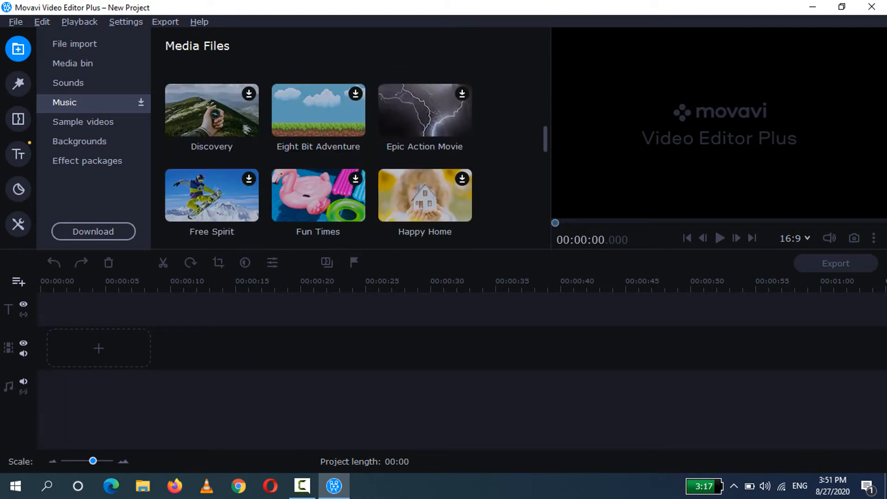
pyautogui.click(83, 122)
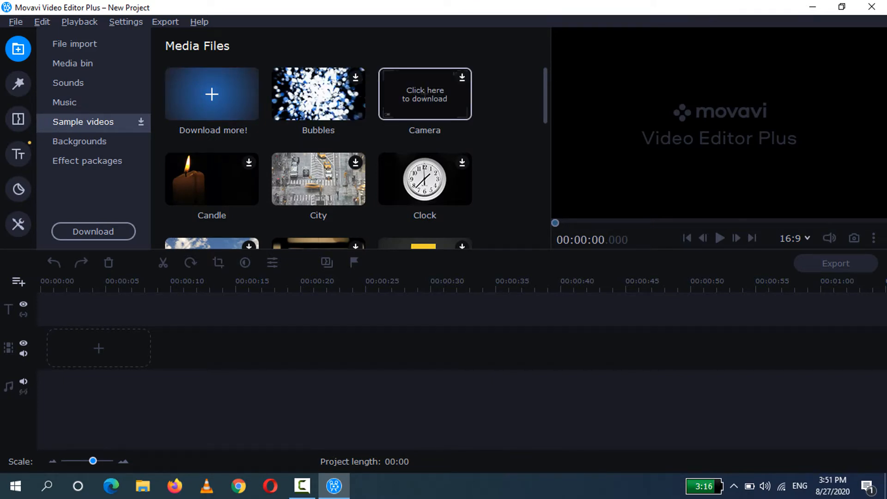
pyautogui.scroll(-2, 425, 97)
pyautogui.scroll(-3, 425, 98)
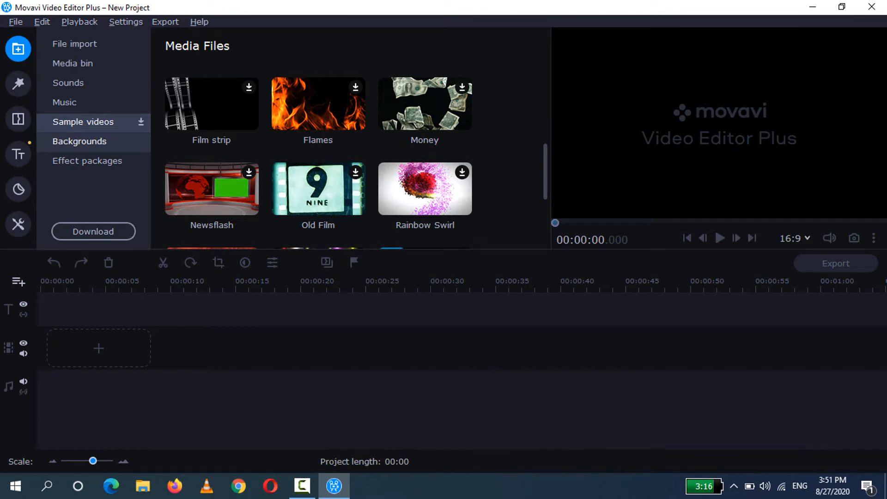
pyautogui.click(80, 142)
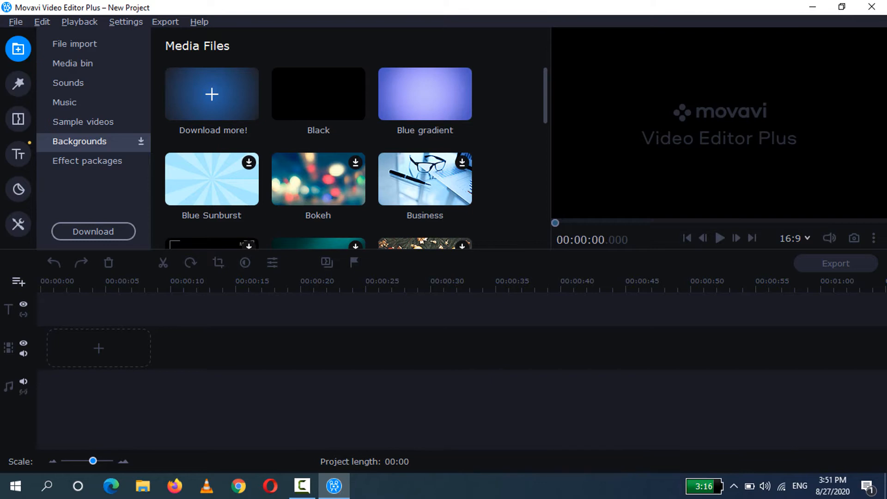
pyautogui.scroll(-4, 355, 157)
pyautogui.scroll(4, 356, 157)
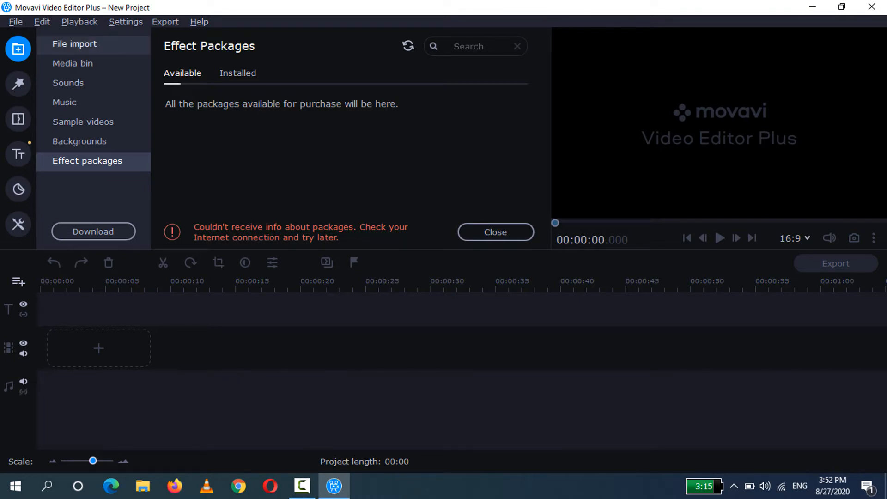
# - Import the videoplayback video from the Desktop into the project's media bin
pyautogui.click(75, 45)
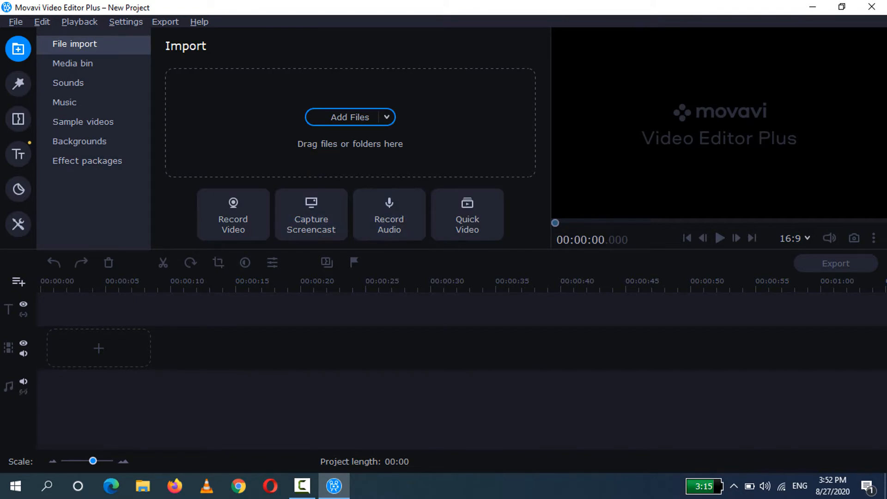
pyautogui.click(350, 117)
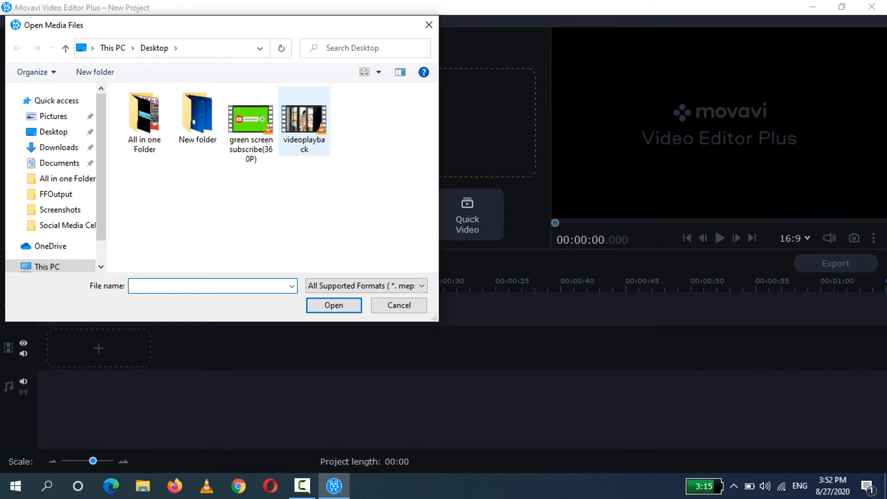
pyautogui.click(302, 122)
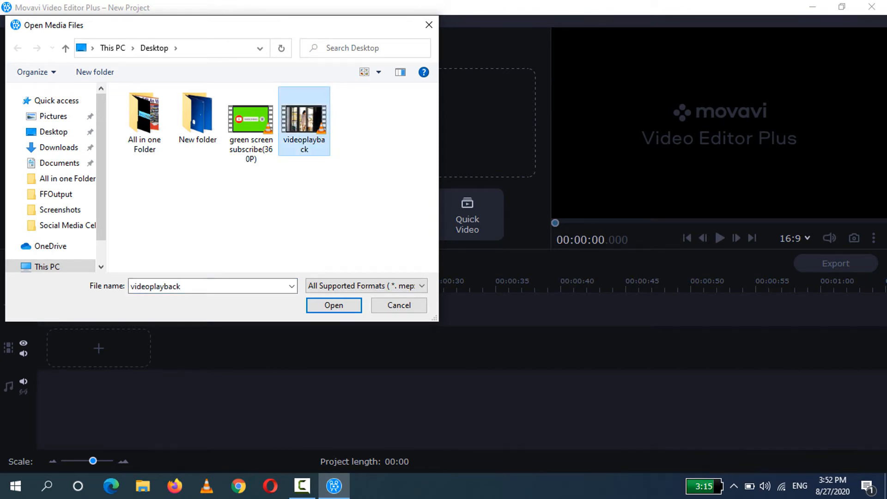
pyautogui.click(334, 305)
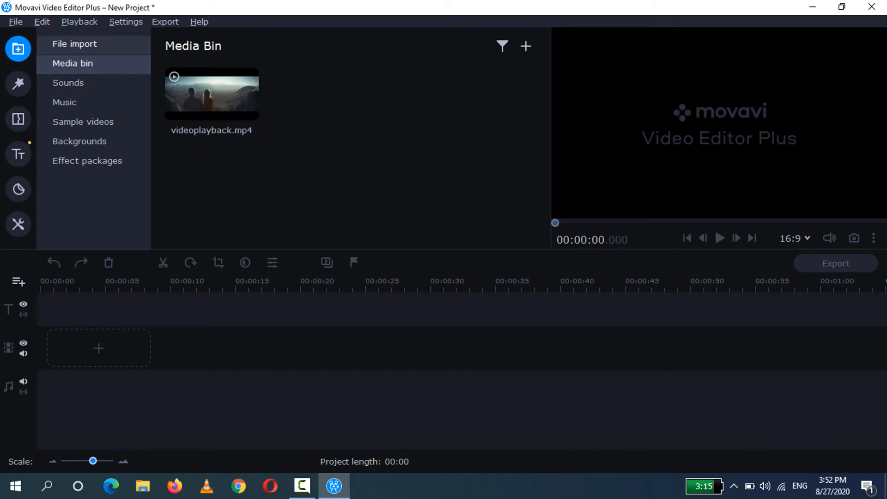
pyautogui.click(94, 45)
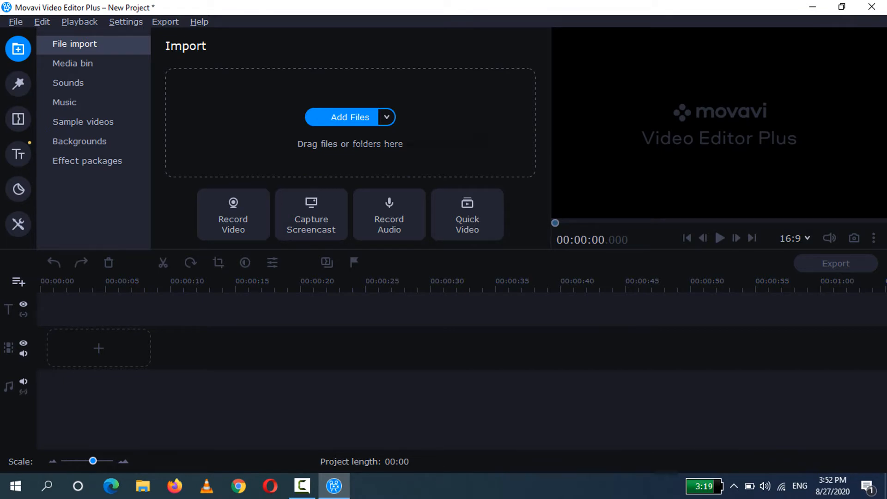
pyautogui.click(72, 63)
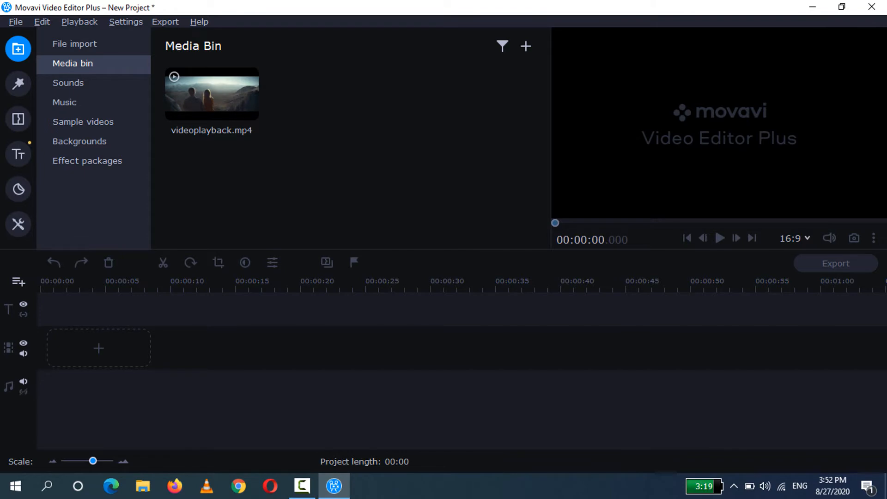
pyautogui.click(526, 46)
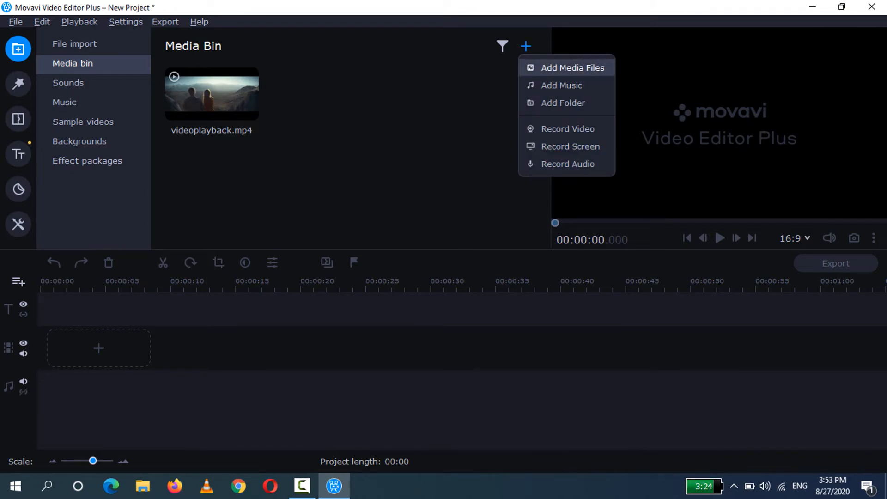
pyautogui.click(573, 68)
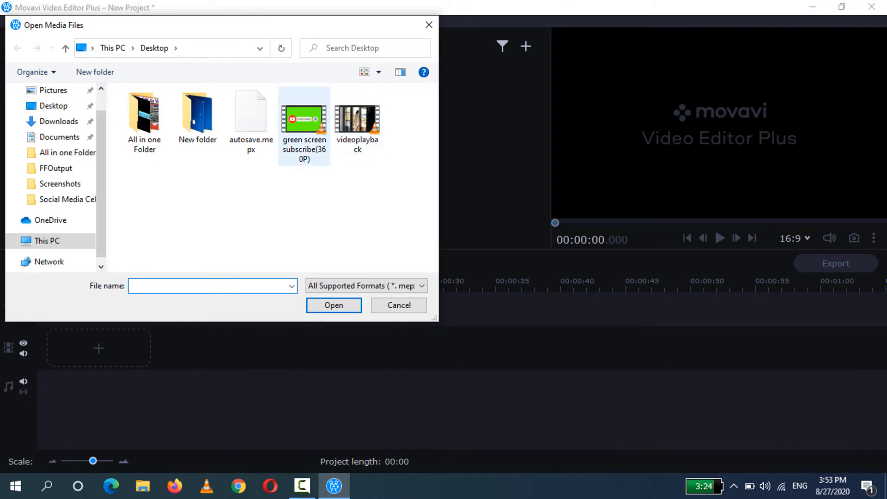
pyautogui.click(399, 306)
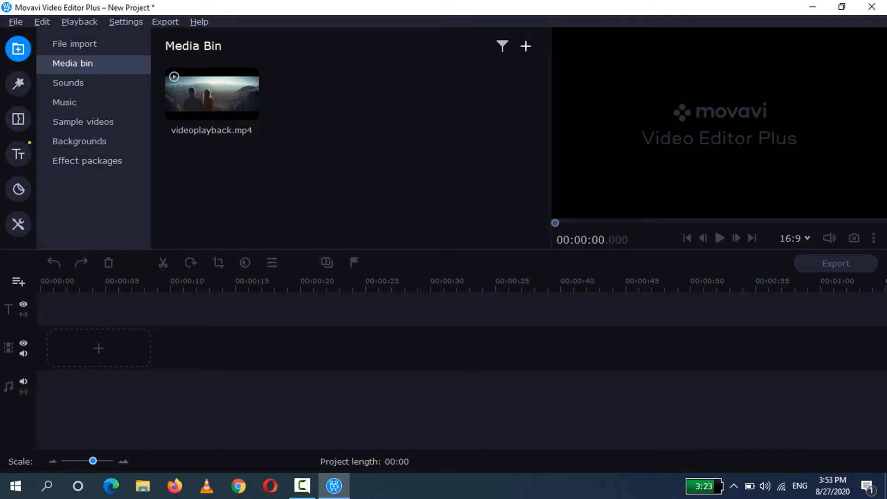
pyautogui.click(526, 46)
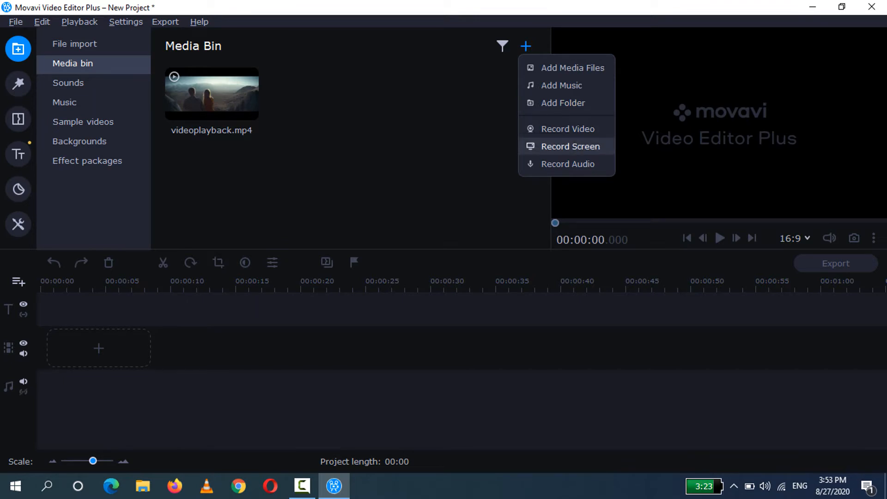
pyautogui.press('Escape')
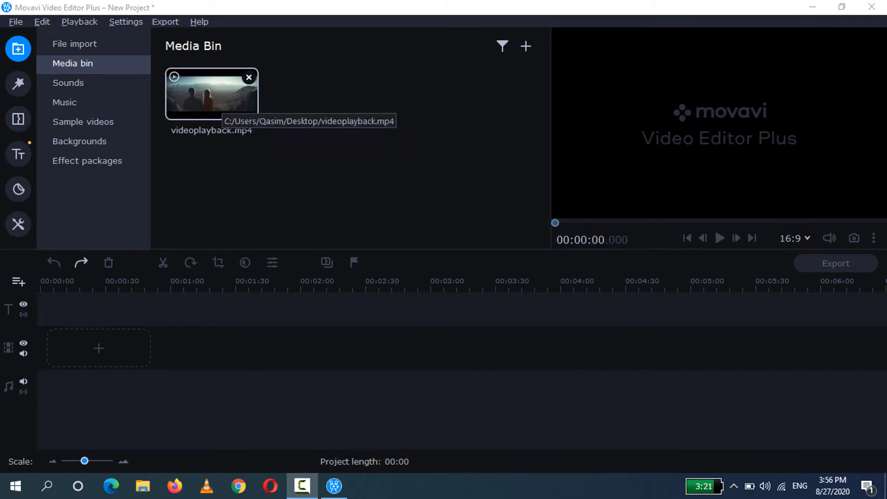
# - Place videoplayback.mp4 at the start of the video track and delete the clip from the timeline again
pyautogui.click(221, 103)
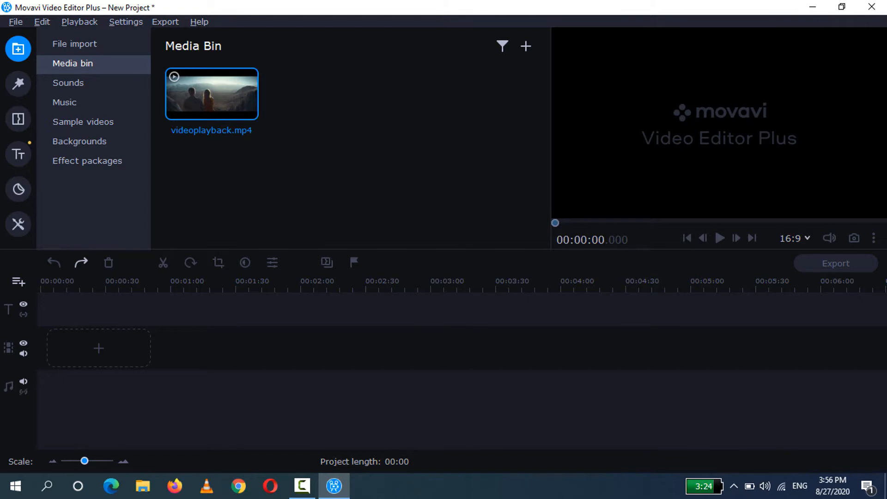
pyautogui.moveTo(221, 103); pyautogui.dragTo(98, 348)
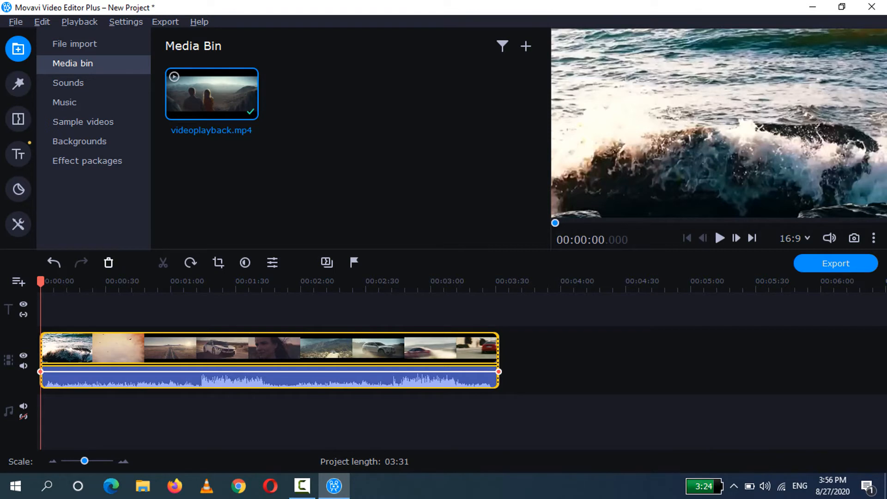
pyautogui.press('Delete')
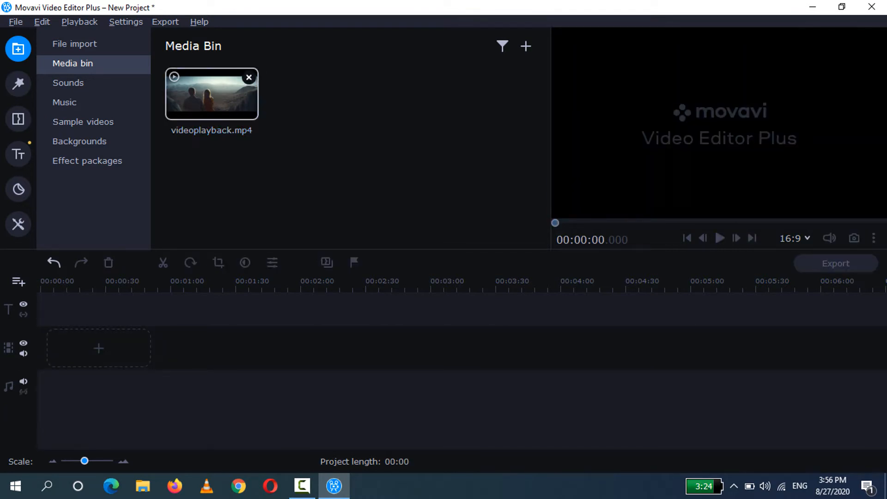
# - Add videoplayback.mp4 from the media bin to the timeline at the current position
pyautogui.rightClick(207, 91)
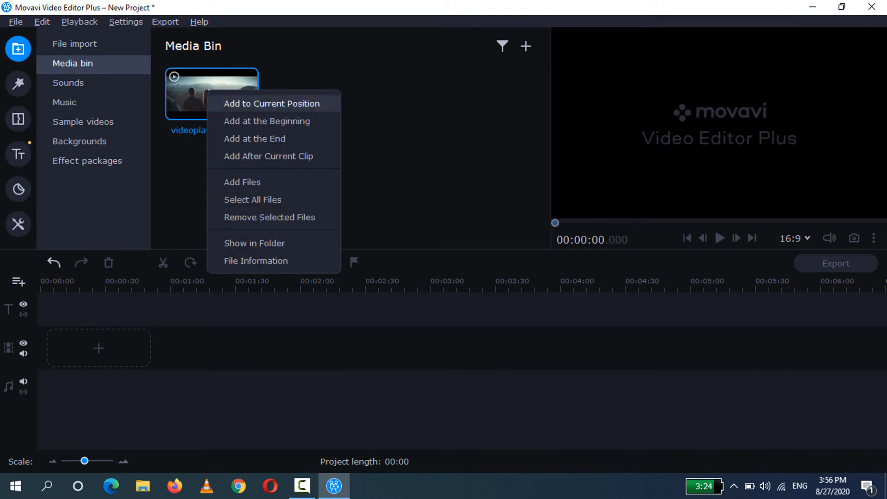
pyautogui.click(272, 104)
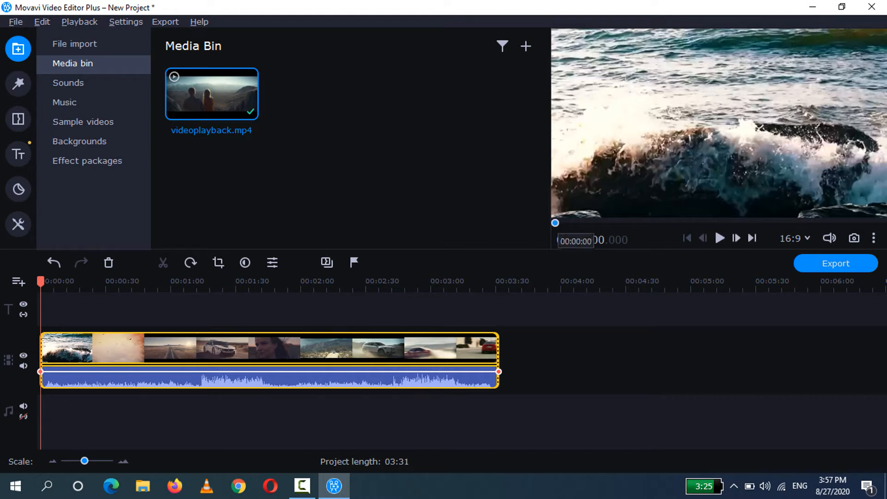
pyautogui.moveTo(41, 282)
pyautogui.mouseDown()
pyautogui.moveTo(242, 282)
pyautogui.moveTo(41, 282)
pyautogui.mouseUp()
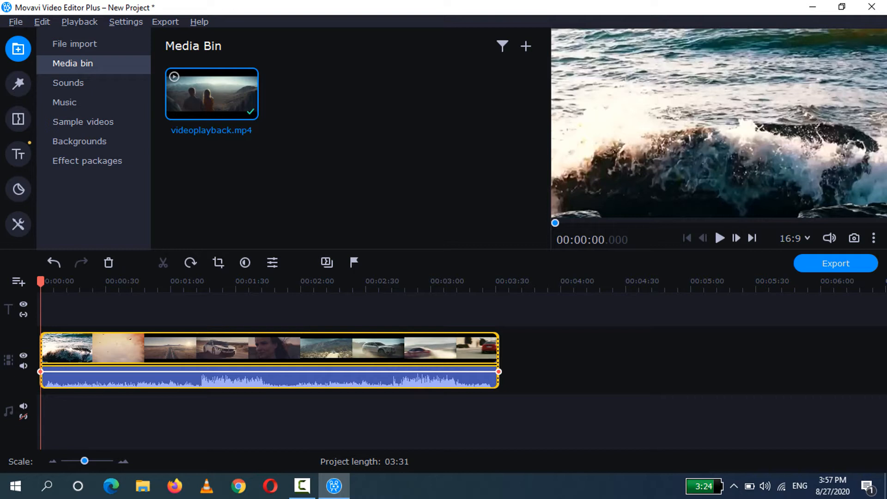
pyautogui.moveTo(84, 461); pyautogui.dragTo(93, 461)
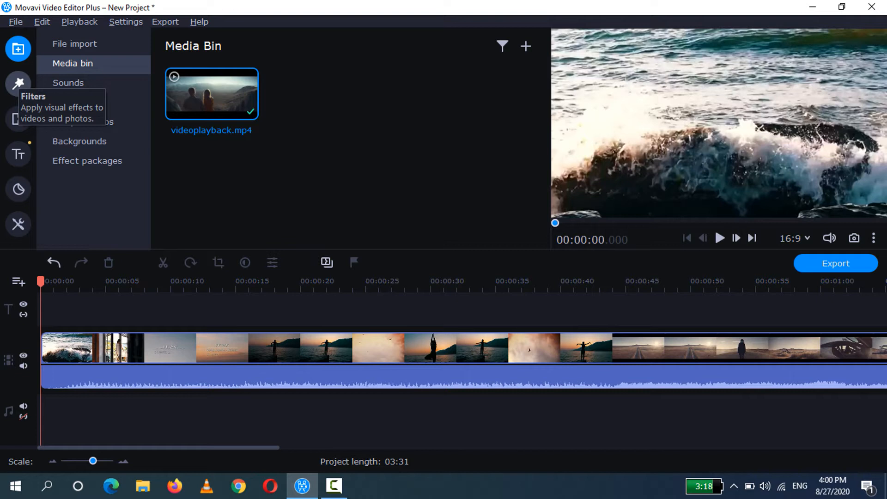
# - Examine the Featured and Blur categories of the filter collection
pyautogui.click(18, 84)
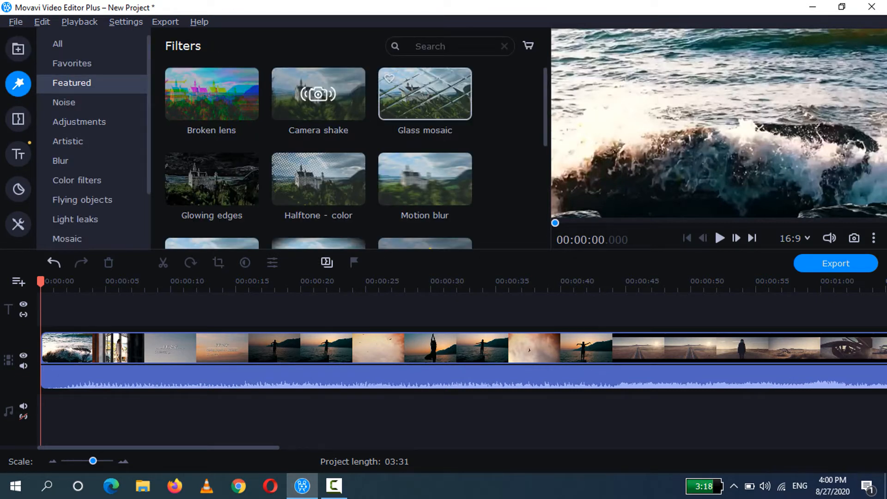
pyautogui.scroll(-1, 425, 153)
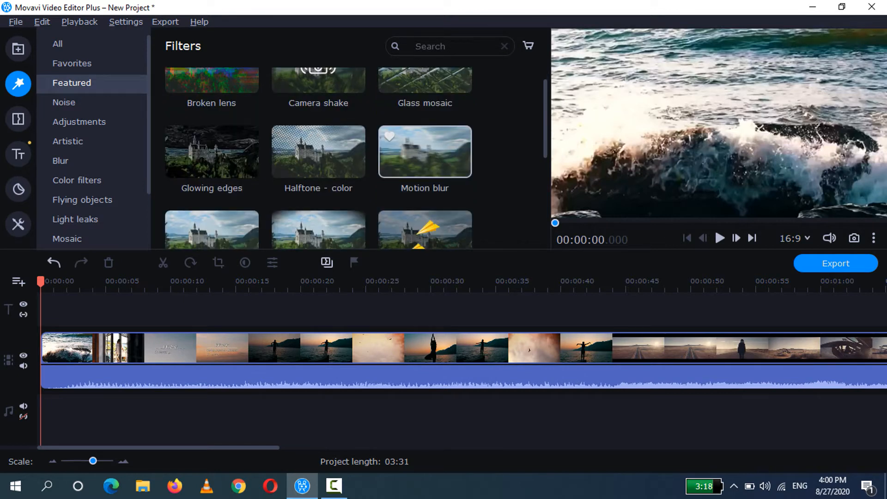
pyautogui.scroll(-3, 426, 139)
pyautogui.scroll(-2, 425, 120)
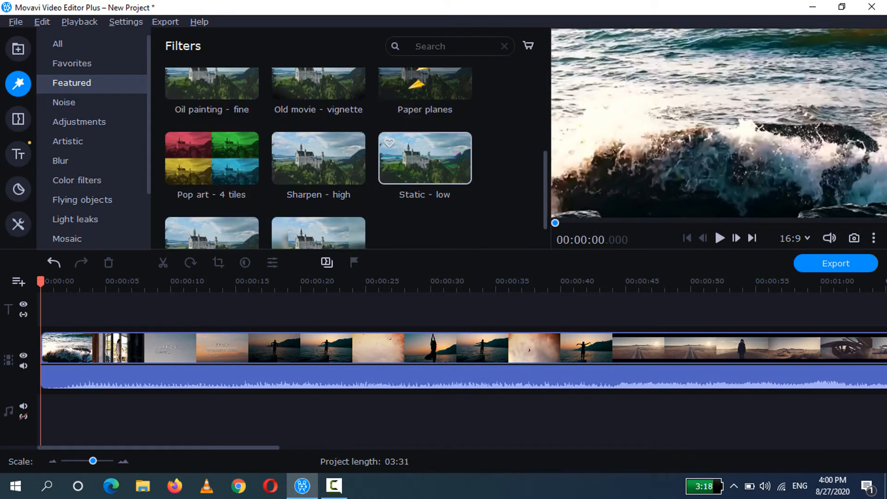
pyautogui.scroll(3, 425, 120)
pyautogui.scroll(2, 426, 153)
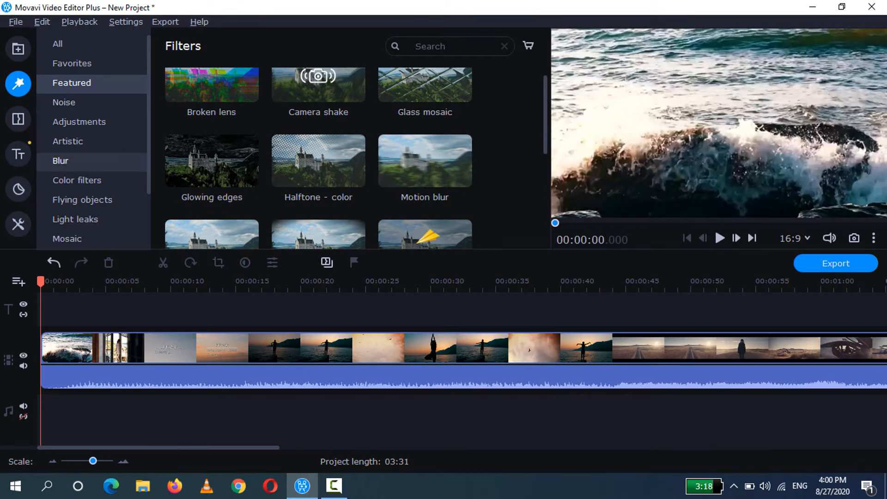
pyautogui.click(60, 161)
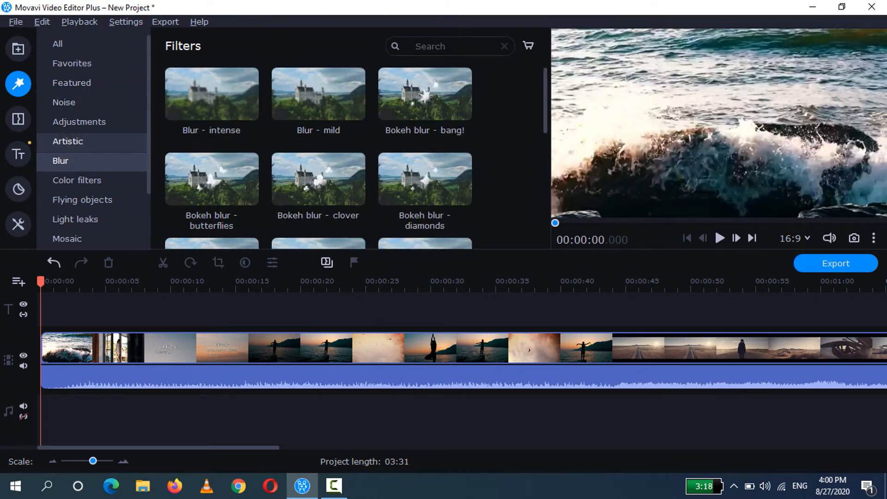
pyautogui.scroll(-4, 318, 157)
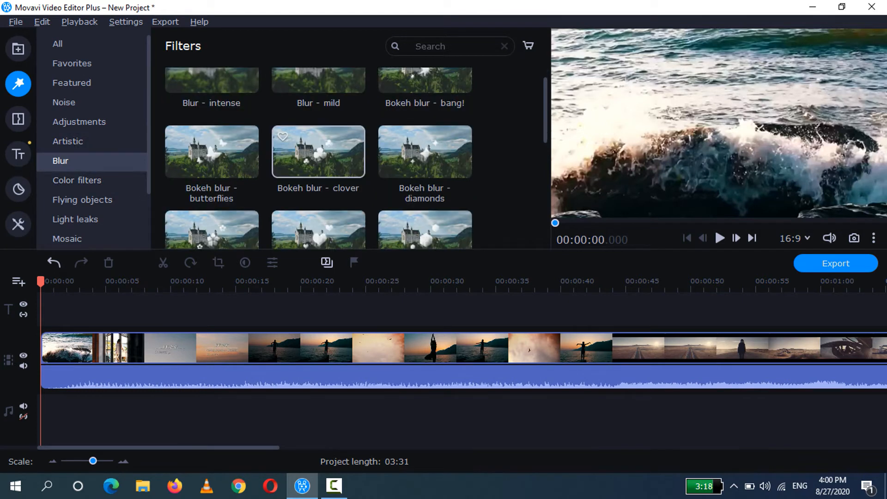
pyautogui.scroll(-3, 319, 112)
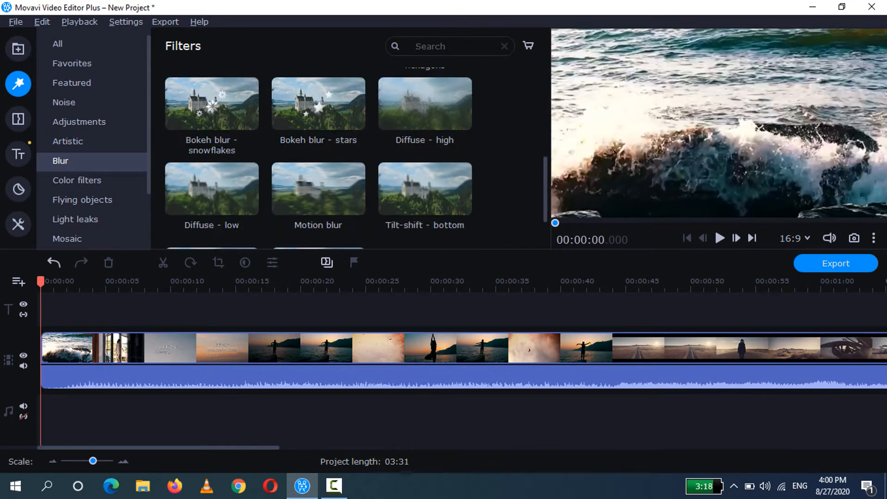
pyautogui.scroll(2, 319, 138)
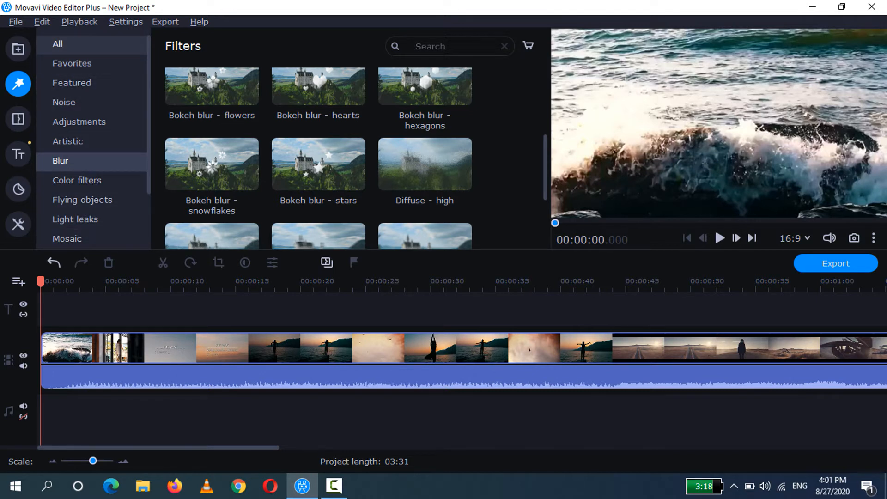
# - Examine the complete list of available filters across all categories
pyautogui.click(57, 43)
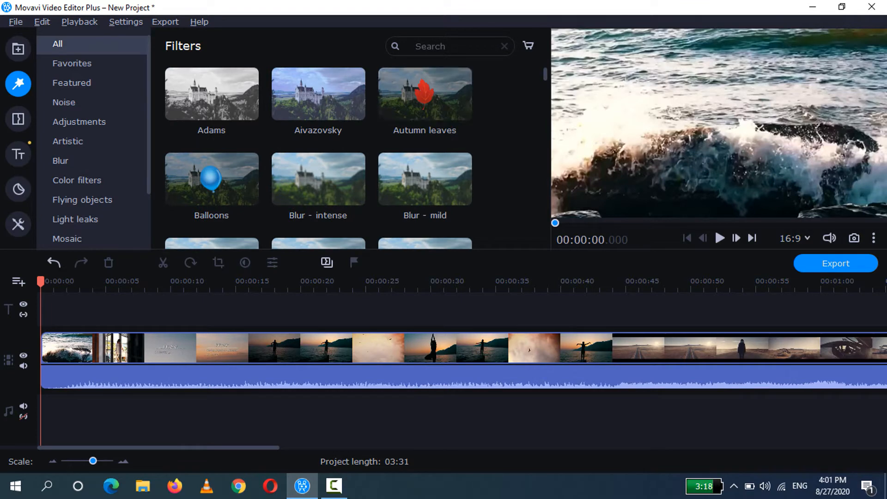
pyautogui.scroll(-10, 318, 157)
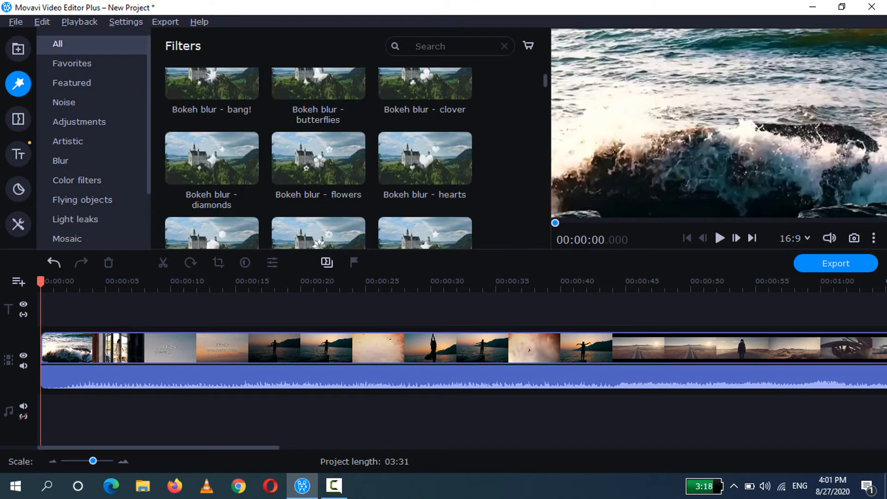
pyautogui.scroll(-10, 208, 123)
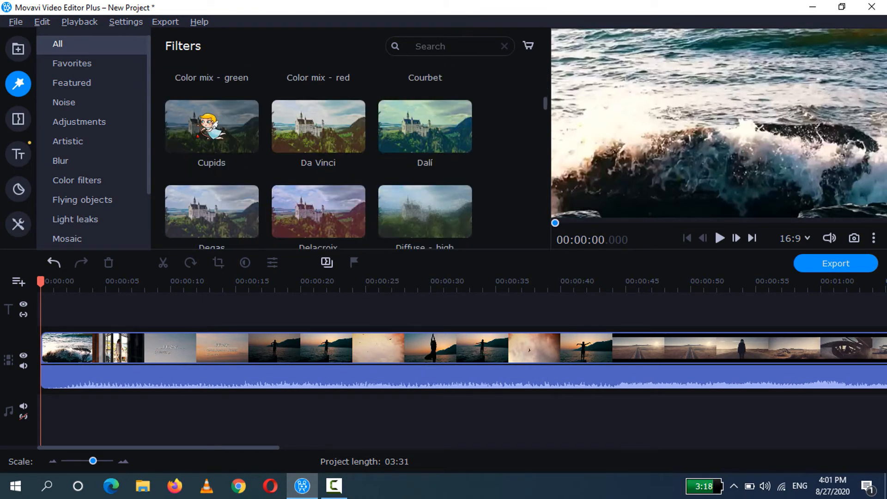
pyautogui.scroll(-10, 318, 157)
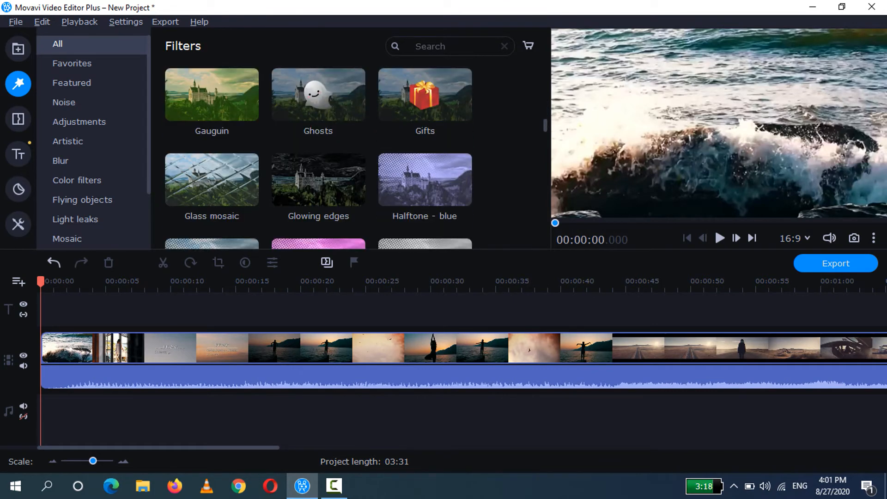
pyautogui.scroll(-5, 319, 157)
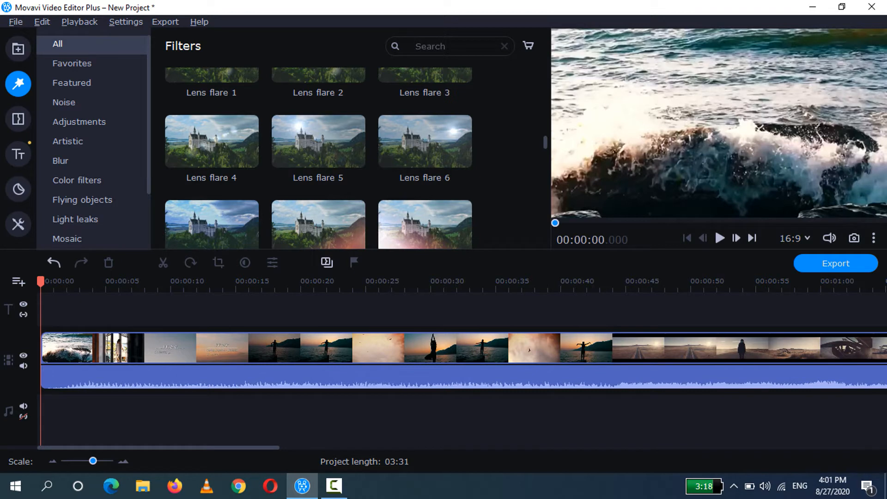
pyautogui.scroll(-10, 319, 158)
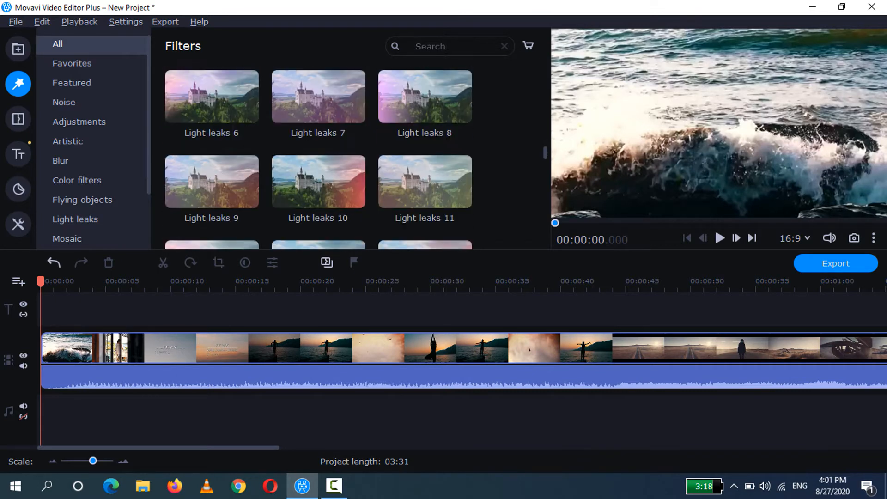
pyautogui.scroll(-7, 319, 157)
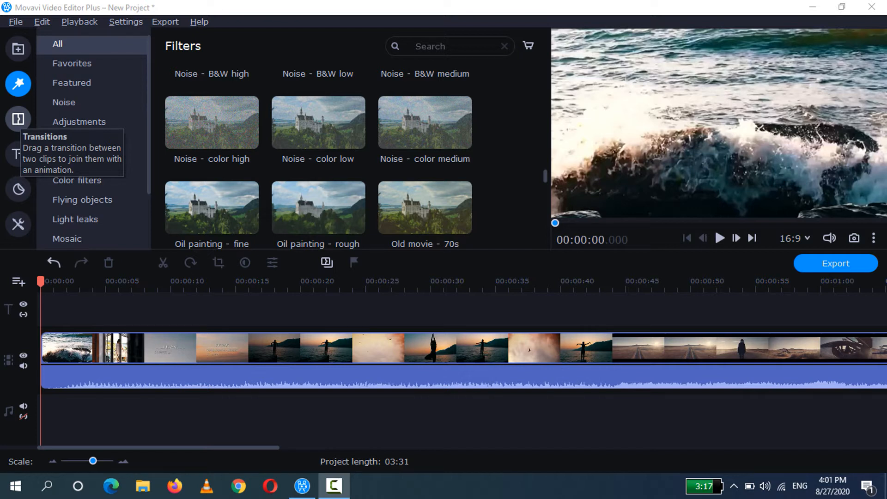
# - Examine the transition categories and the complete list of available transitions
pyautogui.click(18, 119)
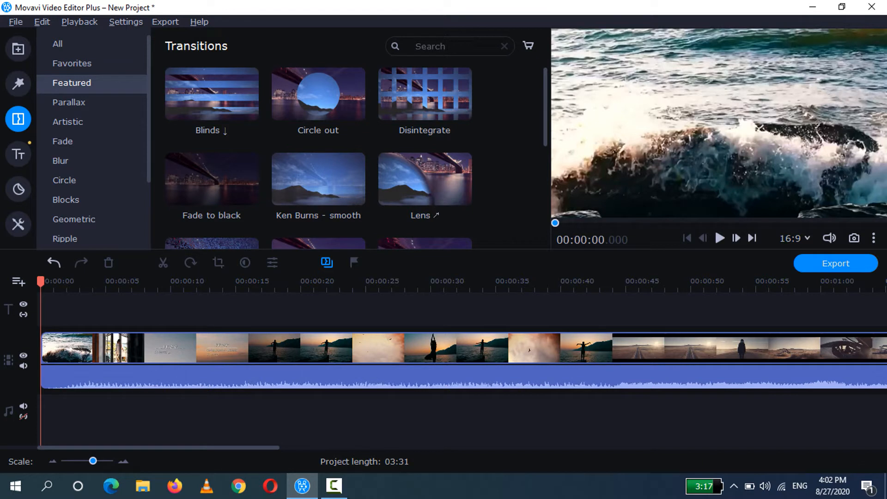
pyautogui.scroll(-3, 74, 162)
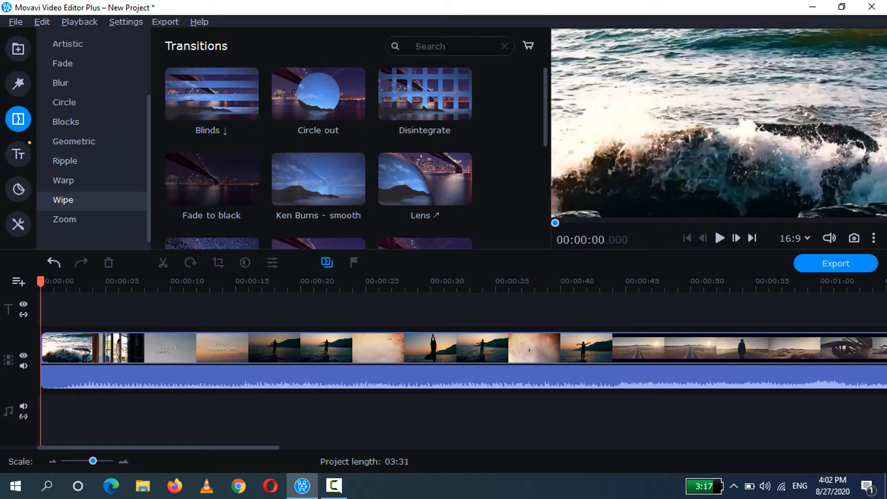
pyautogui.scroll(3, 74, 180)
pyautogui.scroll(-3, 74, 162)
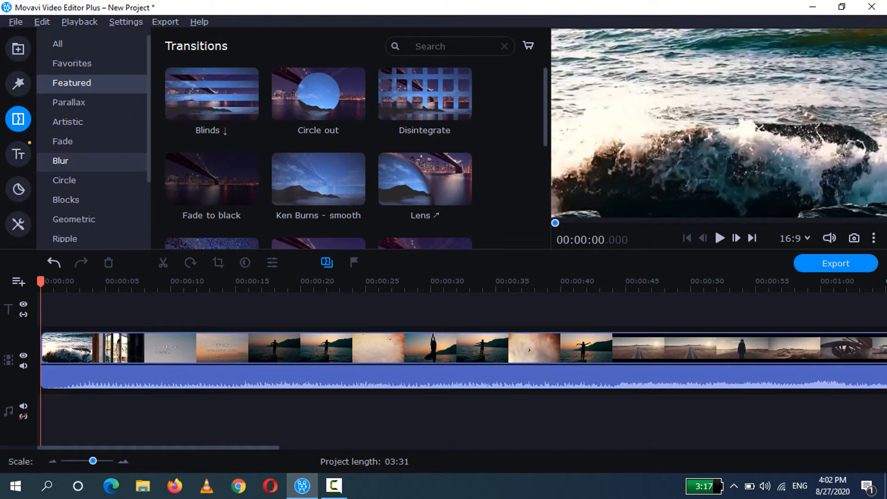
pyautogui.scroll(3, 74, 162)
pyautogui.click(58, 44)
pyautogui.scroll(-10, 425, 139)
pyautogui.scroll(8, 425, 139)
pyautogui.scroll(5, 319, 157)
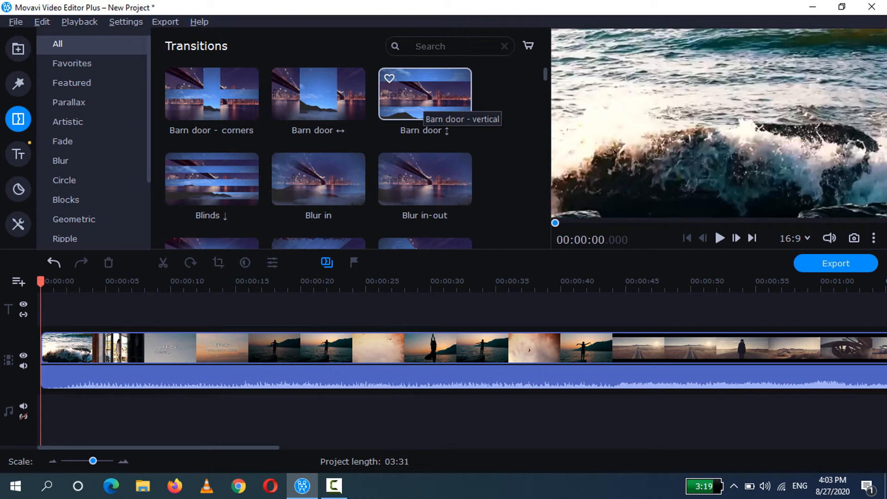
# - Preview the vertical and horizontal Barn door transitions and look through the remaining transitions
pyautogui.click(423, 103)
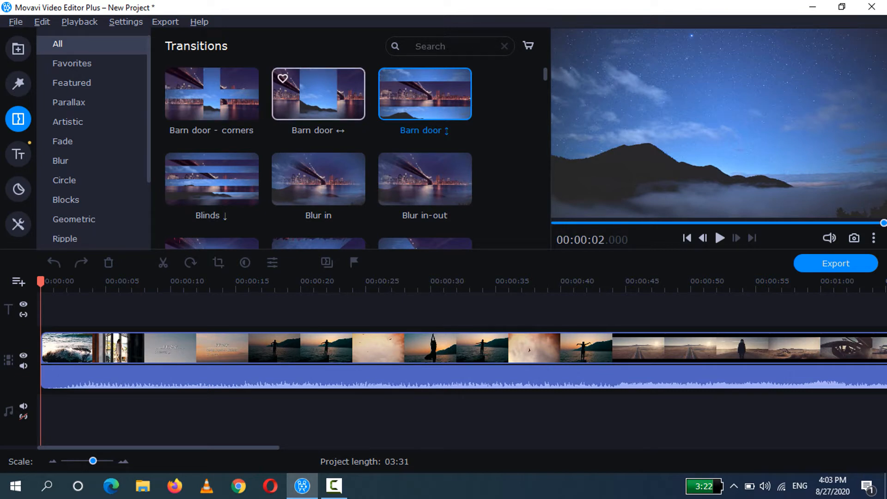
pyautogui.click(318, 94)
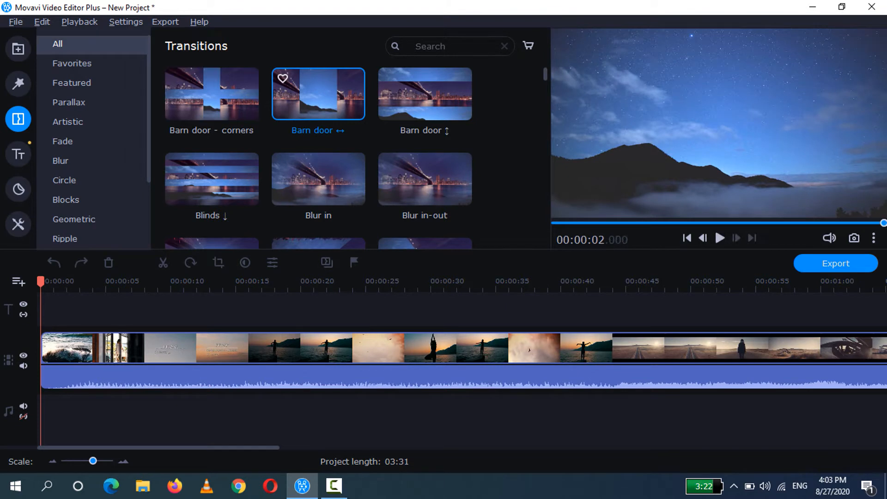
pyautogui.scroll(-5, 424, 140)
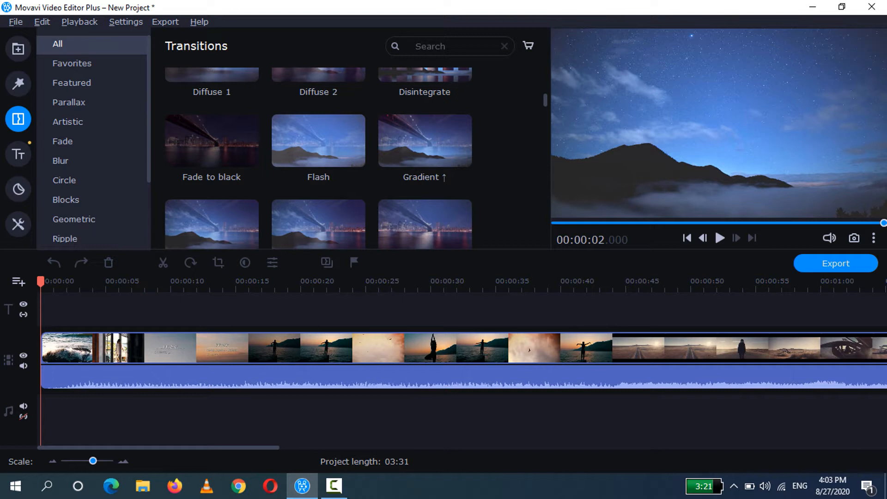
pyautogui.scroll(-10, 318, 158)
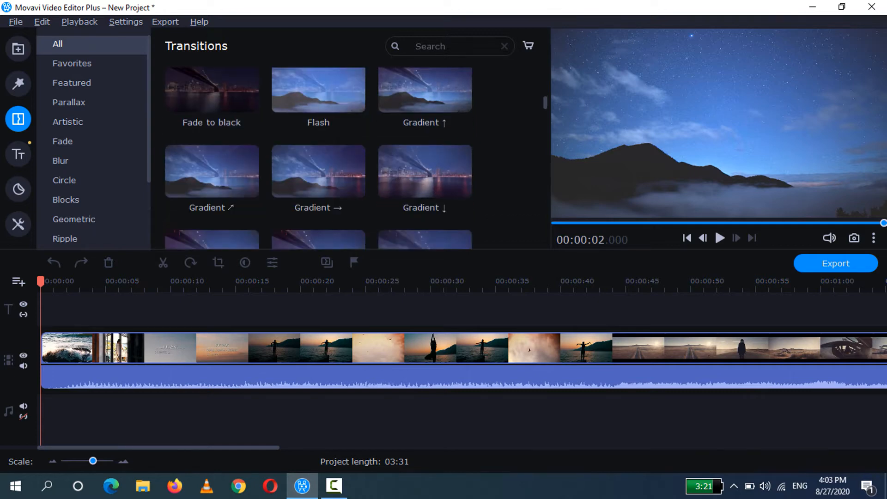
pyautogui.scroll(10, 319, 158)
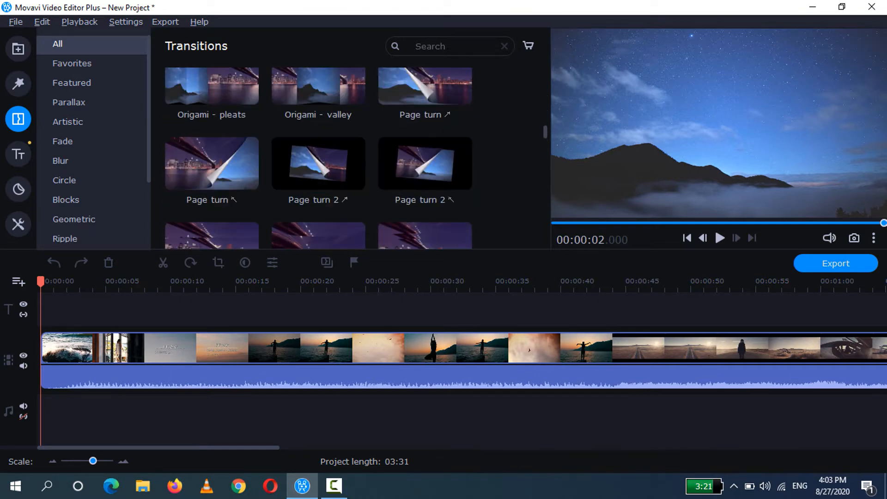
pyautogui.scroll(2, 319, 139)
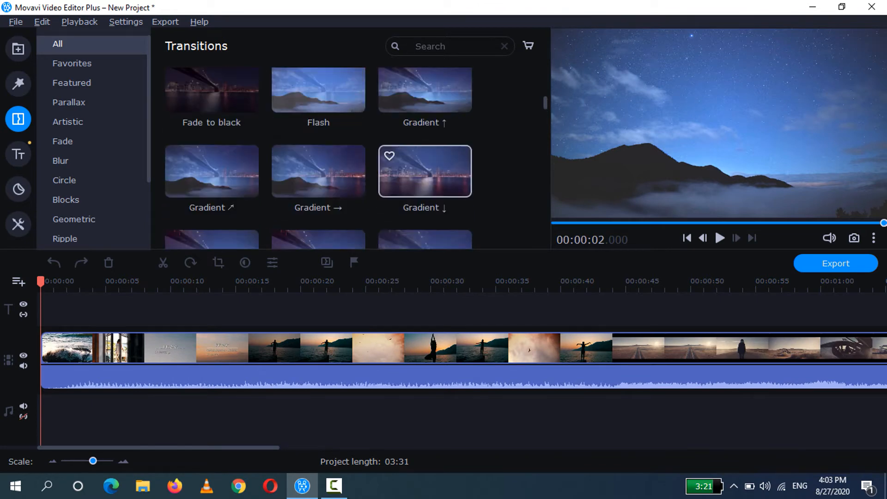
pyautogui.scroll(8, 319, 138)
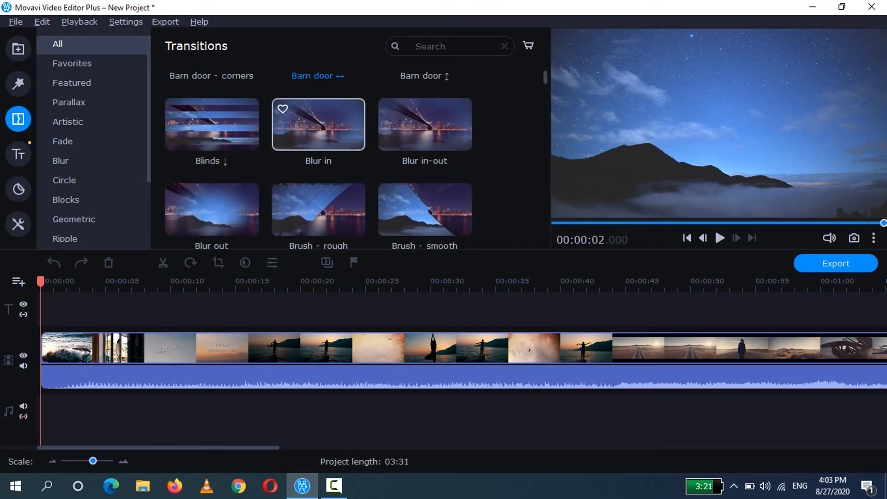
pyautogui.scroll(1, 425, 125)
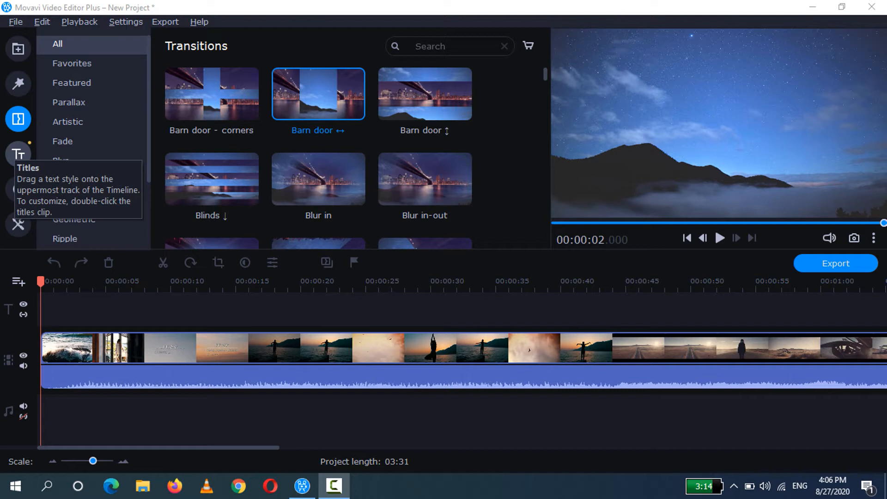
# - Look through the Featured titles and preview the Clean line title style
pyautogui.click(18, 154)
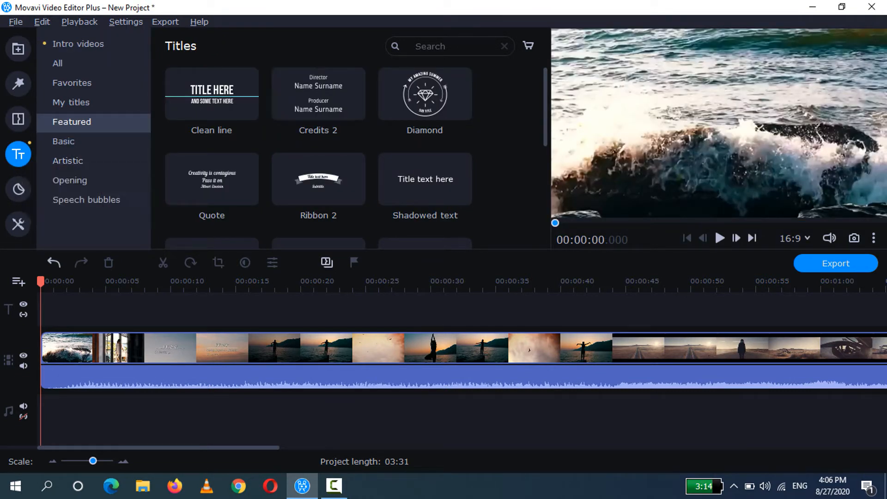
pyautogui.scroll(-6, 319, 157)
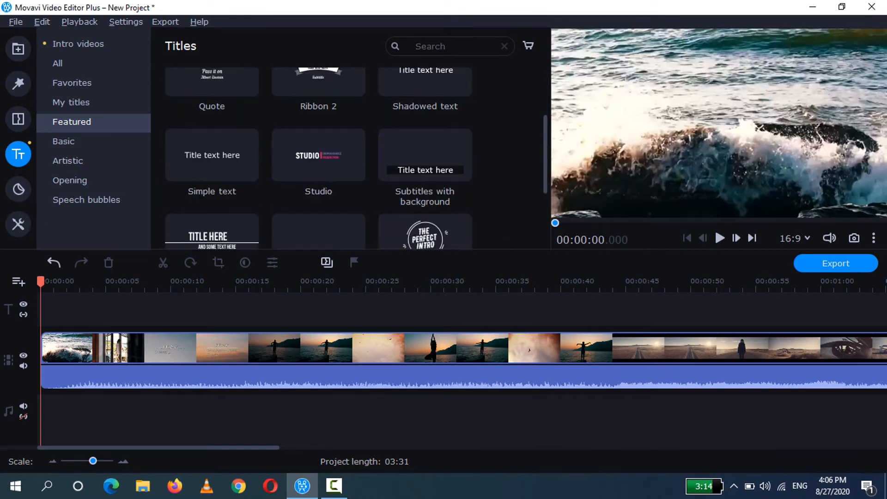
pyautogui.scroll(-1, 319, 157)
pyautogui.scroll(7, 319, 157)
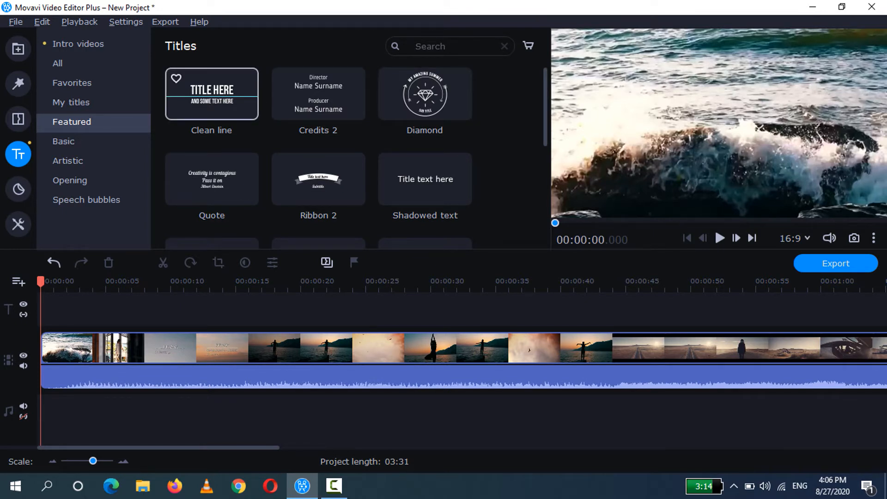
pyautogui.click(206, 104)
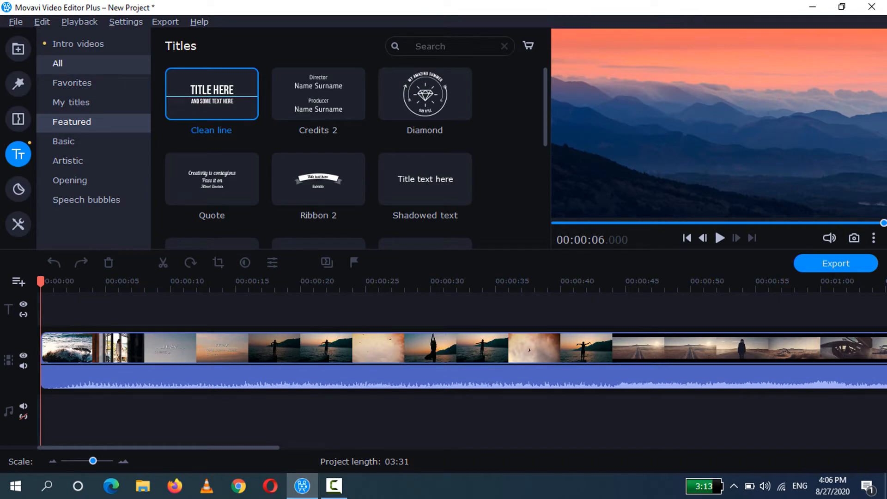
# - Look through the complete list of titles and preview the Fly in style
pyautogui.click(57, 63)
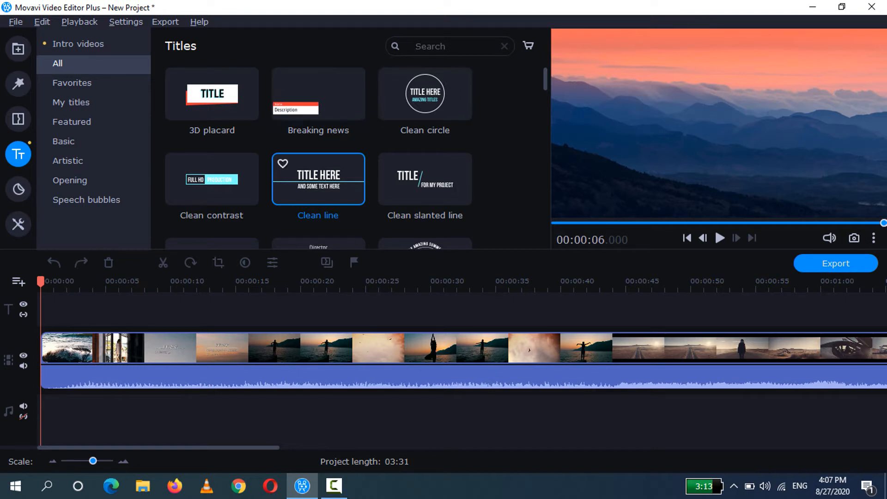
pyautogui.scroll(-10, 319, 179)
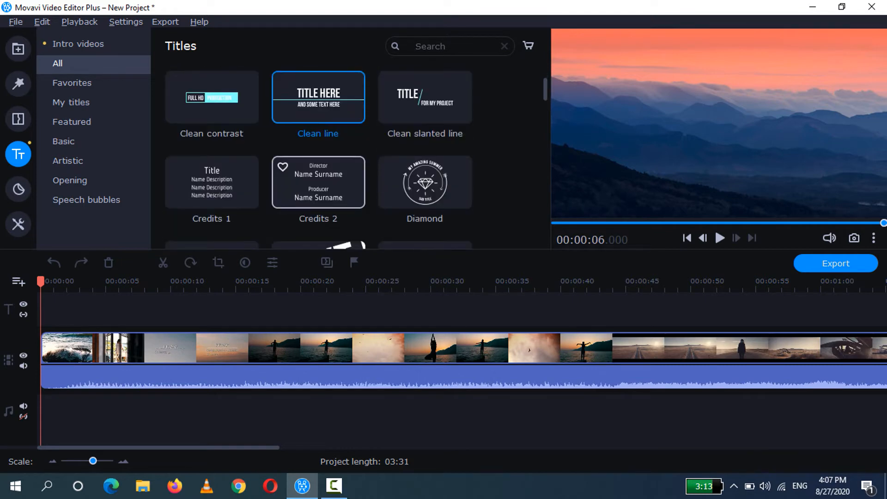
pyautogui.scroll(2, 319, 161)
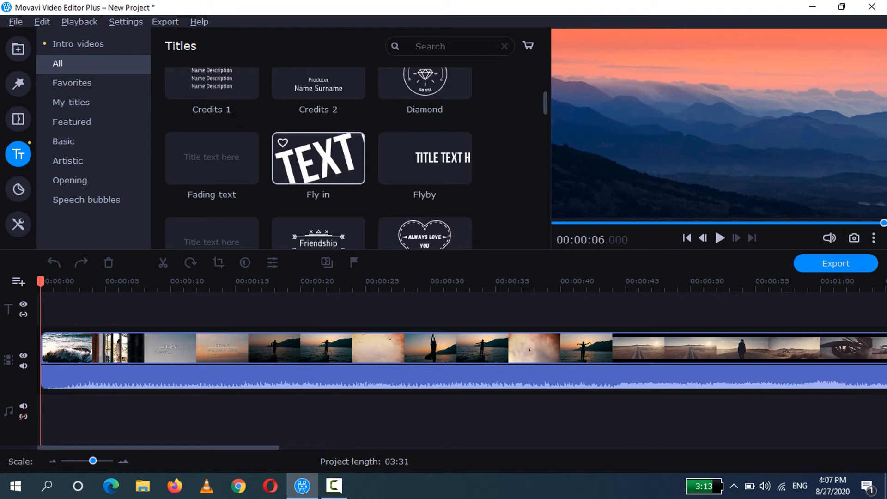
pyautogui.click(319, 158)
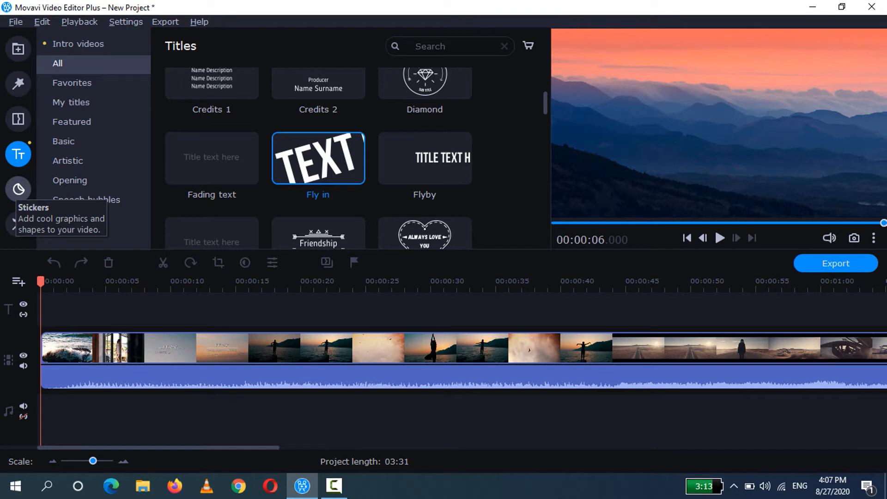
# - Look through the sticker collection, examining the Featured, Emoji, Masks and Sketch categories
pyautogui.click(18, 189)
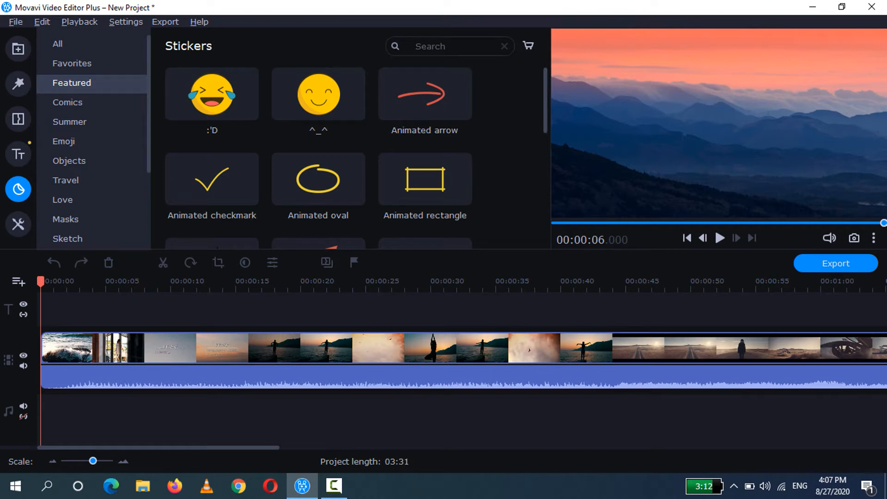
pyautogui.click(64, 142)
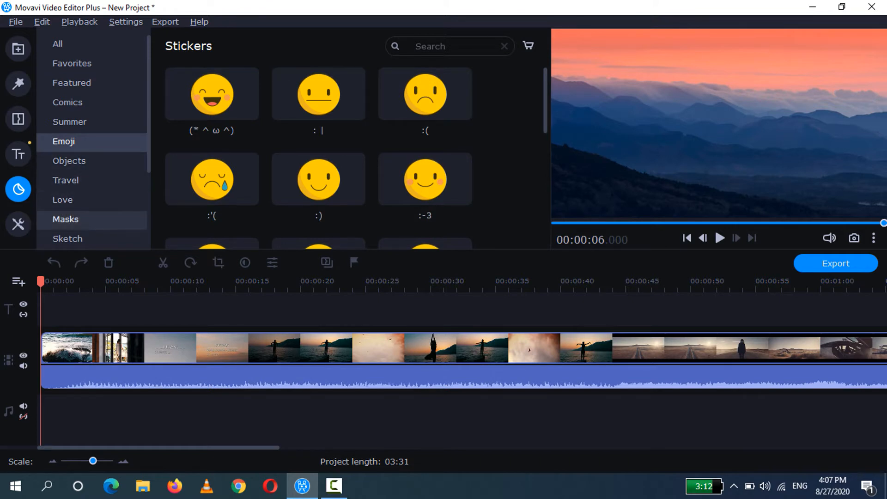
pyautogui.click(65, 219)
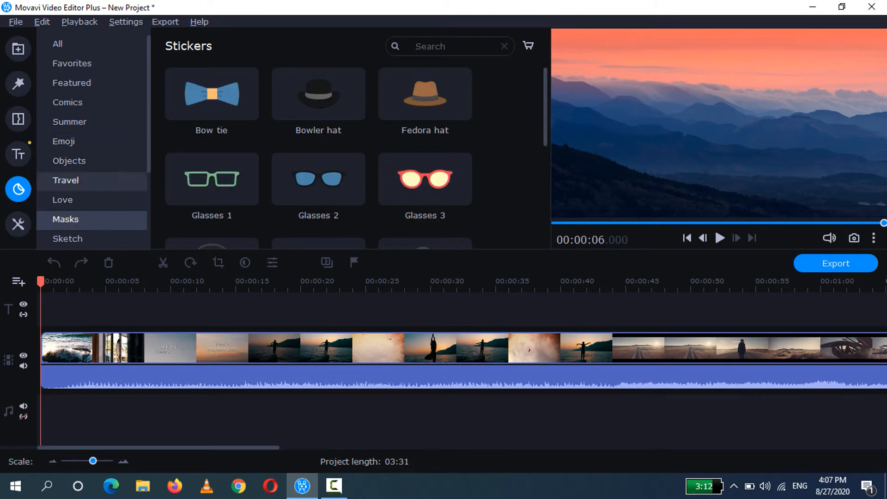
pyautogui.scroll(-1, 425, 152)
pyautogui.scroll(1, 212, 152)
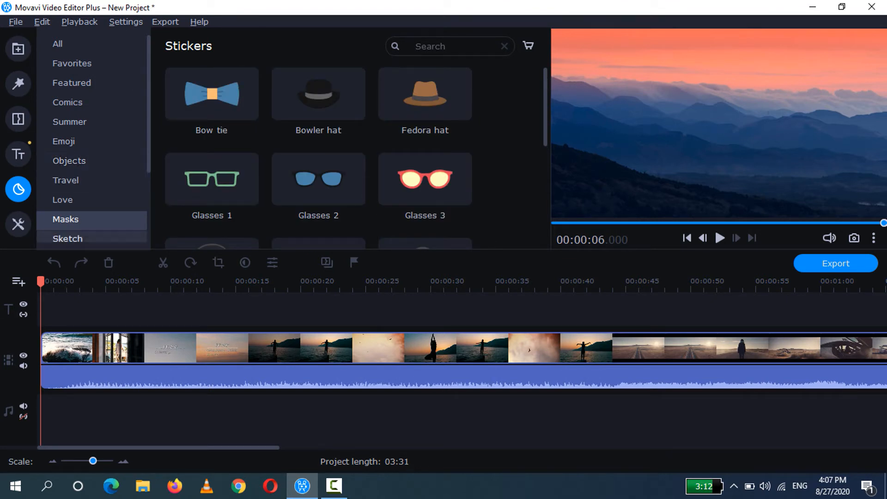
pyautogui.click(68, 238)
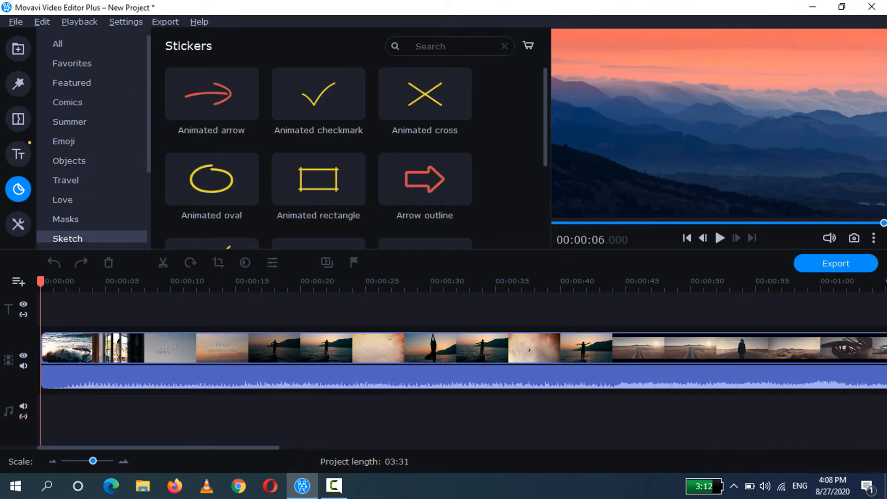
pyautogui.scroll(-1, 91, 238)
pyautogui.scroll(1, 92, 104)
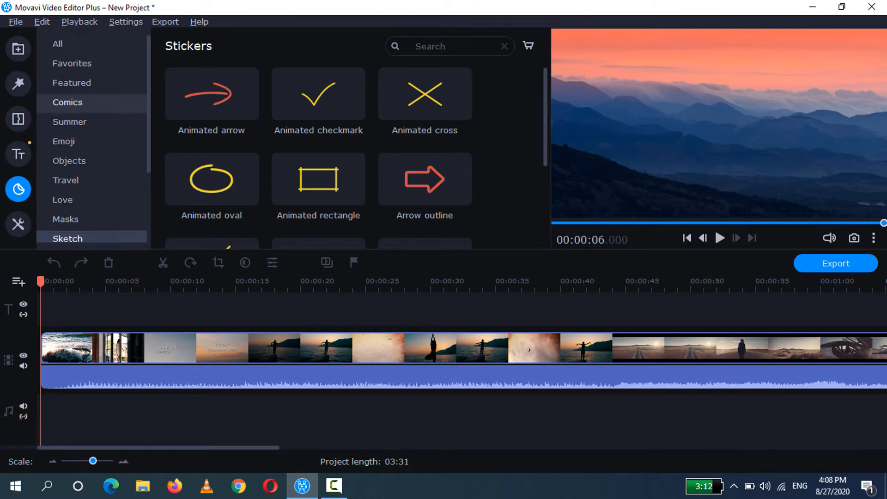
# - Look through the complete list of stickers and preview the Animated rectangle sticker
pyautogui.click(57, 43)
pyautogui.scroll(-10, 319, 157)
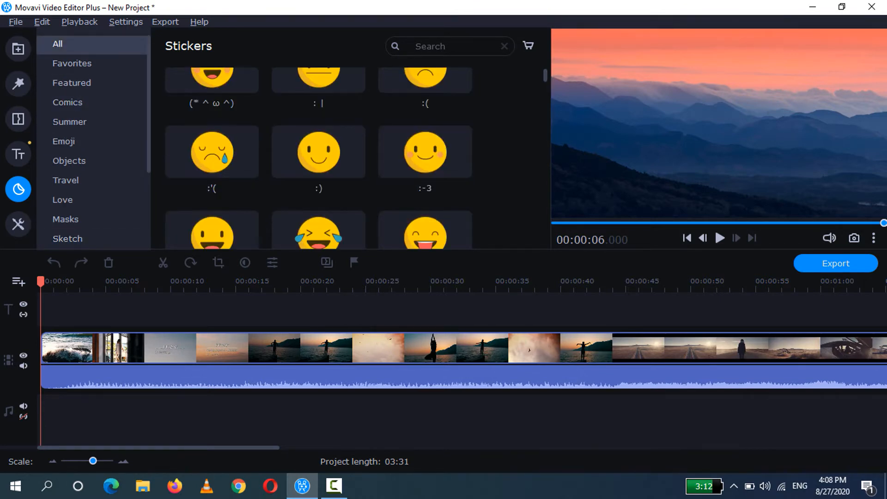
pyautogui.scroll(-3, 319, 157)
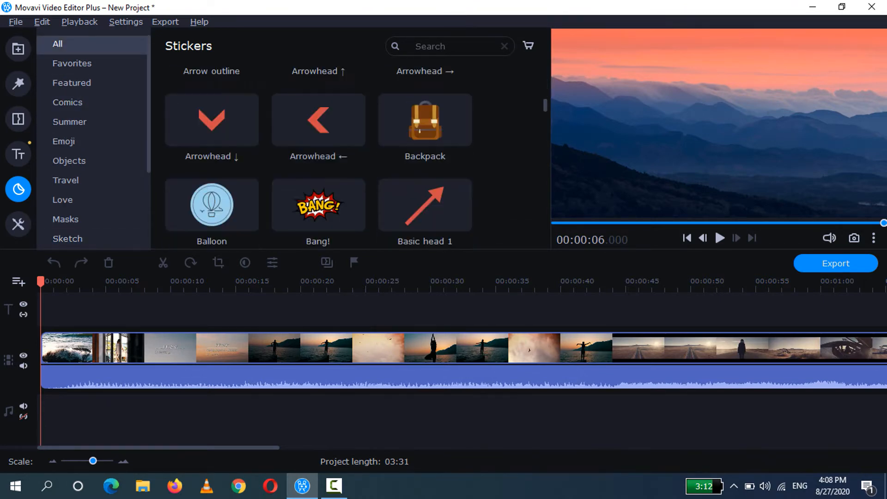
pyautogui.scroll(-3, 319, 157)
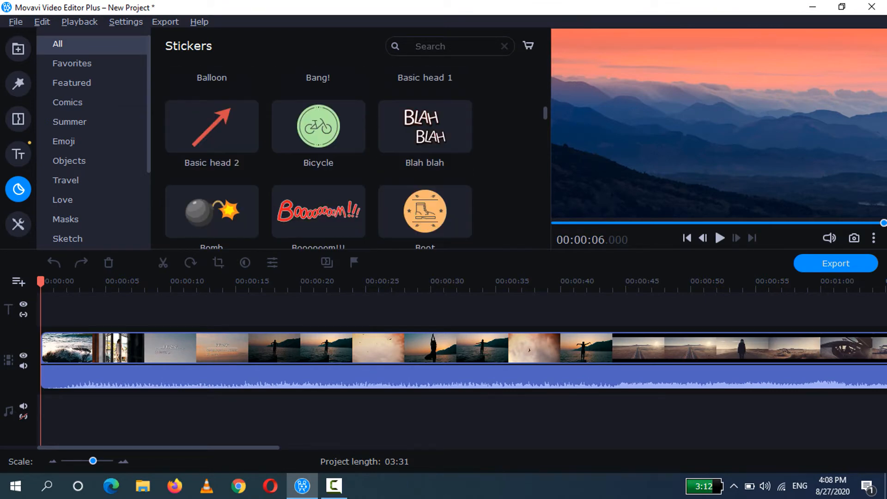
pyautogui.scroll(5, 319, 157)
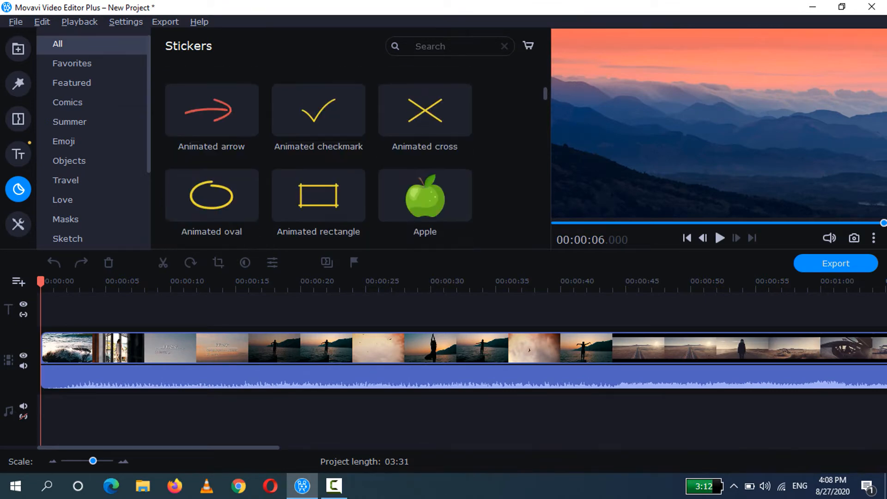
pyautogui.scroll(-1, 352, 157)
pyautogui.click(319, 168)
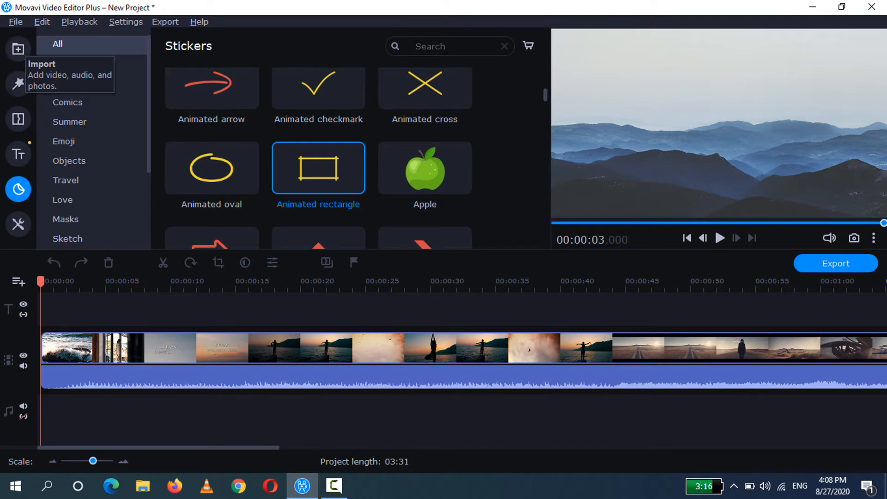
# - Show the editing tools and split the video clip on the timeline at 00:00:25.600
pyautogui.click(18, 224)
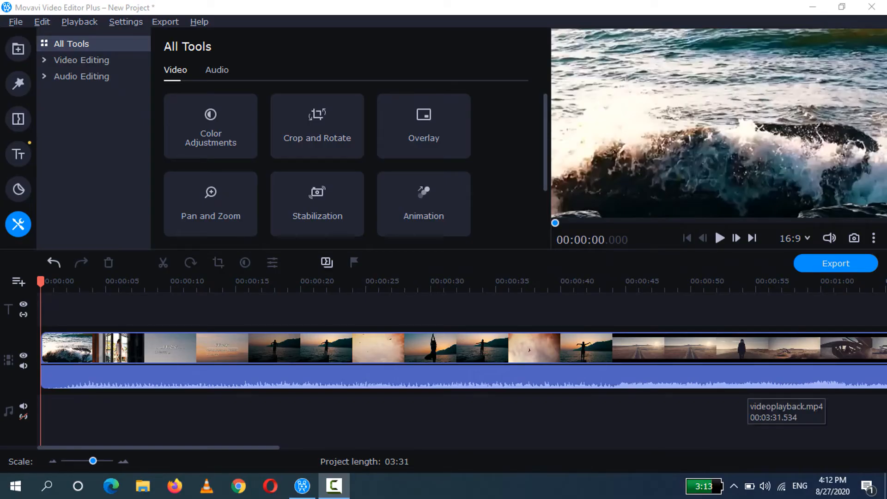
pyautogui.click(131, 349)
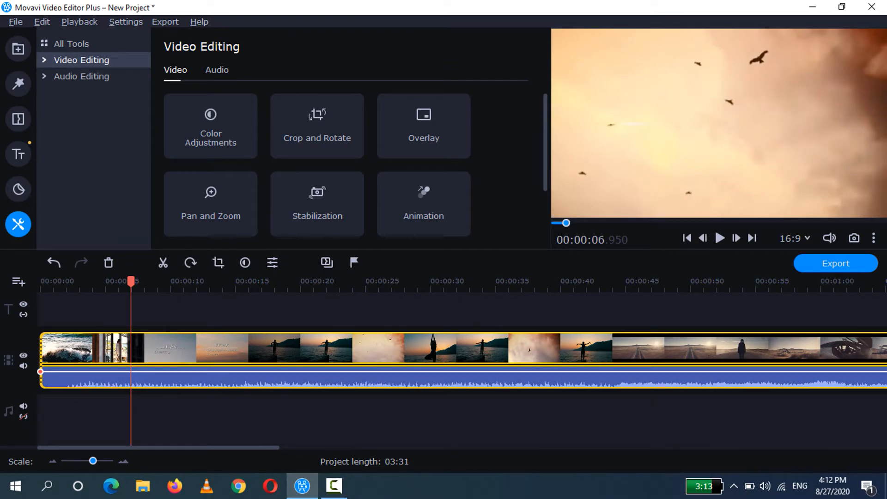
pyautogui.moveTo(131, 281); pyautogui.dragTo(331, 281)
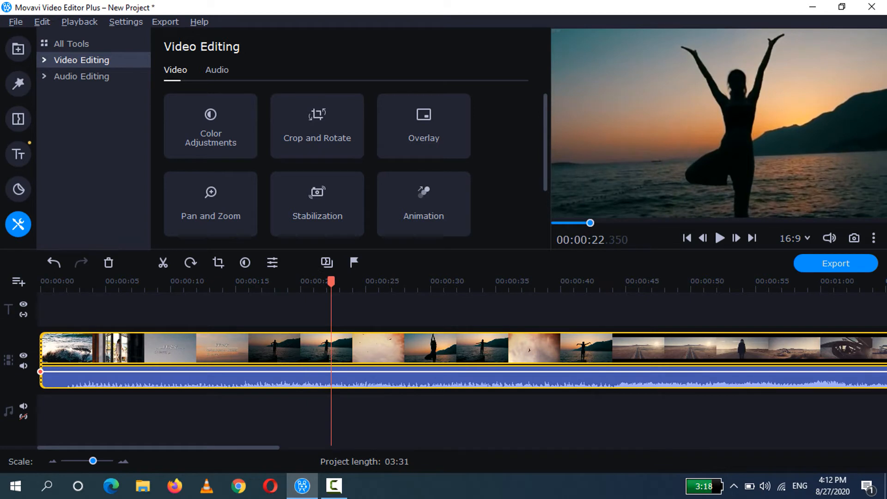
pyautogui.moveTo(331, 281); pyautogui.dragTo(356, 281)
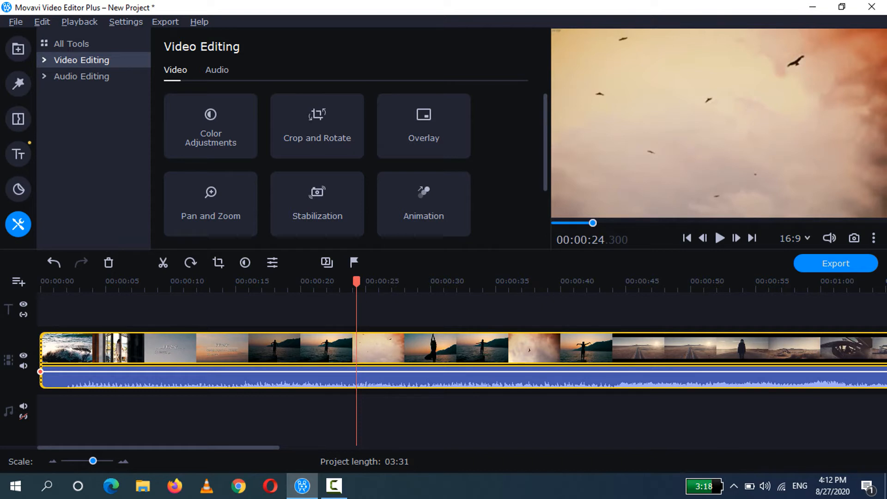
pyautogui.moveTo(356, 282)
pyautogui.mouseDown()
pyautogui.moveTo(324, 281)
pyautogui.moveTo(430, 281)
pyautogui.moveTo(374, 282)
pyautogui.mouseUp()
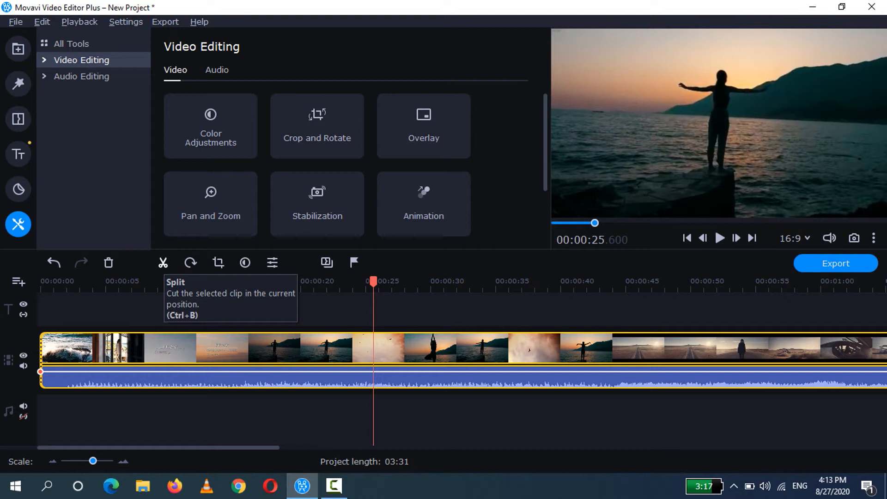
pyautogui.click(163, 263)
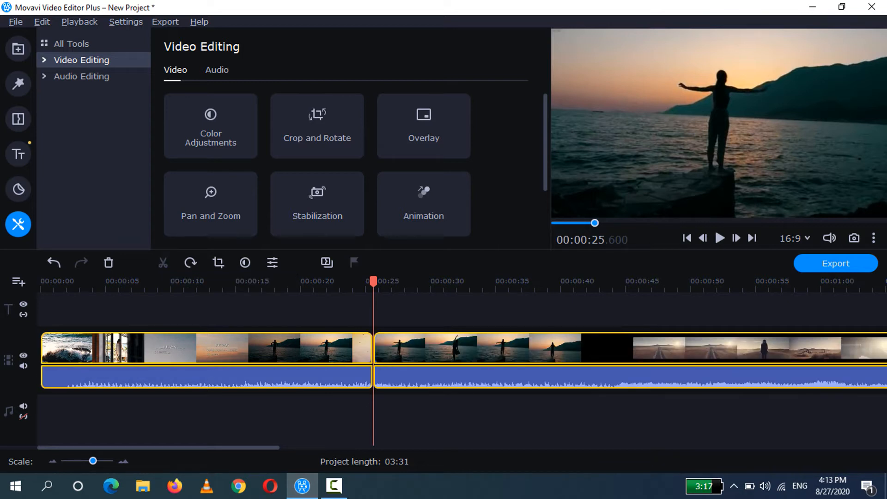
# - Trim the beginning of the second clip so that it starts from about 00:00:27.050
pyautogui.click(480, 416)
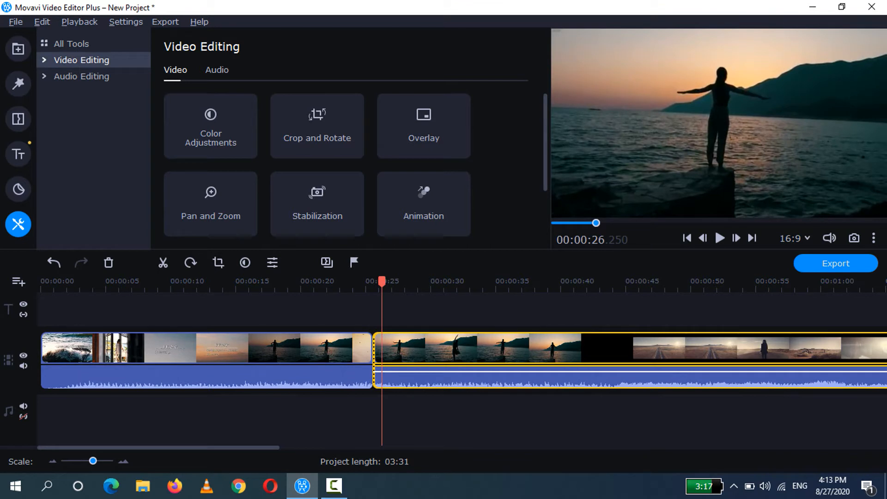
pyautogui.moveTo(374, 356); pyautogui.dragTo(393, 355)
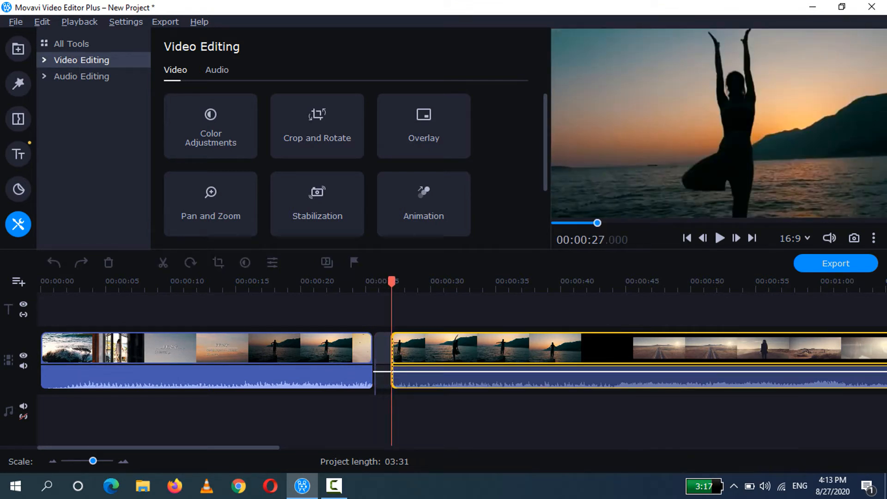
pyautogui.moveTo(392, 355); pyautogui.dragTo(394, 356)
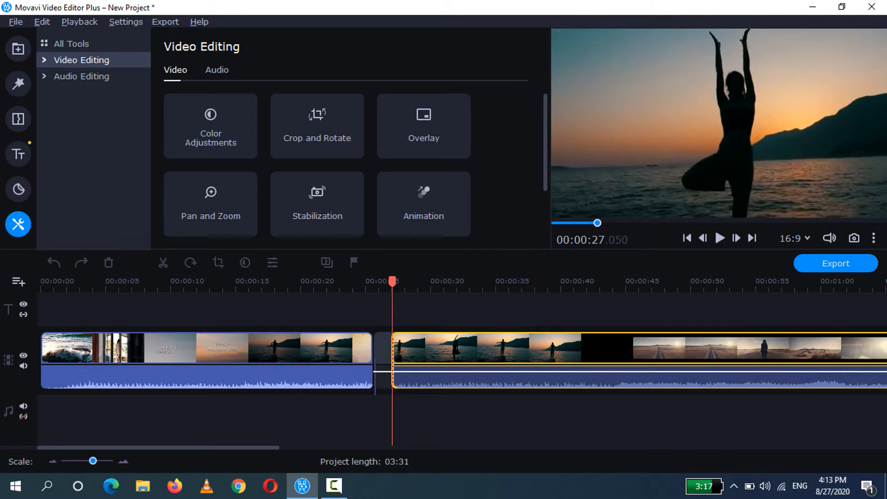
pyautogui.moveTo(393, 356); pyautogui.dragTo(393, 356)
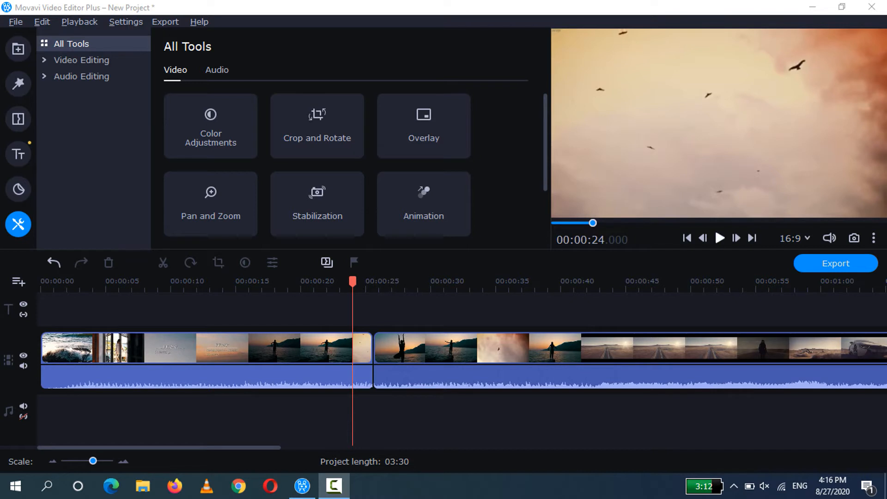
# - Play the video repeatedly across the cut between the two clips to check how the scene changes
pyautogui.press('space')
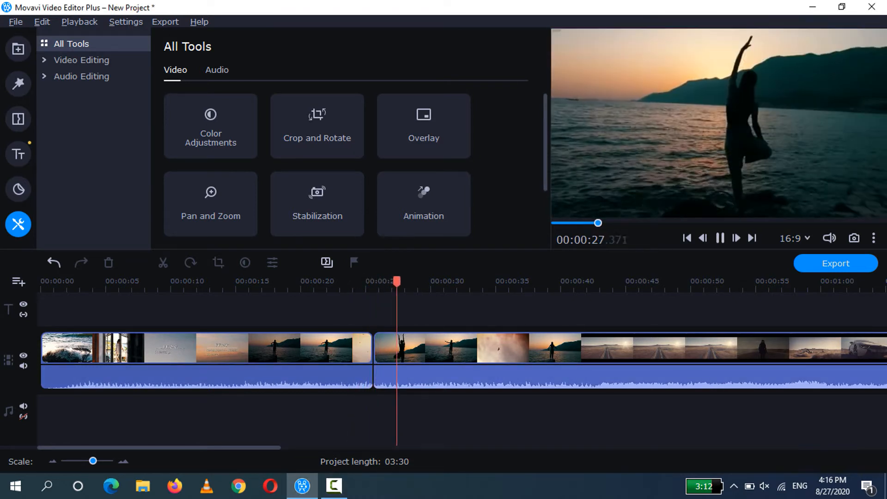
pyautogui.click(362, 283)
pyautogui.click(349, 283)
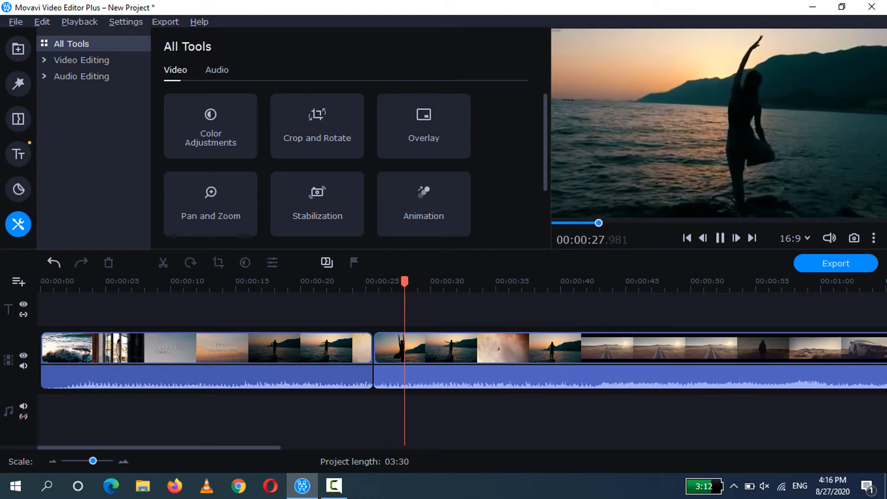
pyautogui.click(347, 283)
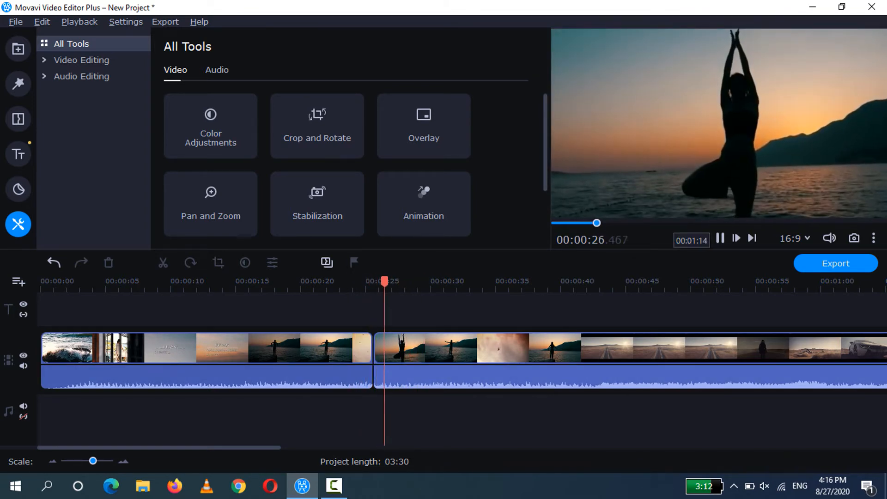
pyautogui.click(353, 283)
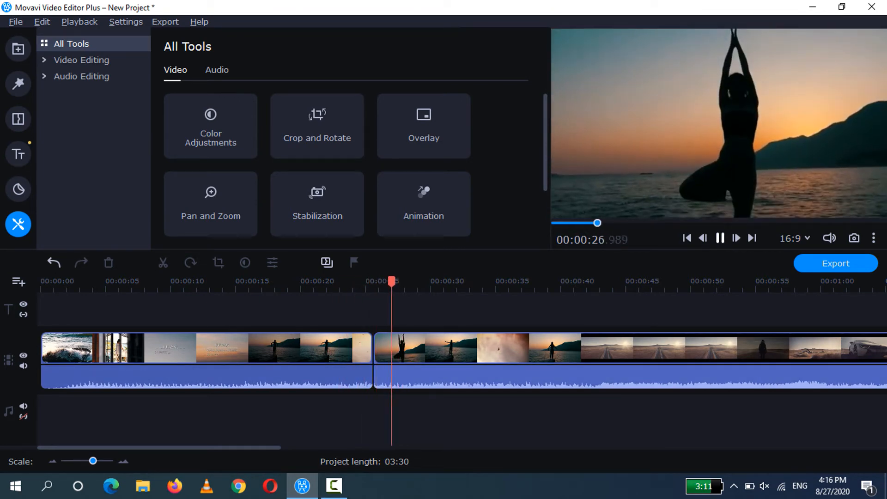
pyautogui.press('space')
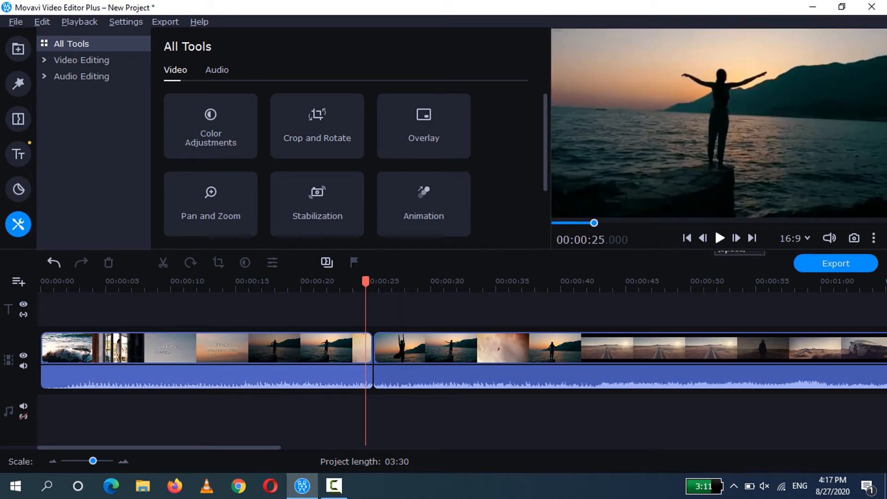
pyautogui.click(720, 238)
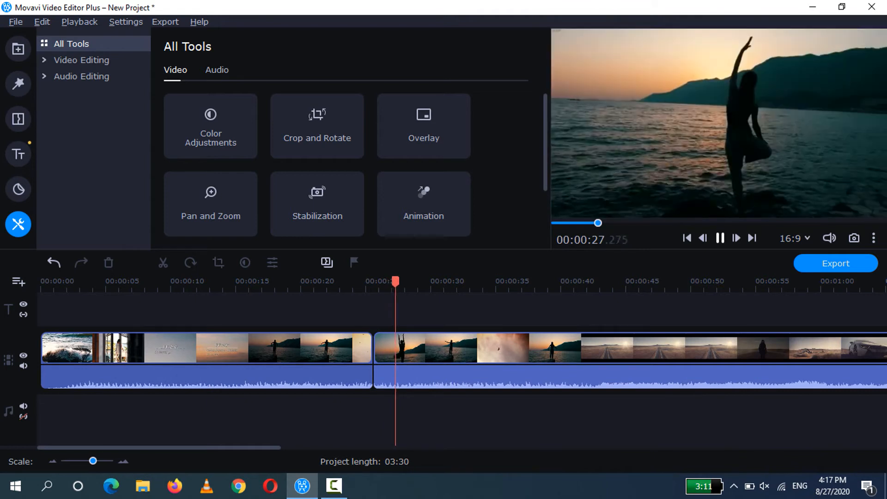
pyautogui.press('space')
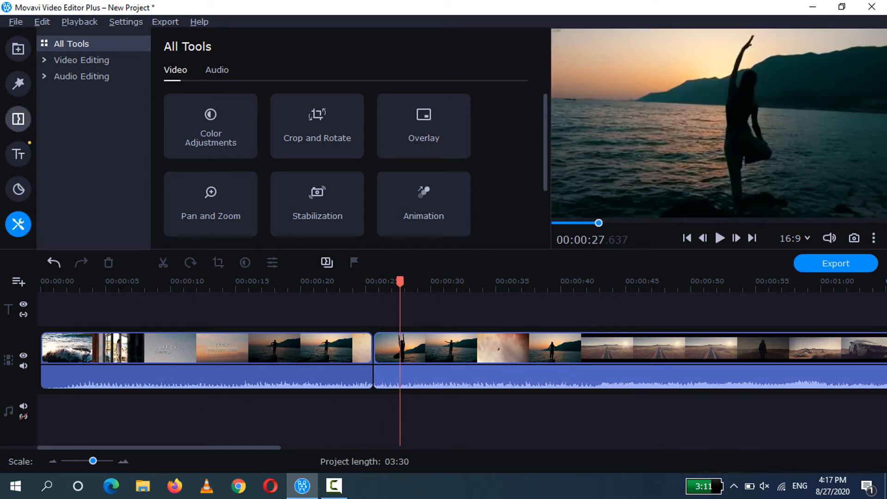
# - Preview the Gradient right-up transition and place it on the cut between the two clips
pyautogui.click(18, 118)
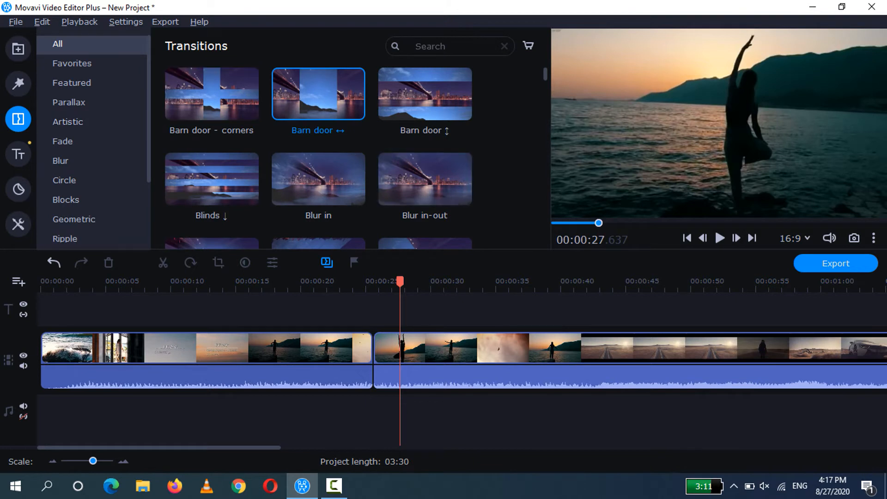
pyautogui.moveTo(400, 281); pyautogui.dragTo(346, 281)
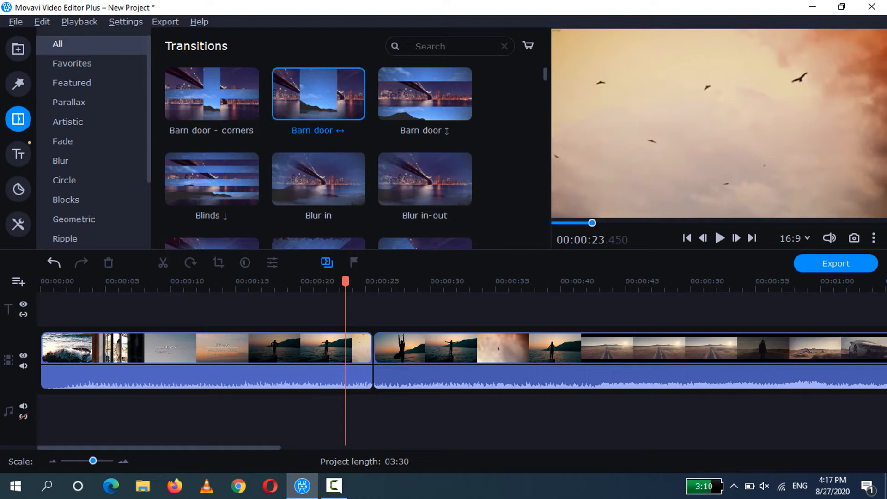
pyautogui.scroll(-5, 319, 157)
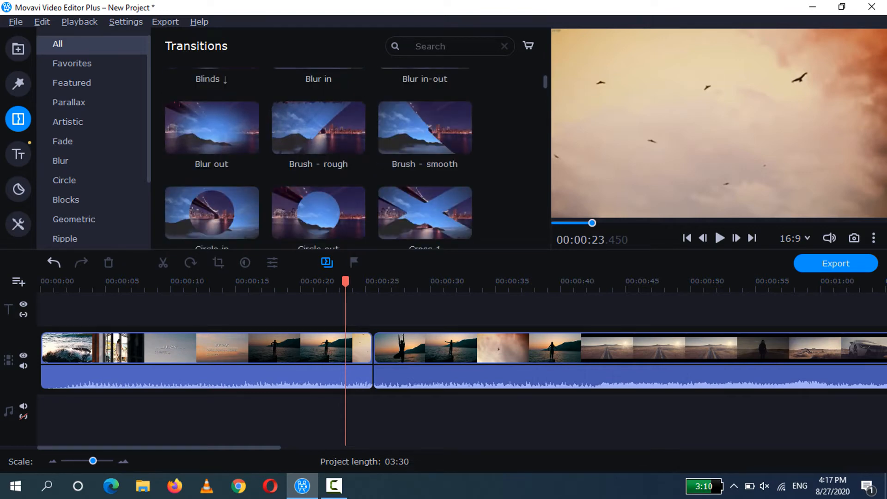
pyautogui.scroll(-2, 319, 157)
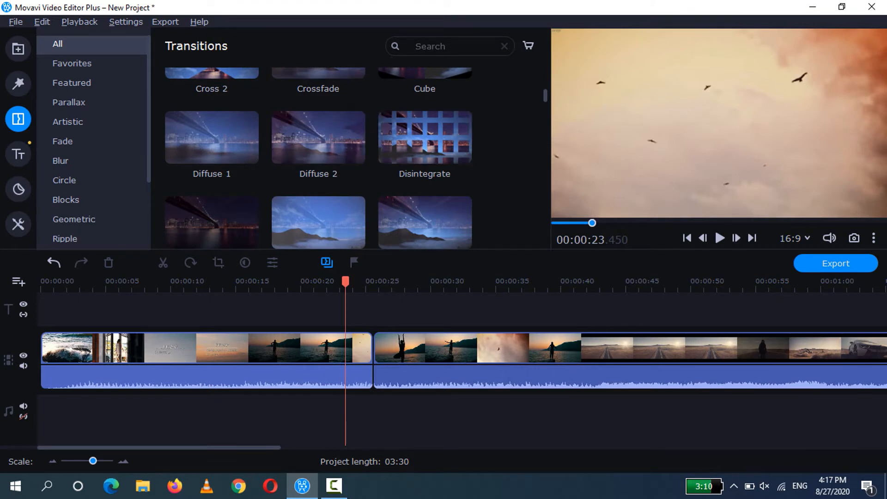
pyautogui.scroll(-3, 319, 157)
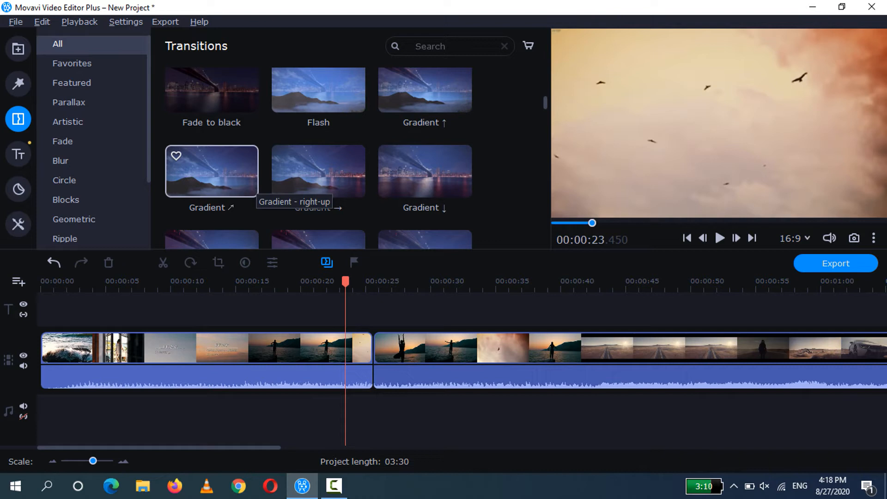
pyautogui.click(212, 171)
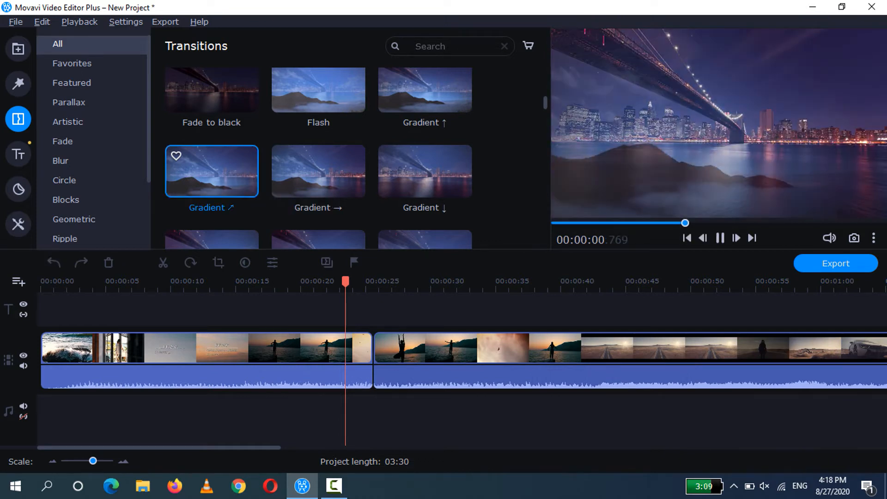
pyautogui.moveTo(211, 171); pyautogui.dragTo(374, 360)
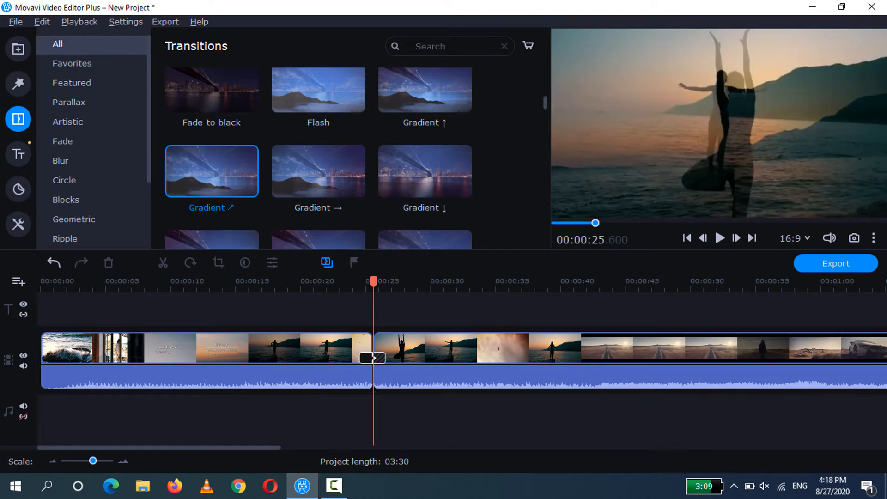
# - Play the video from shortly before the cut to preview the gradient transition between the two clips
pyautogui.click(342, 282)
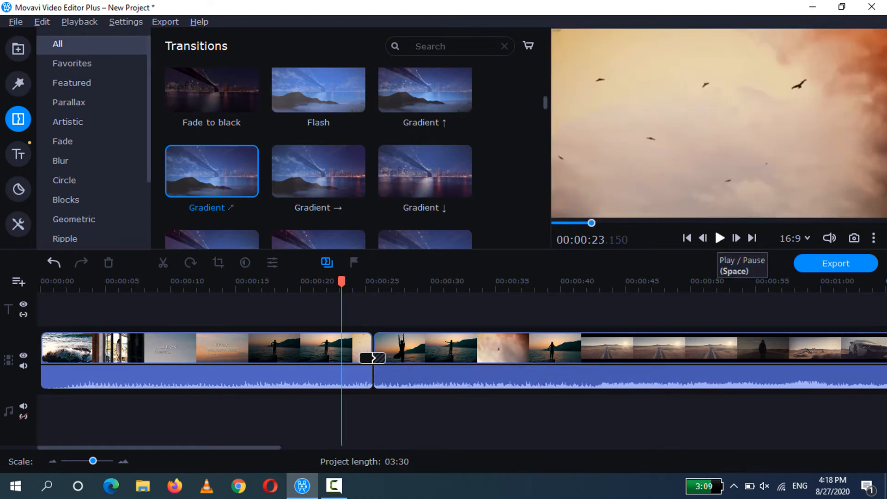
pyautogui.click(720, 238)
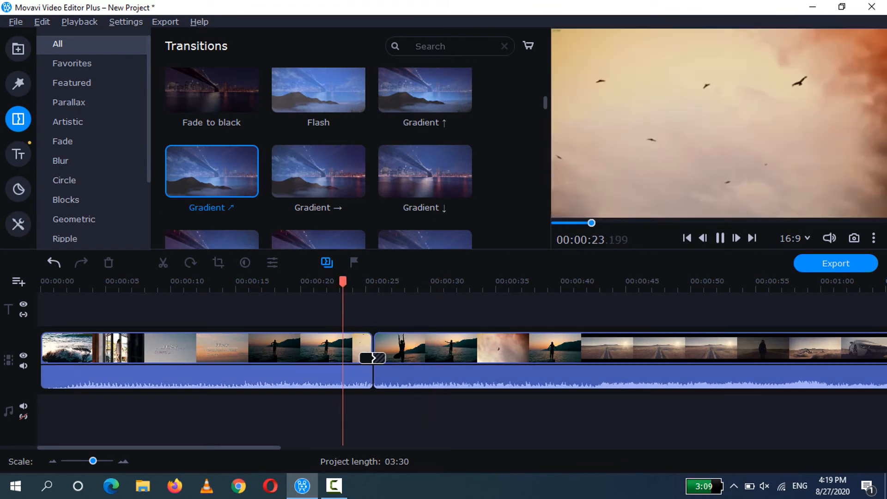
pyautogui.press('space')
# - Replace the transition on the cut between the two clips with Flash and play the video across it
pyautogui.scroll(1, 425, 138)
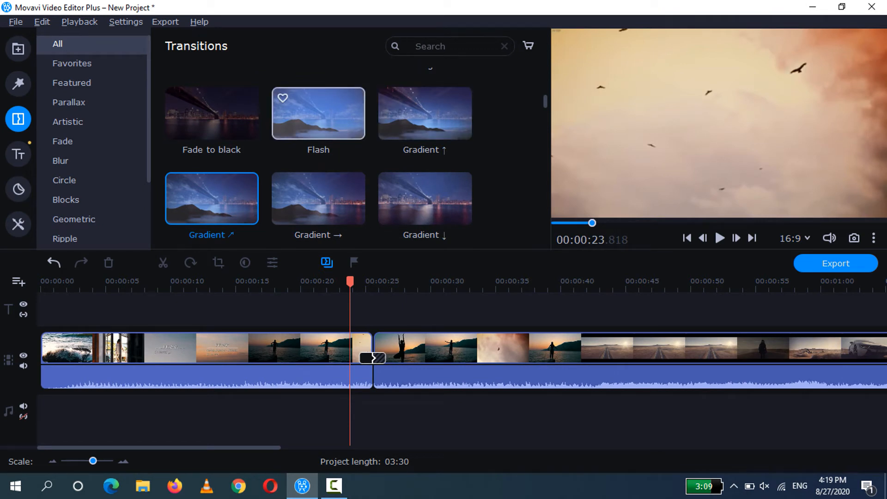
pyautogui.moveTo(315, 131); pyautogui.dragTo(373, 358)
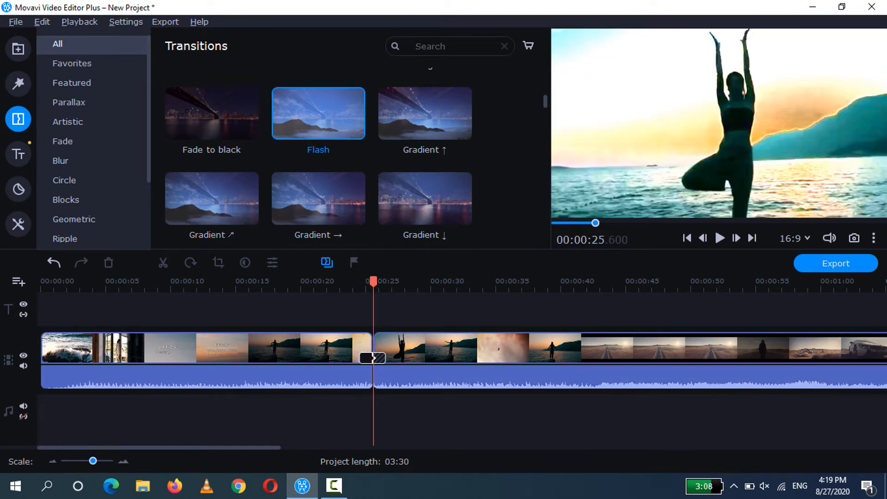
pyautogui.click(338, 282)
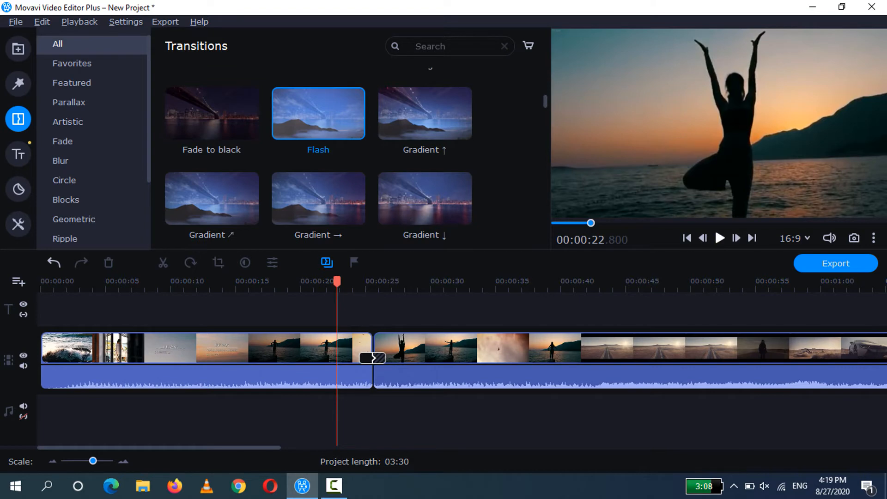
pyautogui.click(720, 239)
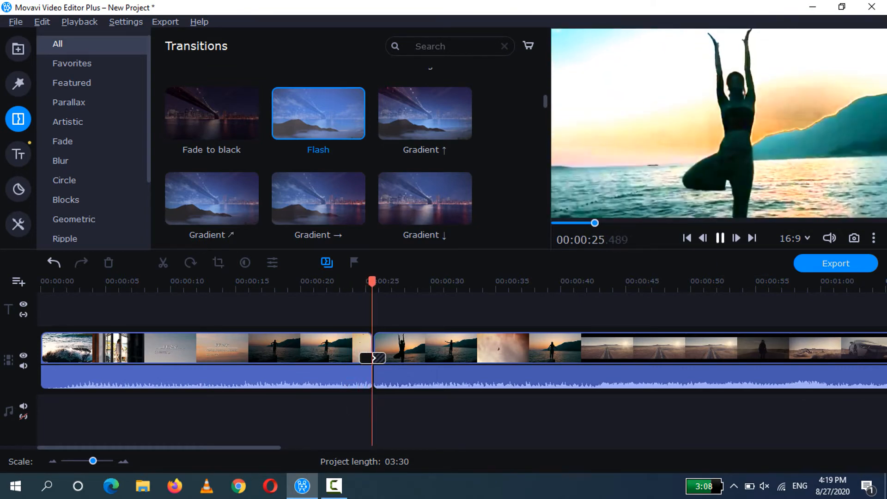
pyautogui.click(342, 282)
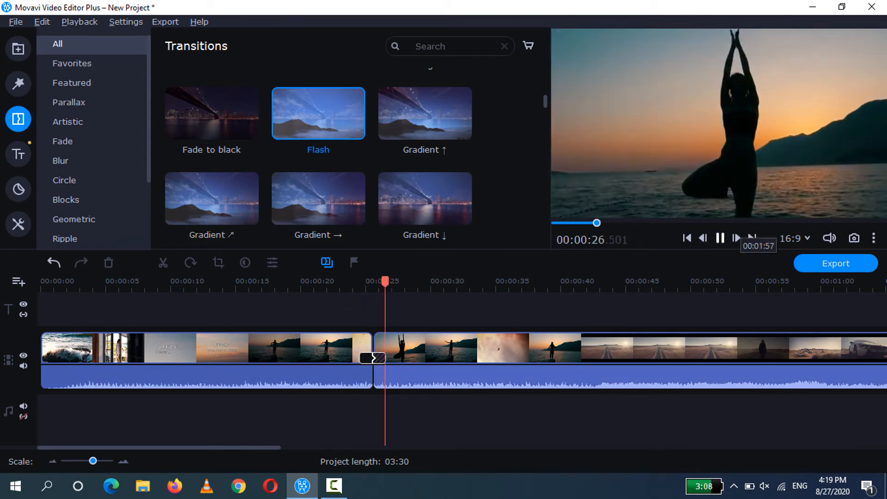
pyautogui.click(720, 238)
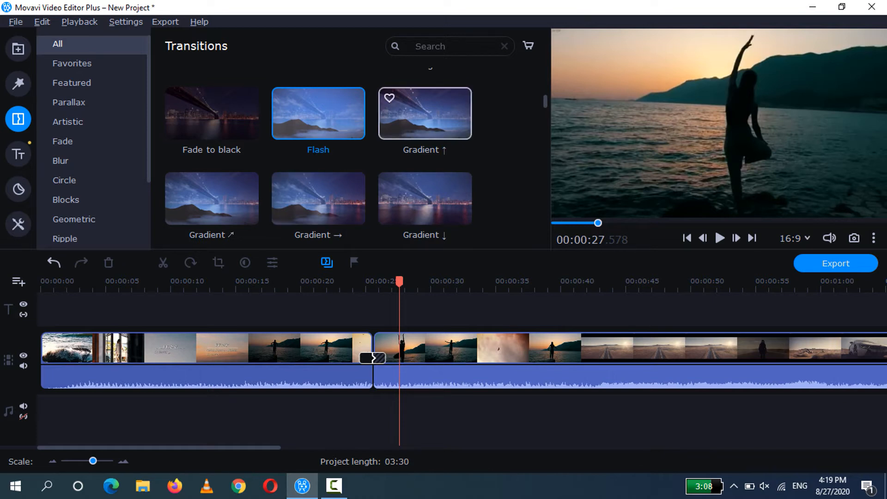
# - Replace the Flash transition on the cut with Fade to black and play the video across it
pyautogui.click(226, 112)
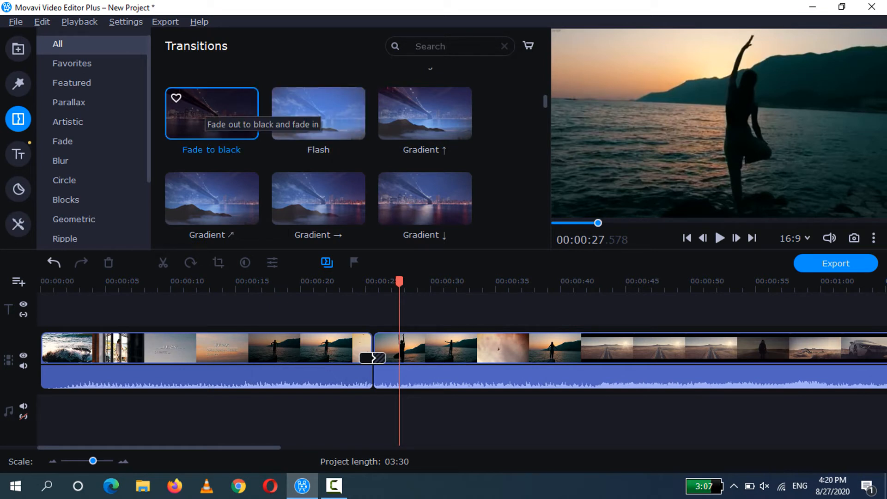
pyautogui.moveTo(204, 110); pyautogui.dragTo(374, 359)
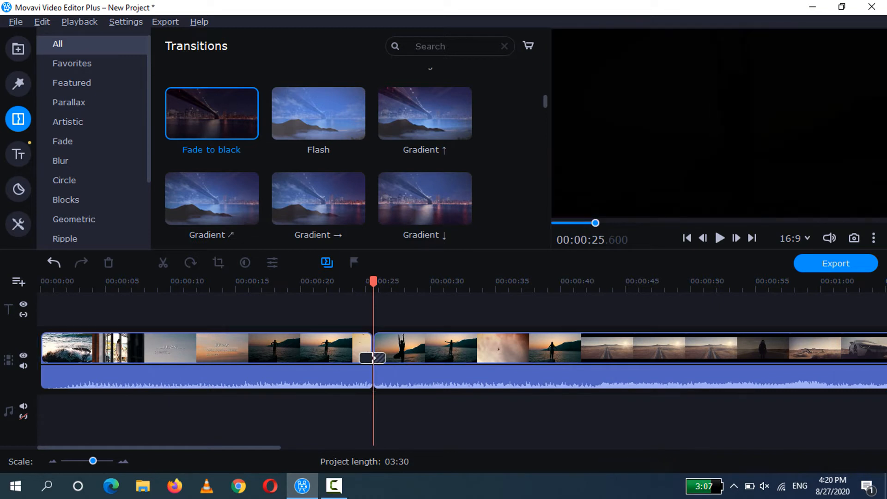
pyautogui.click(332, 282)
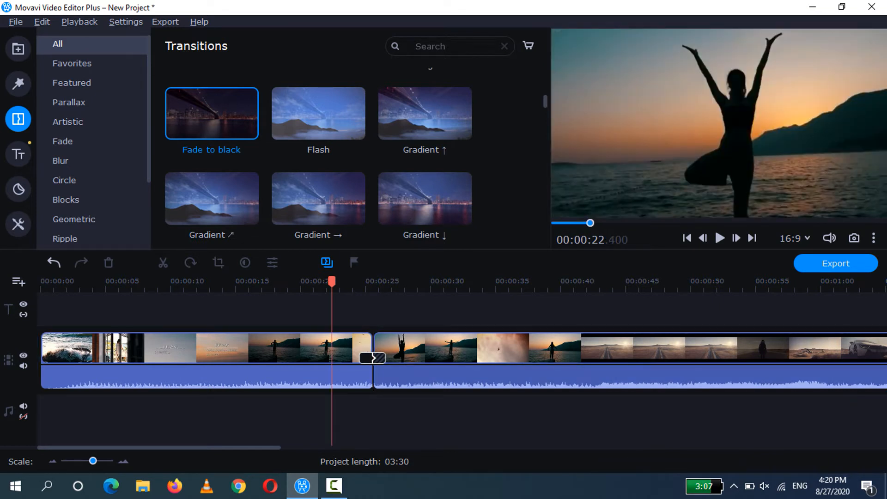
pyautogui.click(720, 238)
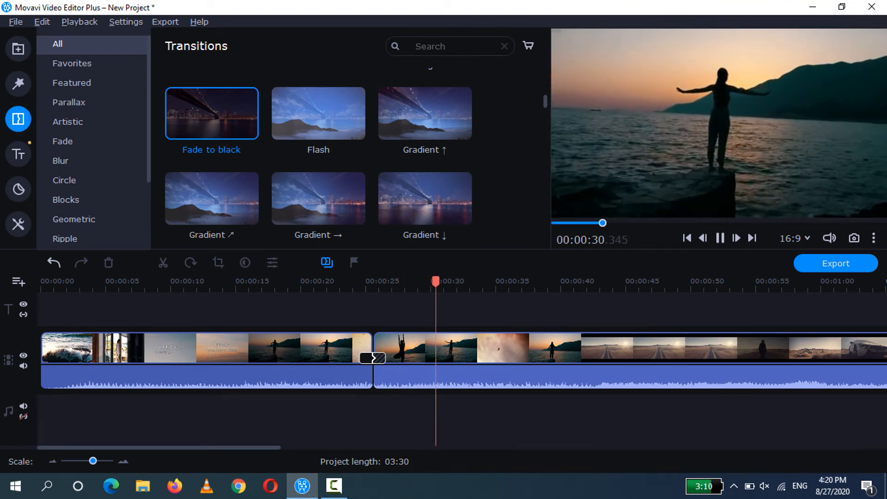
pyautogui.click(313, 281)
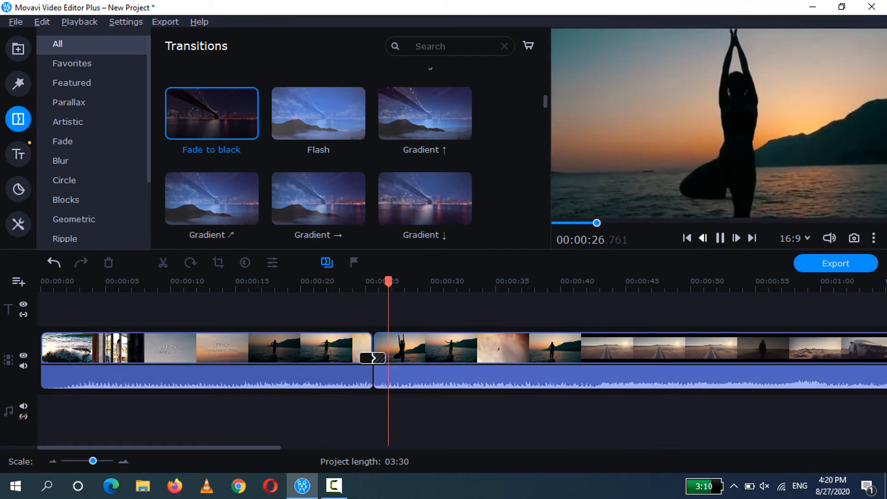
pyautogui.press('space')
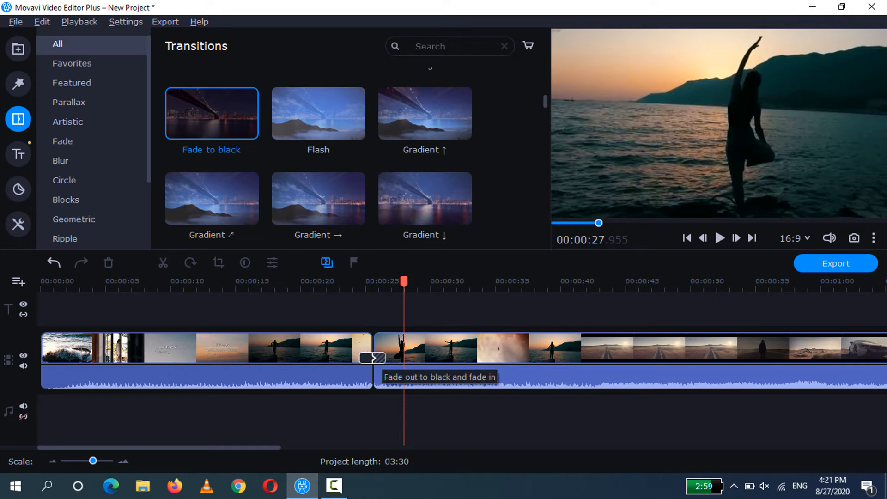
# - Delete the Fade to black transition from the cut between the two clips
pyautogui.click(373, 358)
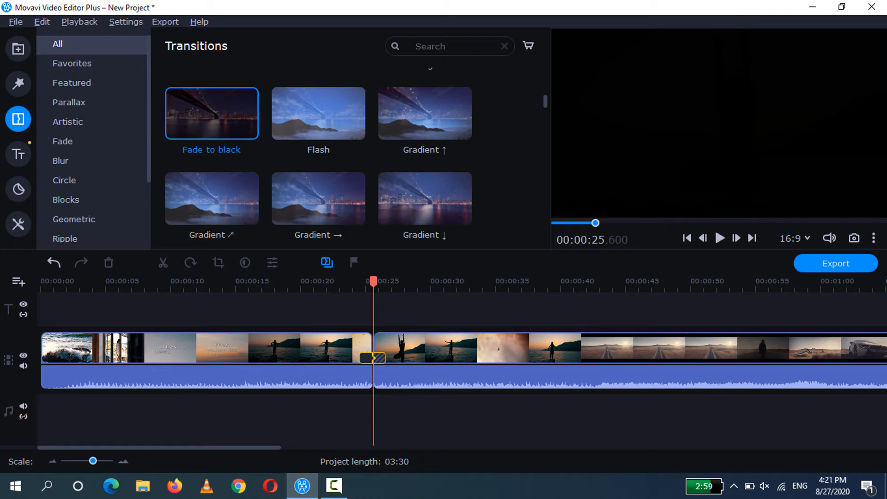
pyautogui.press('Delete')
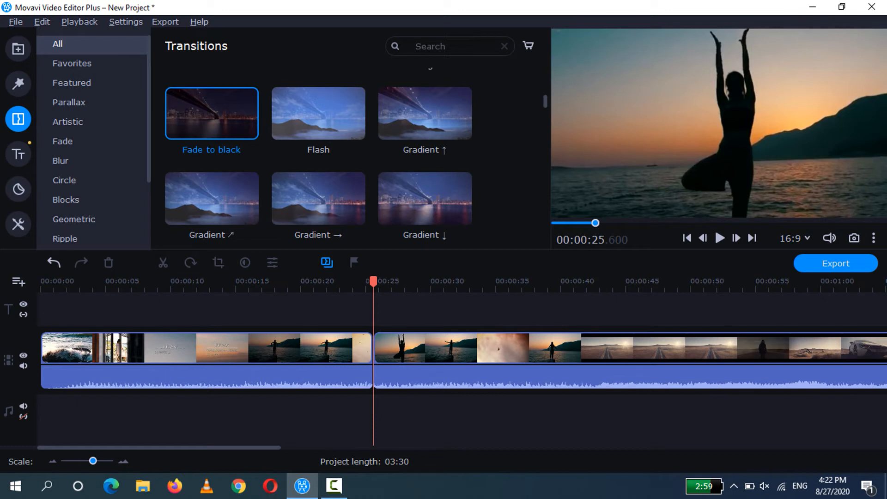
# - Set both the fade in and the fade out of the first clip to 0.50 sec. in its clip properties
pyautogui.click(365, 349)
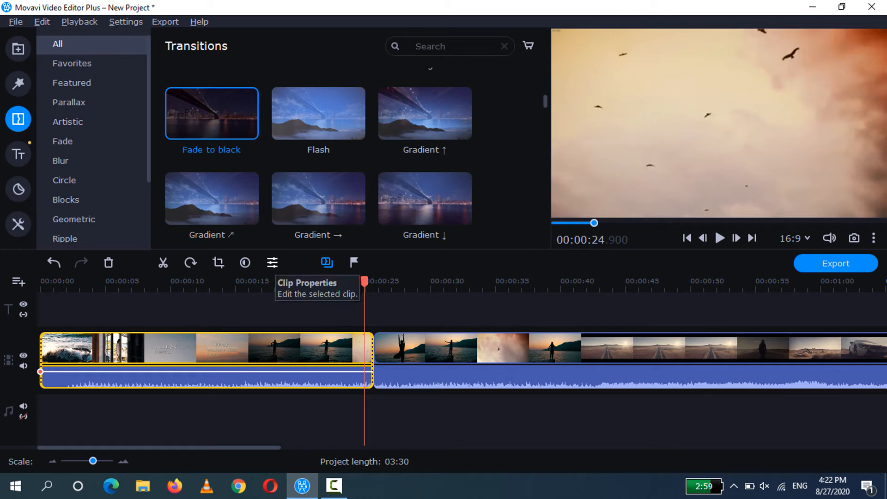
pyautogui.click(326, 262)
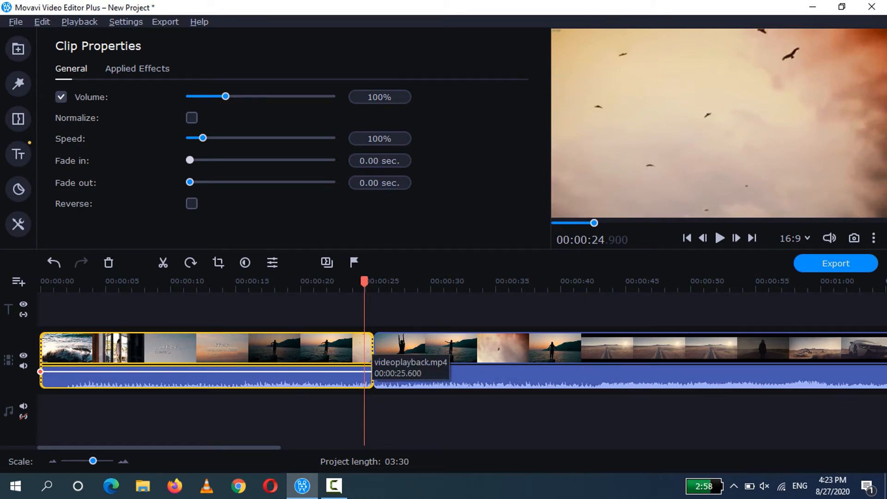
pyautogui.click(190, 182)
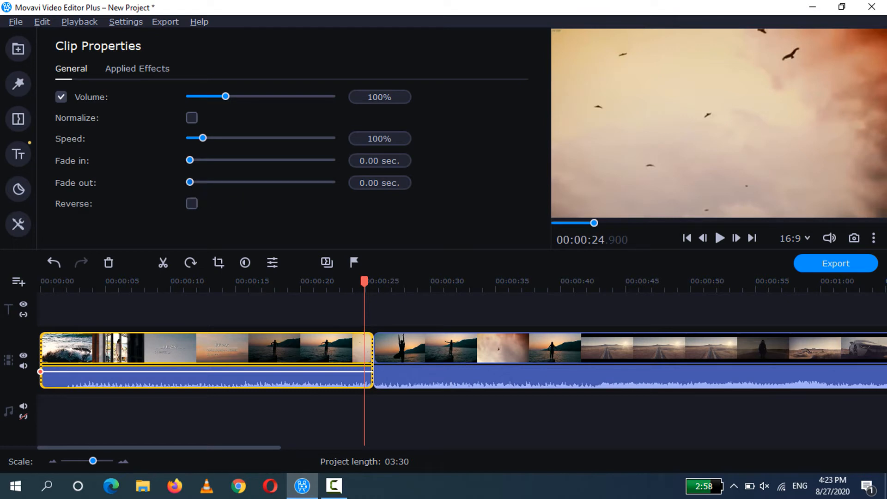
pyautogui.click(197, 182)
pyautogui.moveTo(190, 160); pyautogui.dragTo(197, 160)
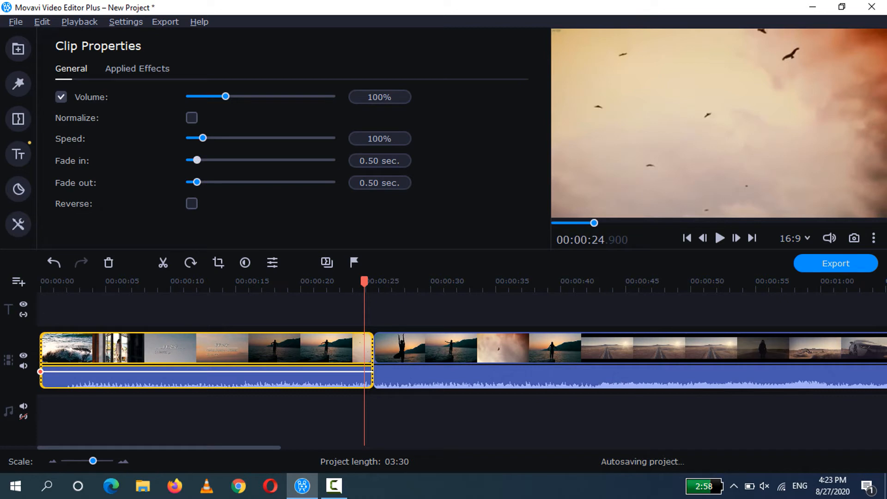
pyautogui.click(259, 421)
# - Set the second clip's fade in to 0.50 sec. and play the video across the cut
pyautogui.moveTo(365, 347); pyautogui.dragTo(389, 346)
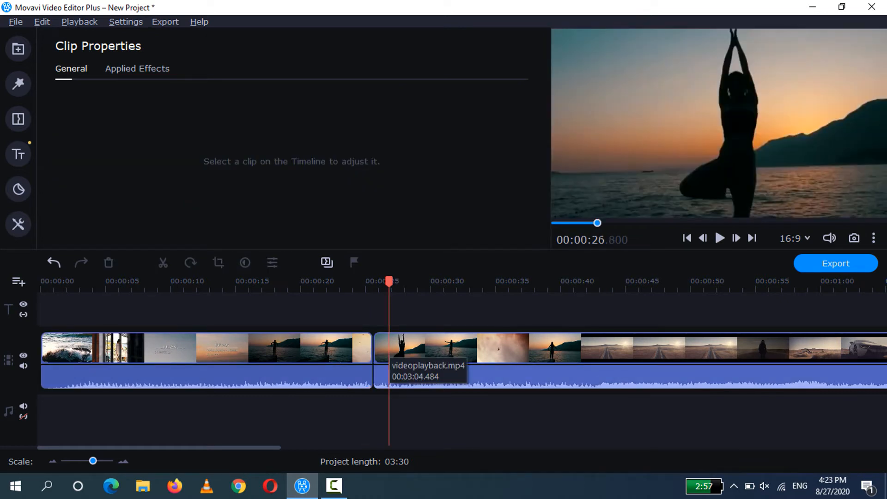
pyautogui.click(394, 349)
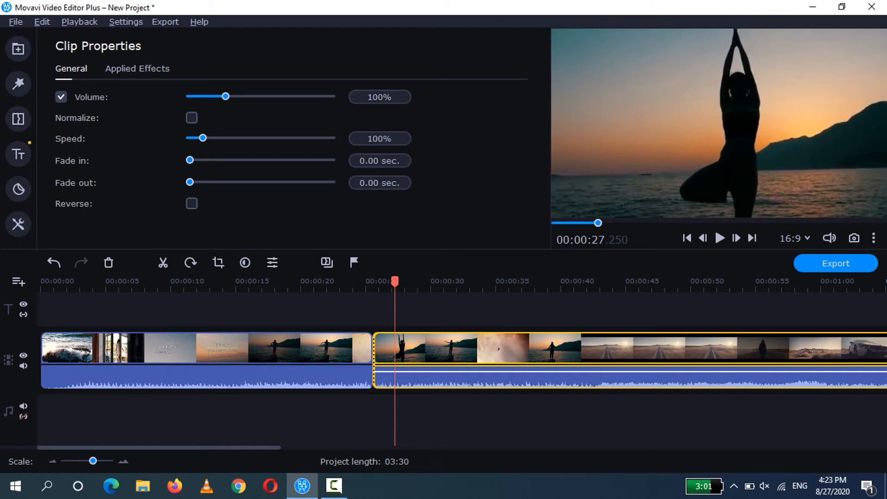
pyautogui.moveTo(189, 160); pyautogui.dragTo(197, 160)
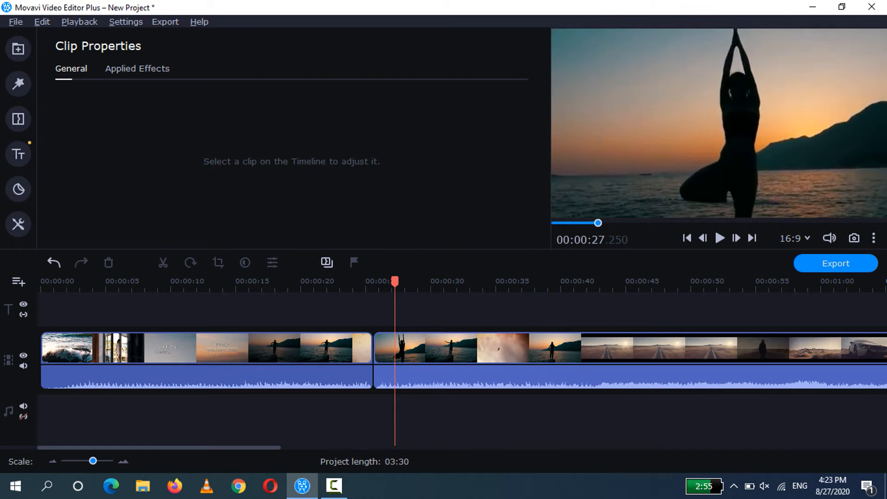
pyautogui.click(326, 281)
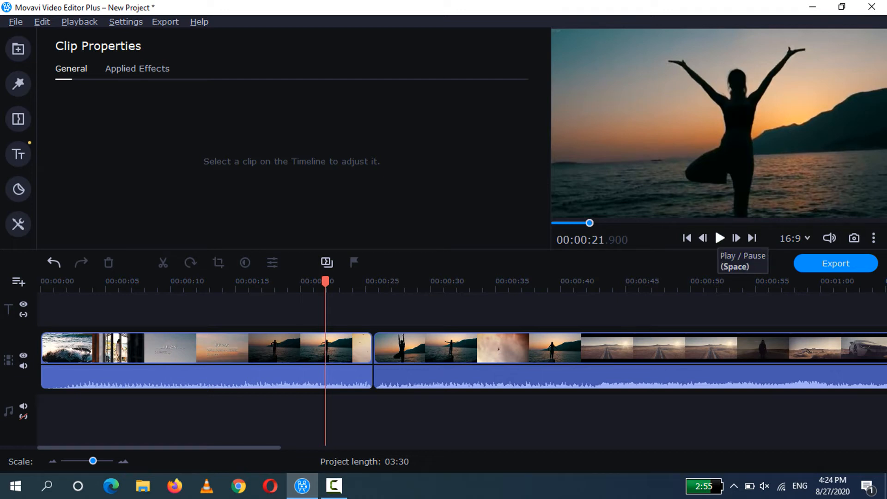
pyautogui.click(720, 238)
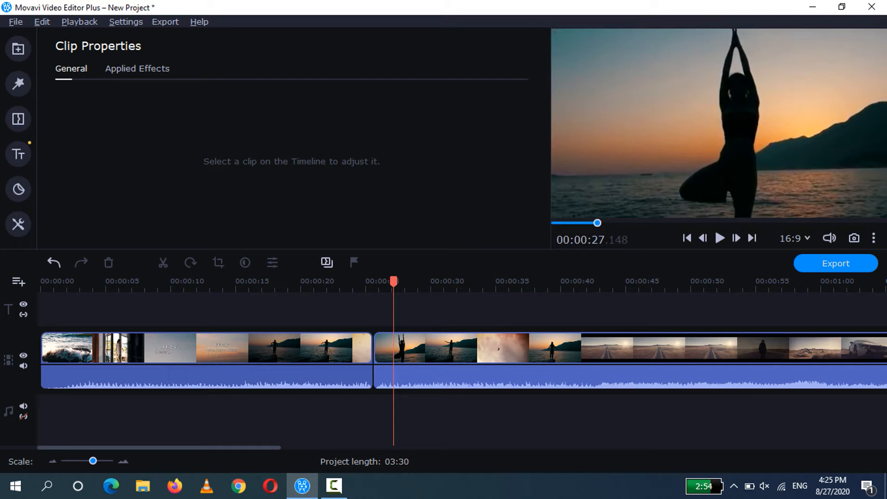
# - Set the second clip's fade in to 1.50 sec. and replay the video from before the cut
pyautogui.click(384, 374)
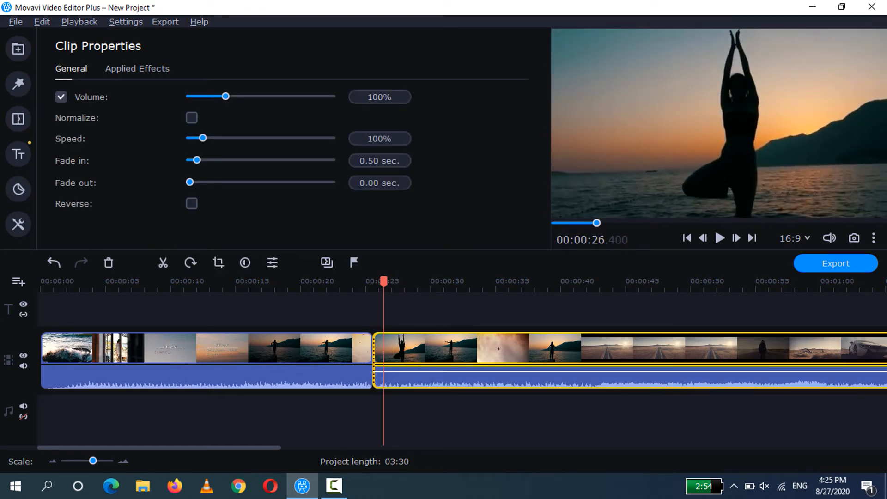
pyautogui.moveTo(197, 160); pyautogui.dragTo(211, 160)
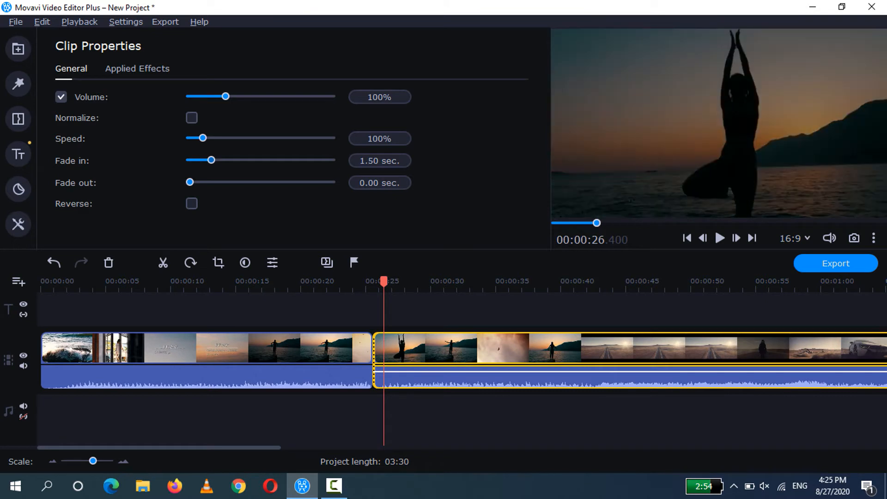
pyautogui.click(384, 376)
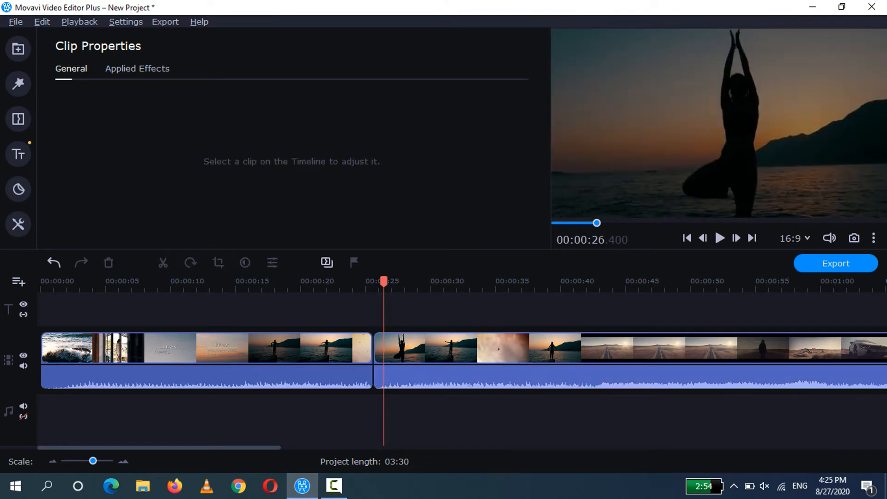
pyautogui.click(332, 283)
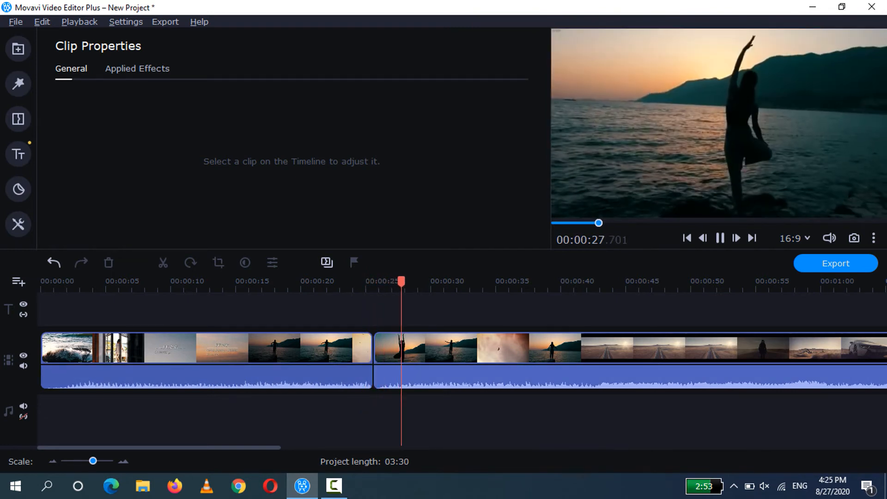
# - Set the second clip's fade in to 2.50 sec. and play the video to check it
pyautogui.click(383, 353)
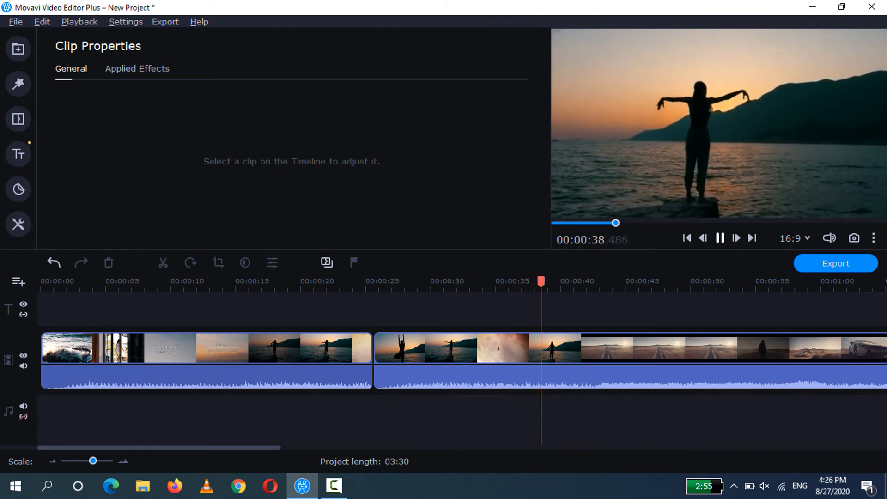
pyautogui.click(720, 238)
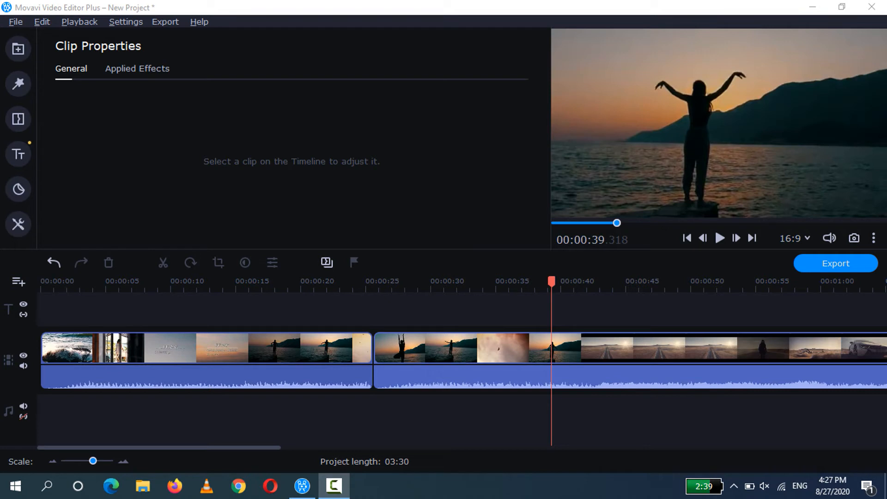
# - Split the second clip on the timeline at 00:00:31.000 and deselect the resulting clips
pyautogui.click(444, 283)
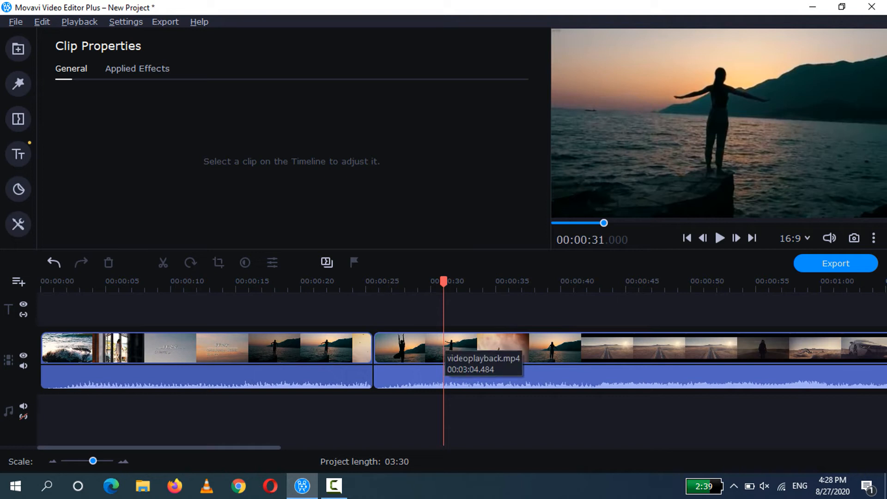
pyautogui.click(441, 349)
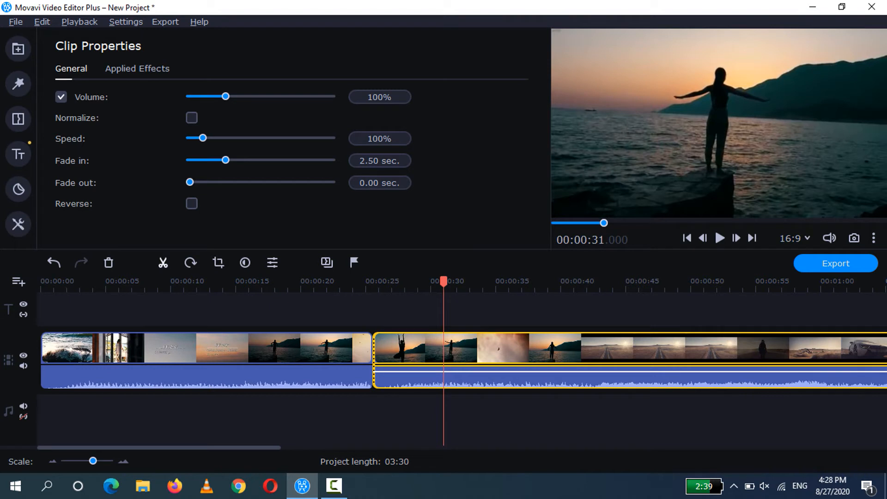
pyautogui.click(163, 263)
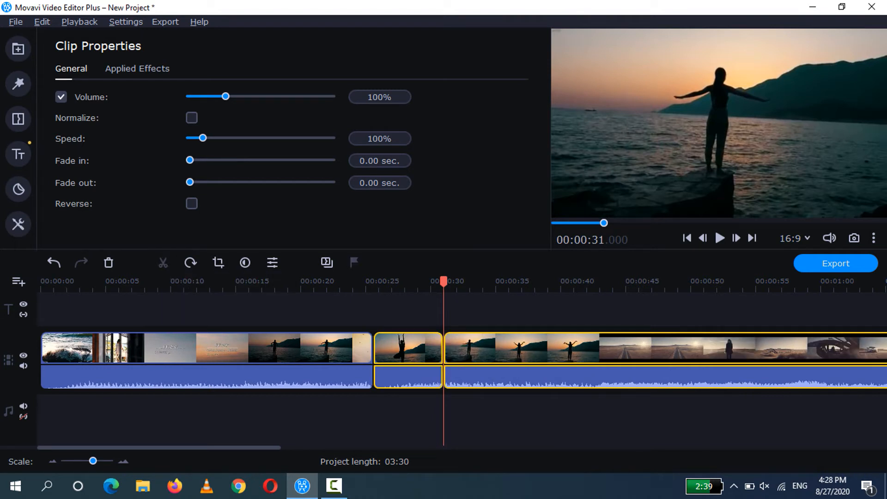
pyautogui.press('Escape')
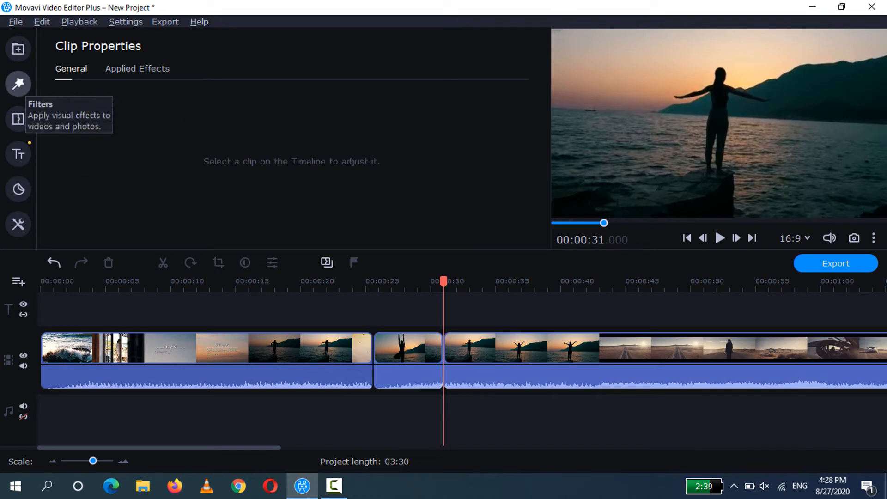
# - Apply the Blur - intense filter to the second clip on the timeline and play it from just before the clip's start
pyautogui.click(18, 84)
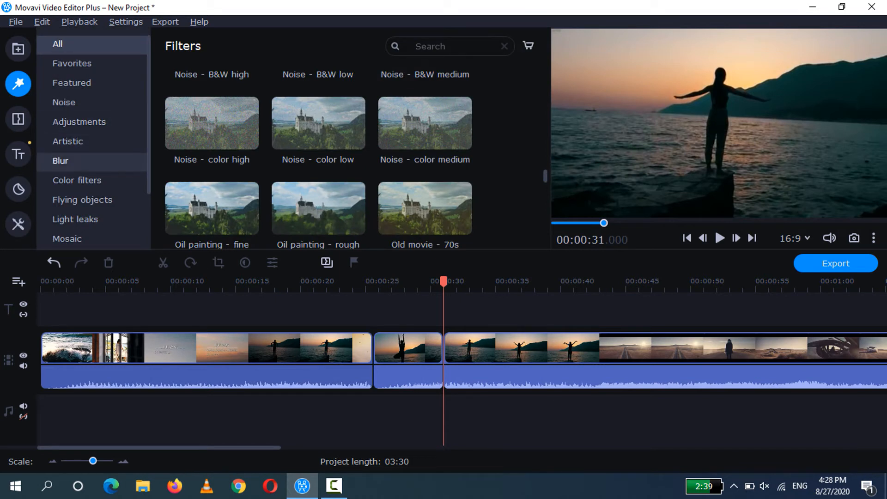
pyautogui.click(61, 162)
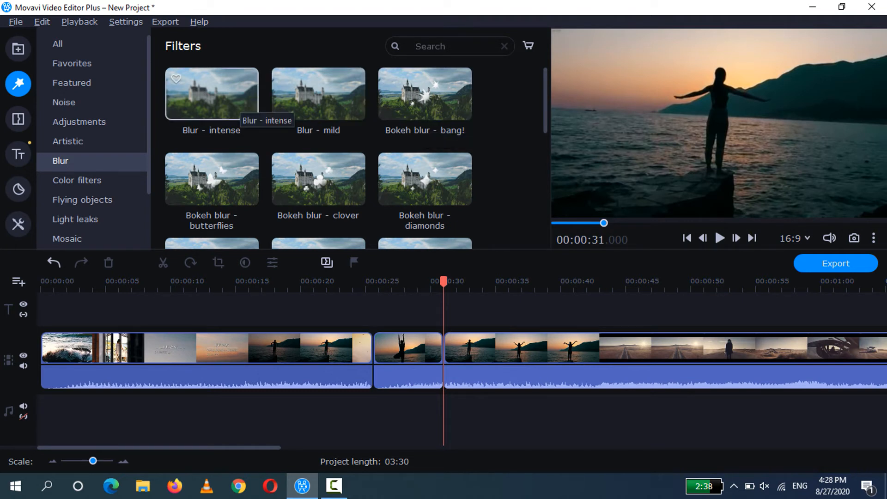
pyautogui.click(238, 103)
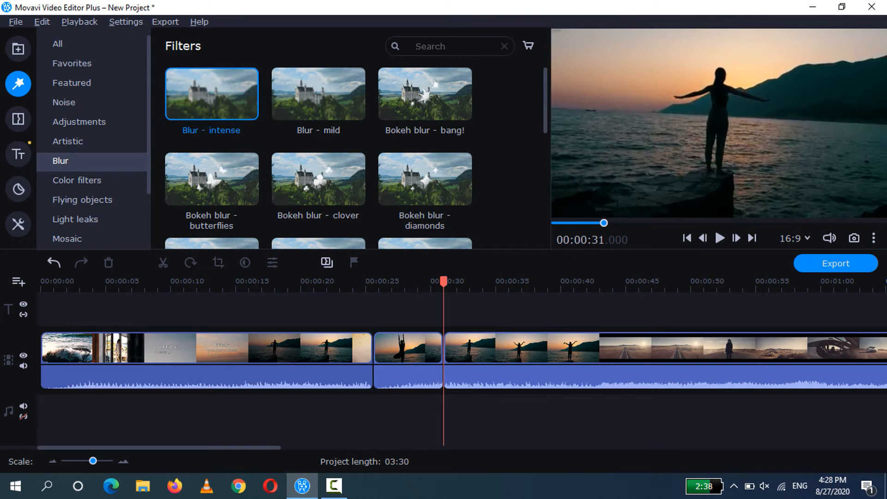
pyautogui.moveTo(238, 103); pyautogui.dragTo(408, 353)
pyautogui.click(364, 283)
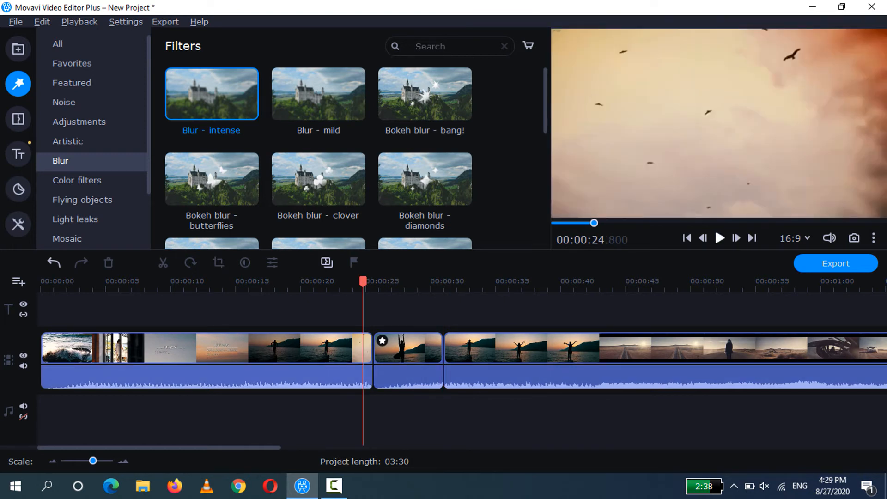
pyautogui.click(720, 238)
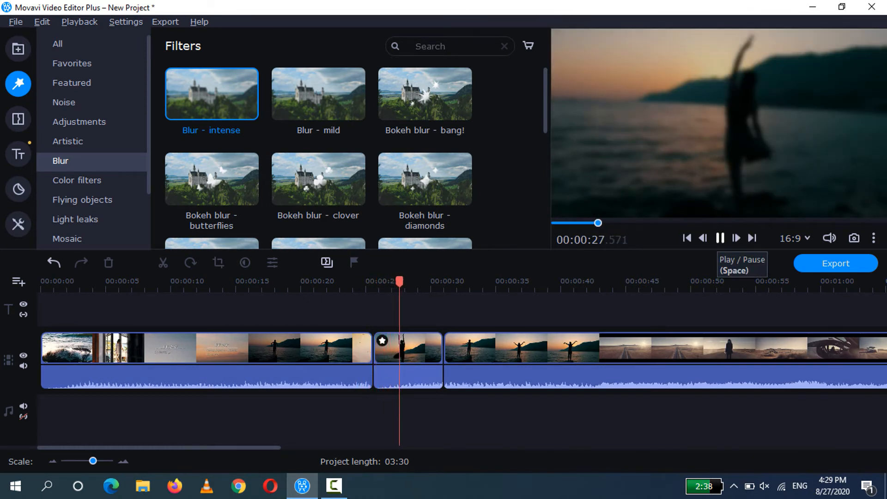
pyautogui.press('space')
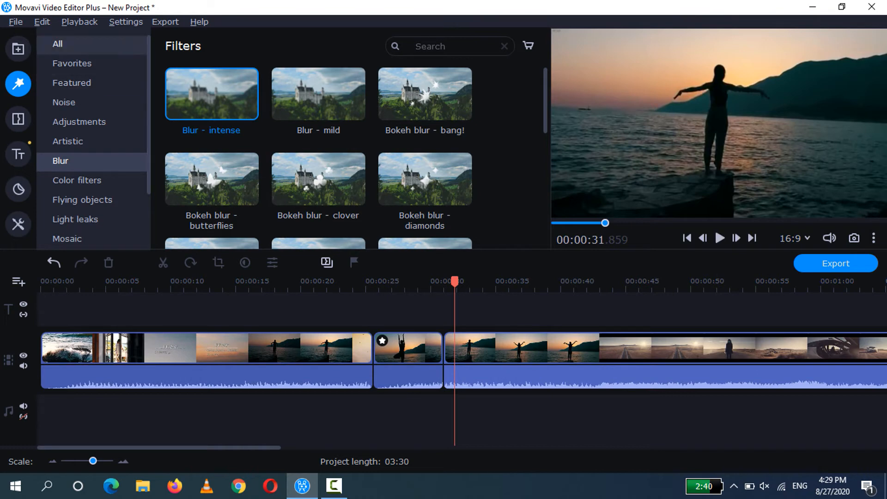
# - Show all filters and split the third clip at 00:00:35.850
pyautogui.click(57, 43)
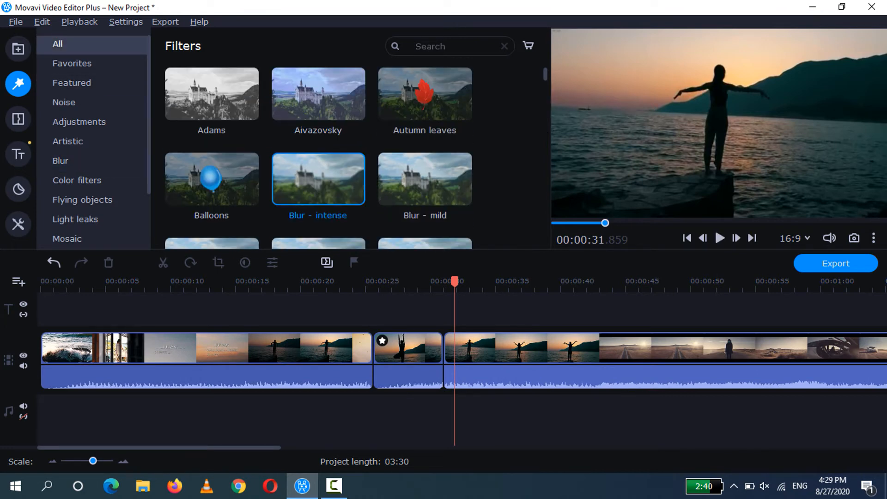
pyautogui.click(507, 352)
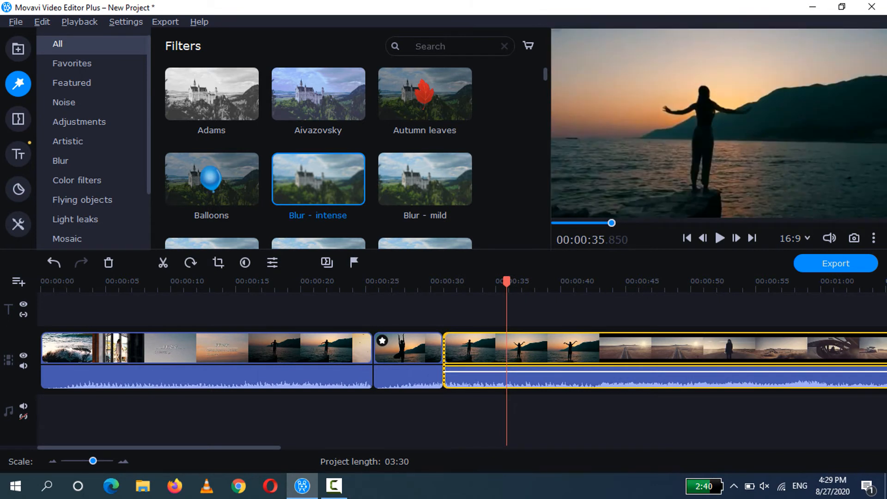
pyautogui.click(163, 263)
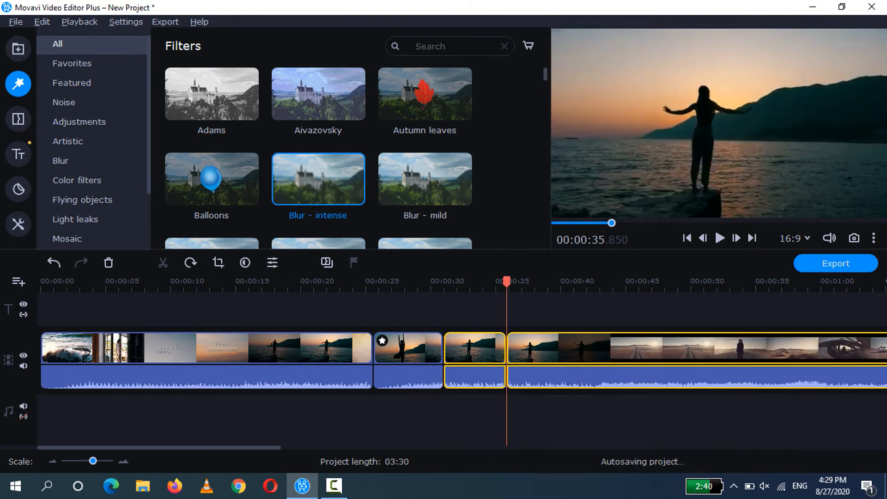
# - Apply the Adams filter to the short third clip and play the video across it
pyautogui.click(212, 94)
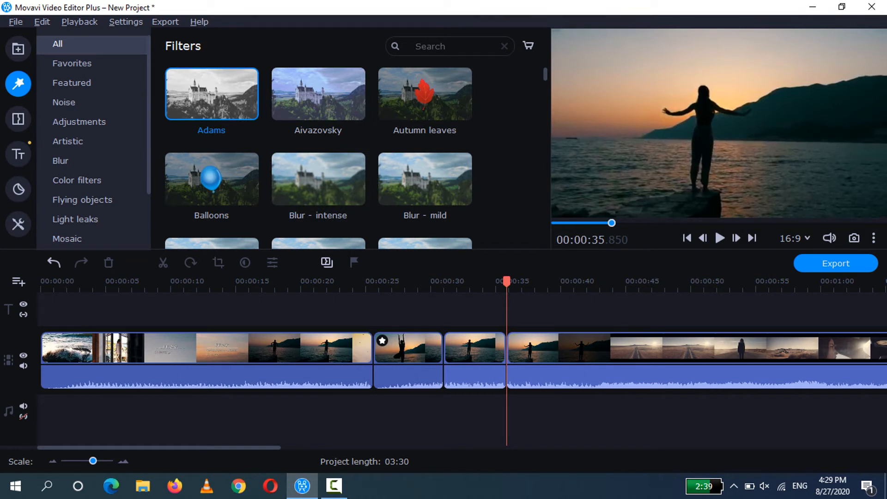
pyautogui.moveTo(212, 94); pyautogui.dragTo(475, 354)
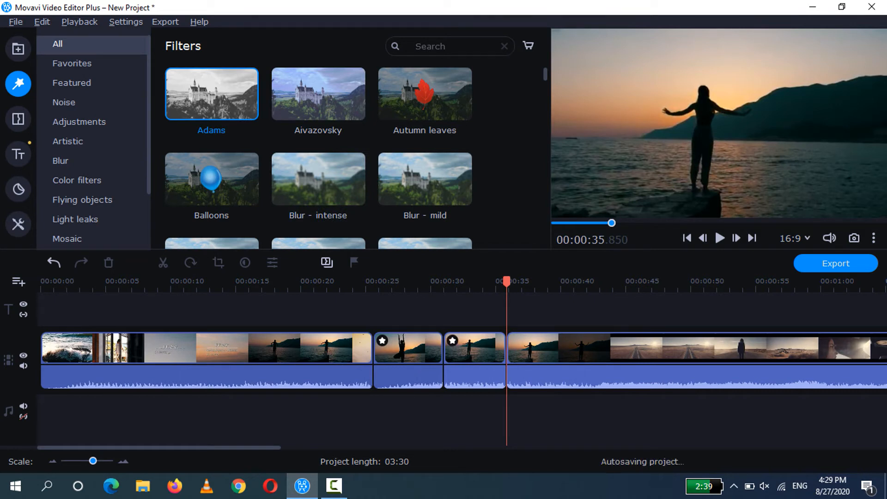
pyautogui.click(439, 282)
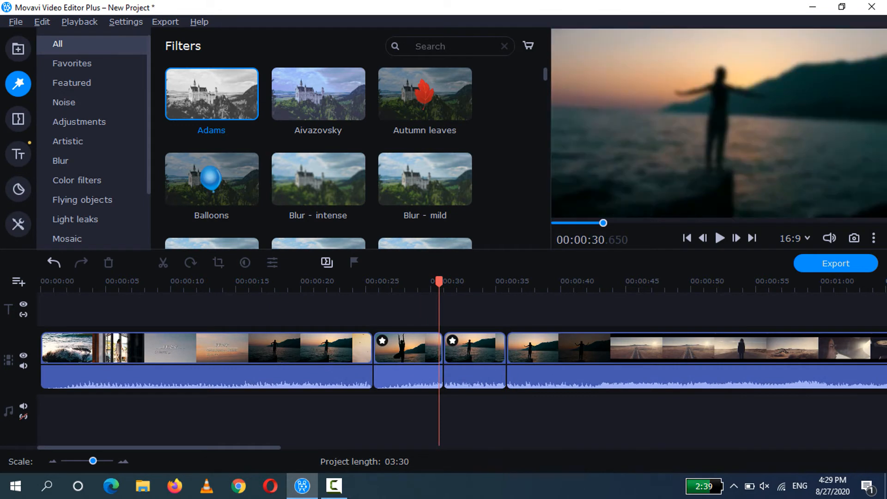
pyautogui.press('space')
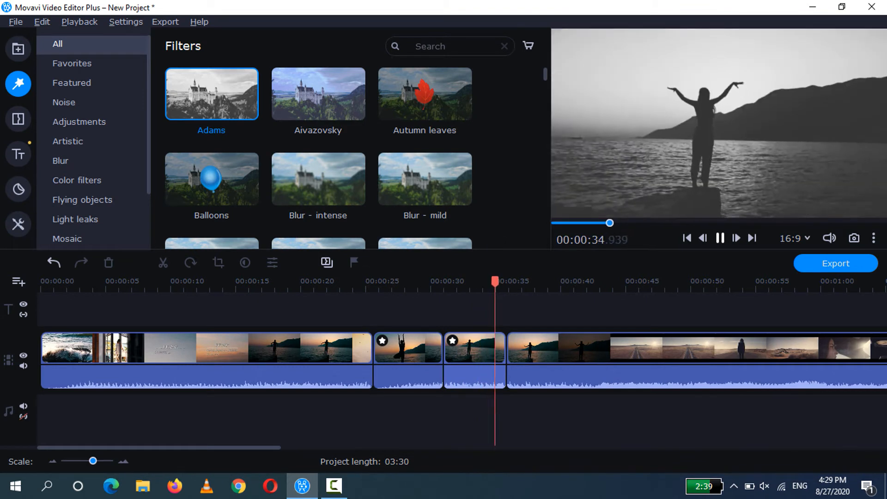
pyautogui.press('space')
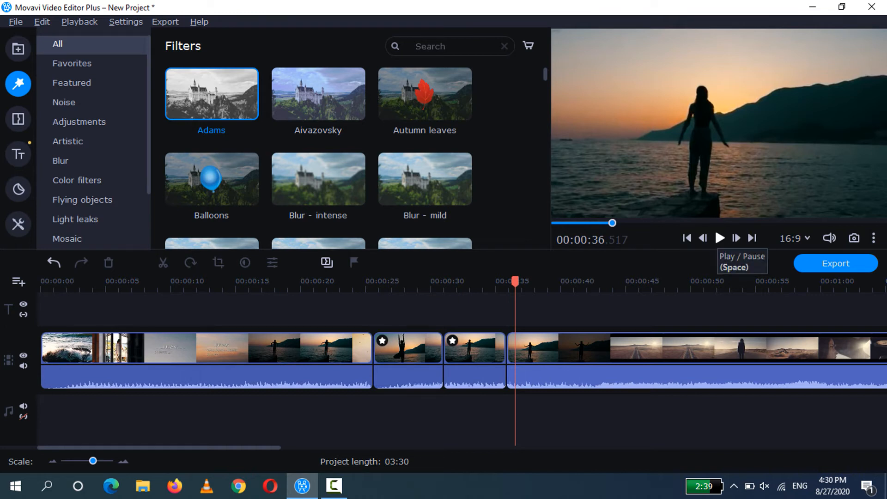
# - Undo the Adams filter and the split at 00:00:35.850
pyautogui.hotkey('ctrl', 'z')
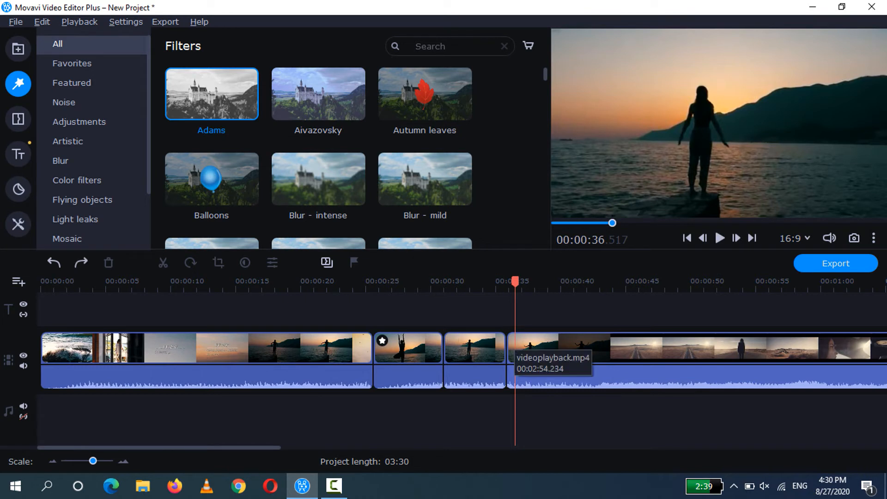
pyautogui.hotkey('ctrl', 'z')
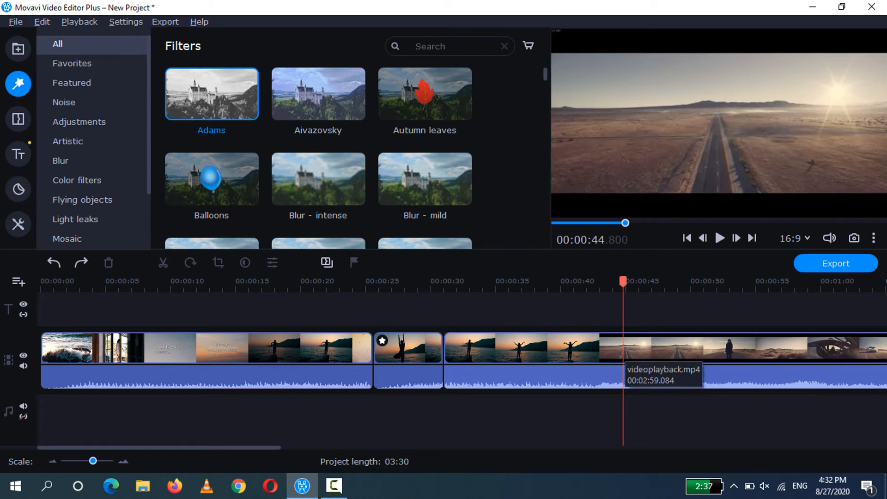
# - Split the third clip at 00:00:44.800 and deselect the resulting clips
pyautogui.click(624, 356)
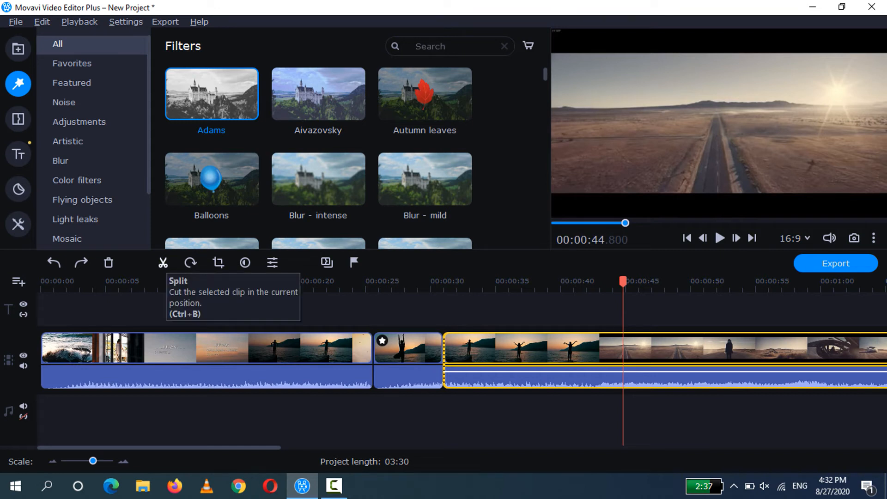
pyautogui.click(163, 263)
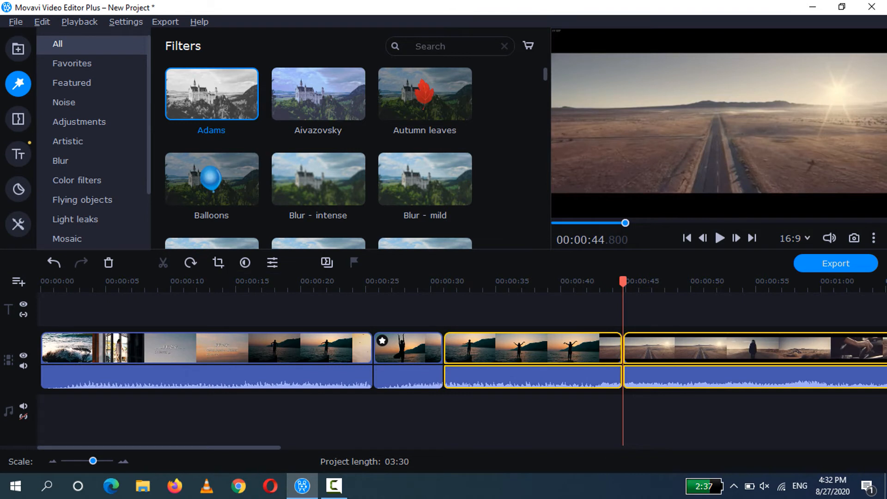
pyautogui.press('Escape')
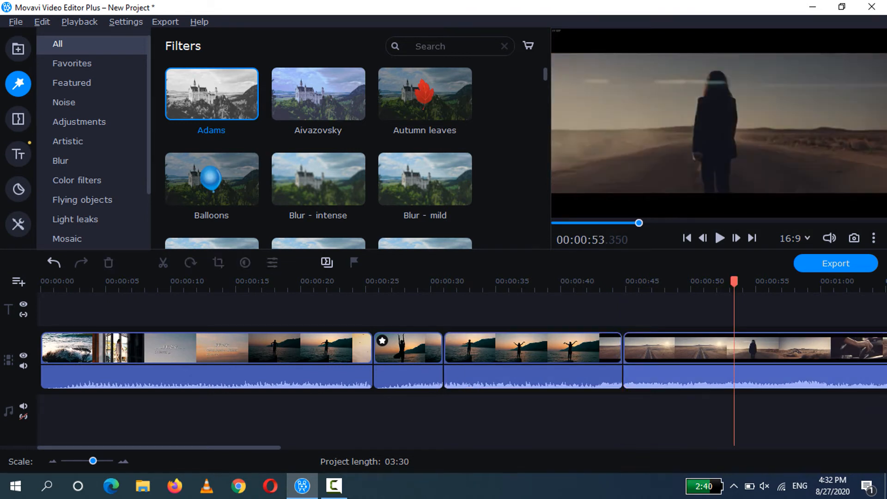
# - Split the last clip on the timeline at 00:00:55.300
pyautogui.moveTo(735, 281); pyautogui.dragTo(760, 281)
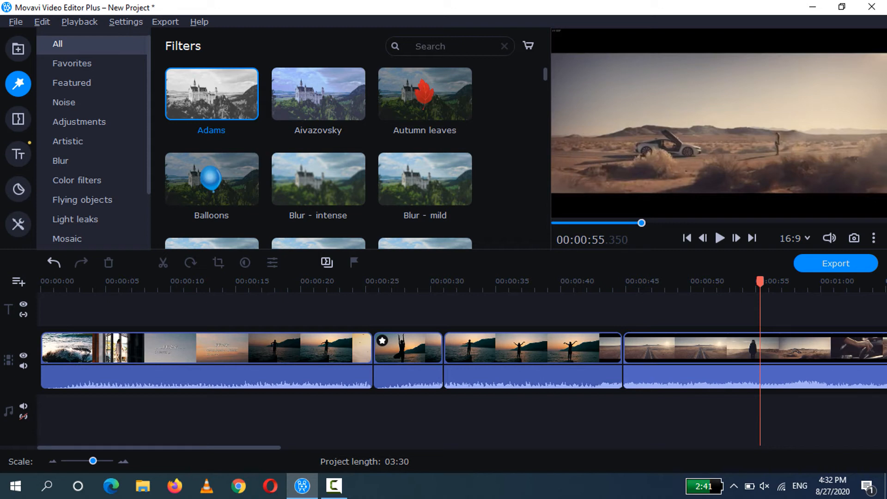
pyautogui.click(760, 360)
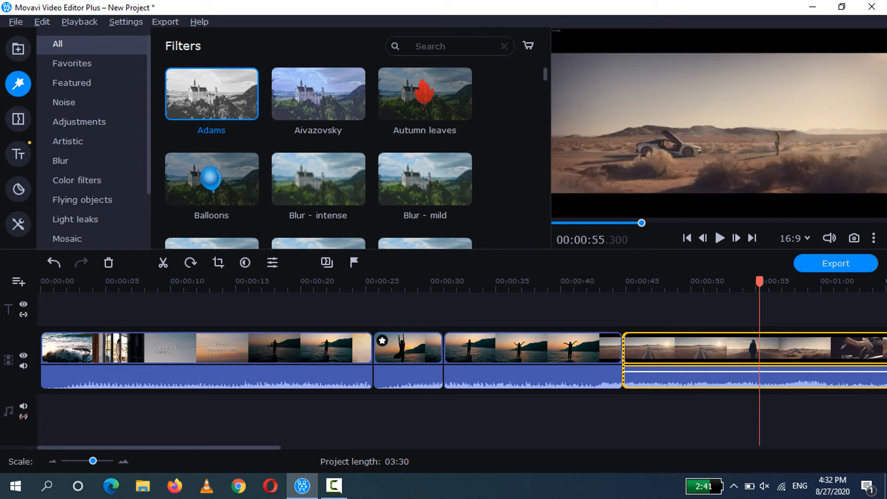
pyautogui.hotkey('ctrl', 'b')
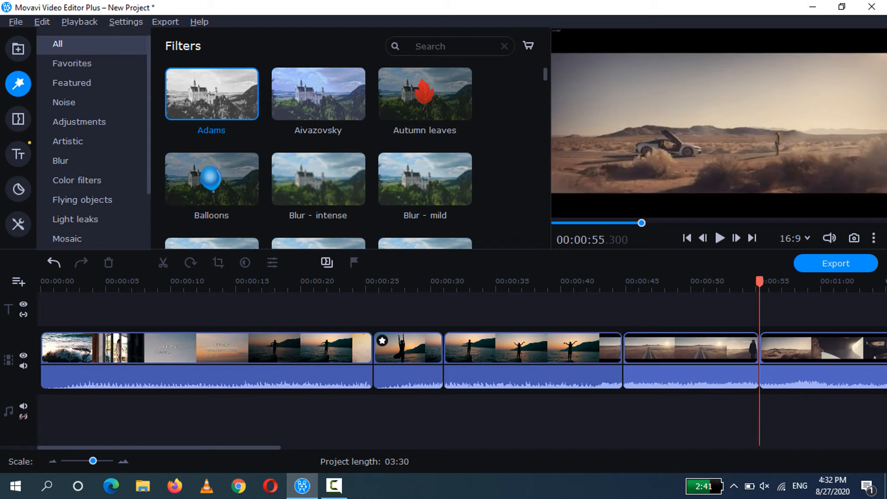
# - Add the Zoom in effect from Pan and Zoom to the fourth clip, starting at 00:00:45.150
pyautogui.moveTo(623, 281); pyautogui.dragTo(659, 282)
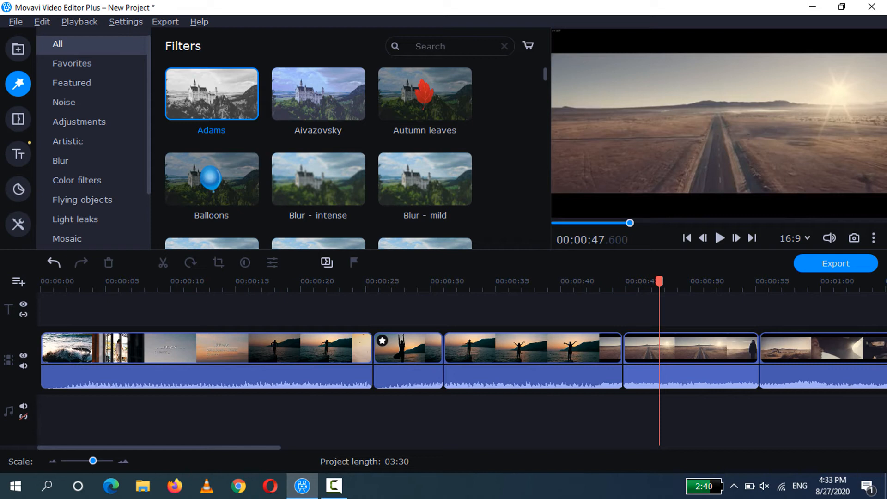
pyautogui.click(685, 346)
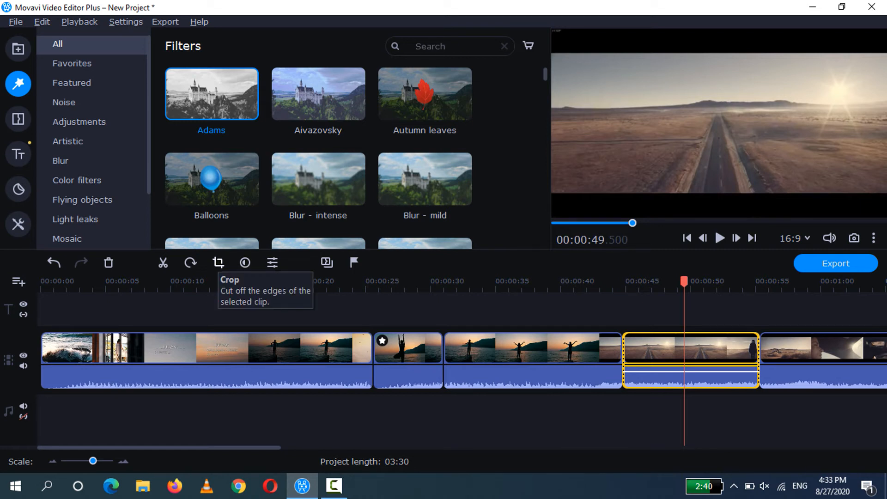
pyautogui.click(218, 262)
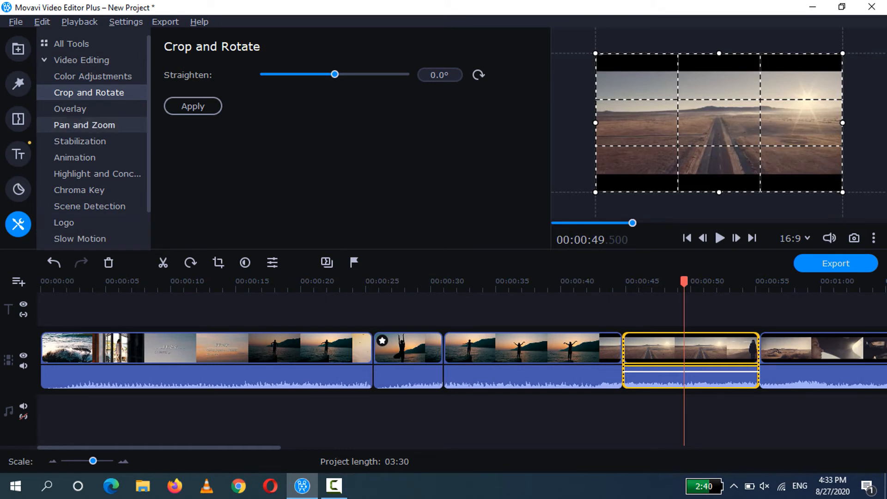
pyautogui.click(84, 125)
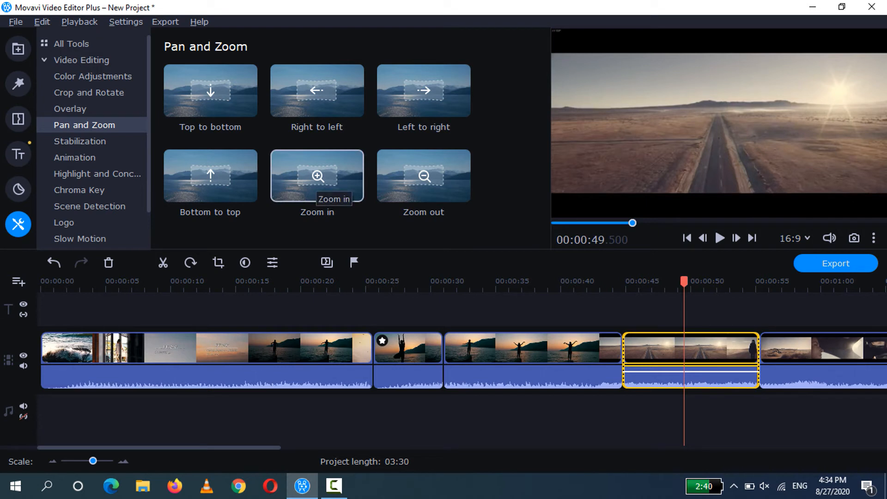
pyautogui.click(318, 185)
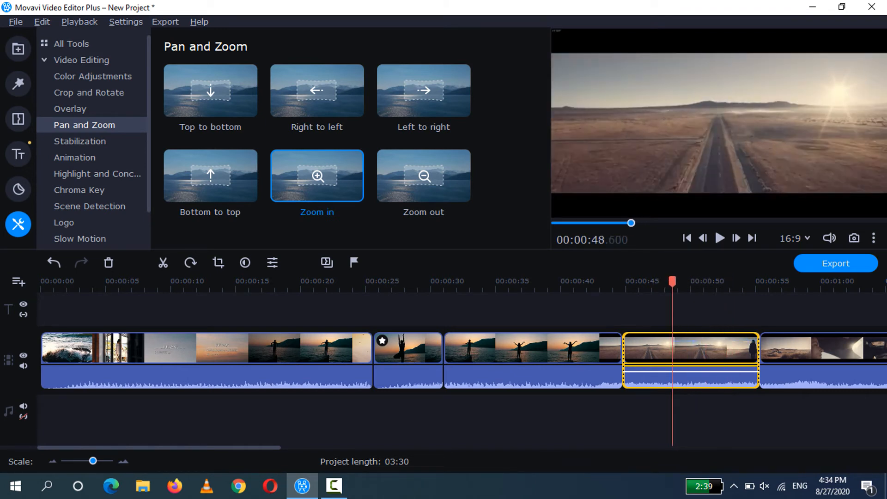
pyautogui.moveTo(641, 281); pyautogui.dragTo(628, 281)
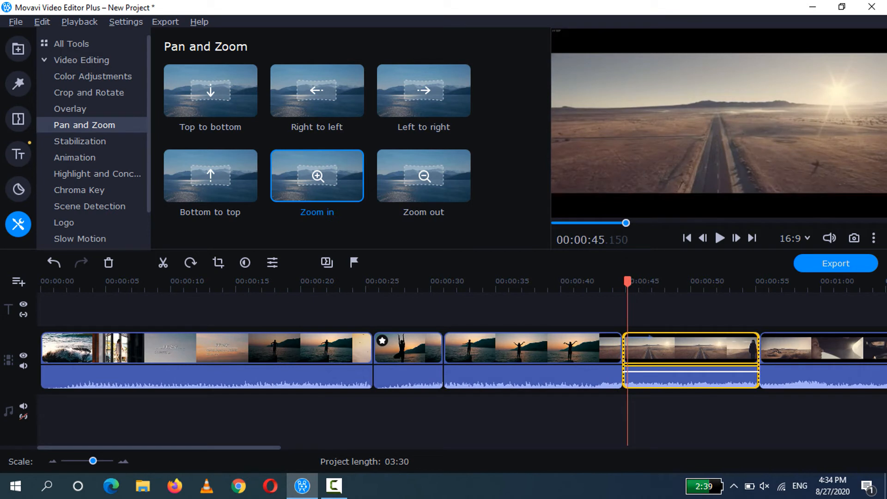
pyautogui.moveTo(631, 339); pyautogui.dragTo(631, 342)
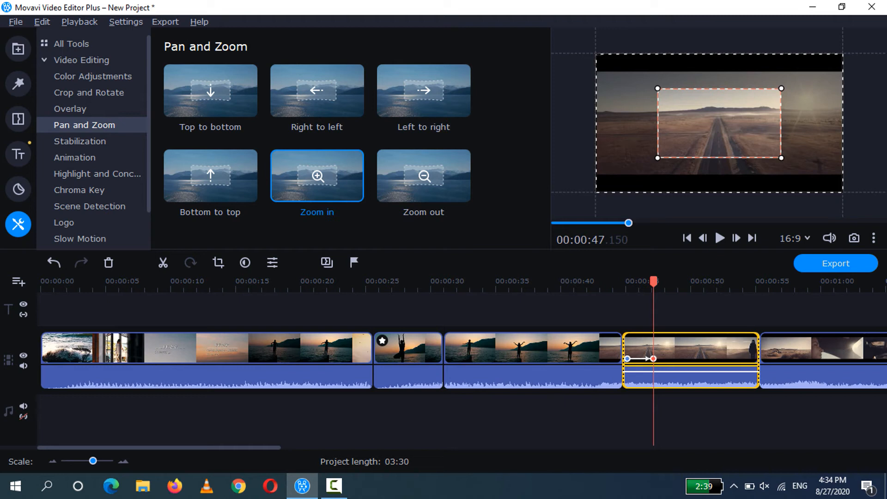
# - Enlarge the frame of the zoom's end keyframe, centre it over the road and deselect the clip
pyautogui.moveTo(659, 158); pyautogui.dragTo(614, 182)
pyautogui.moveTo(698, 135); pyautogui.dragTo(721, 125)
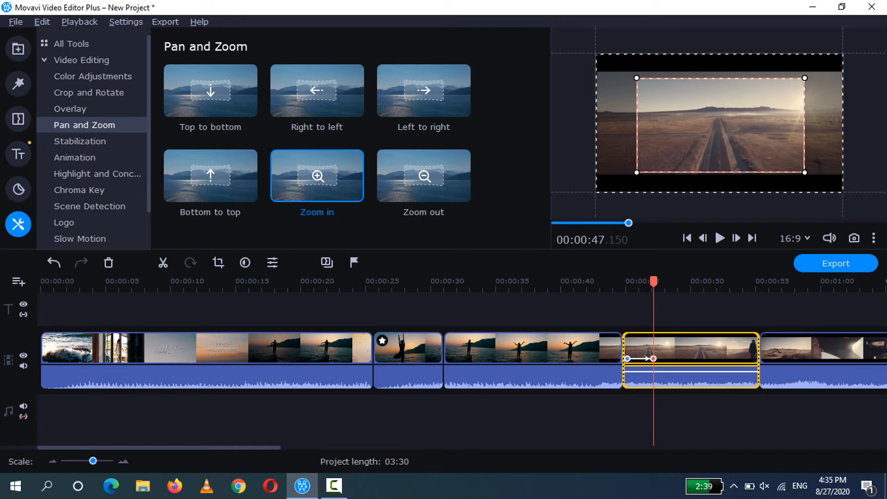
pyautogui.click(647, 422)
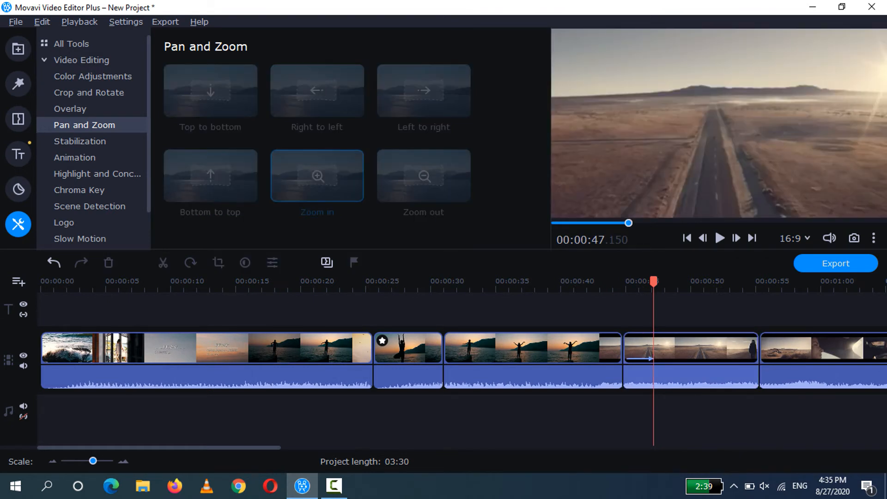
# - Open the start keyframe and the end keyframe of the fourth clip's zoom for editing
pyautogui.click(652, 359)
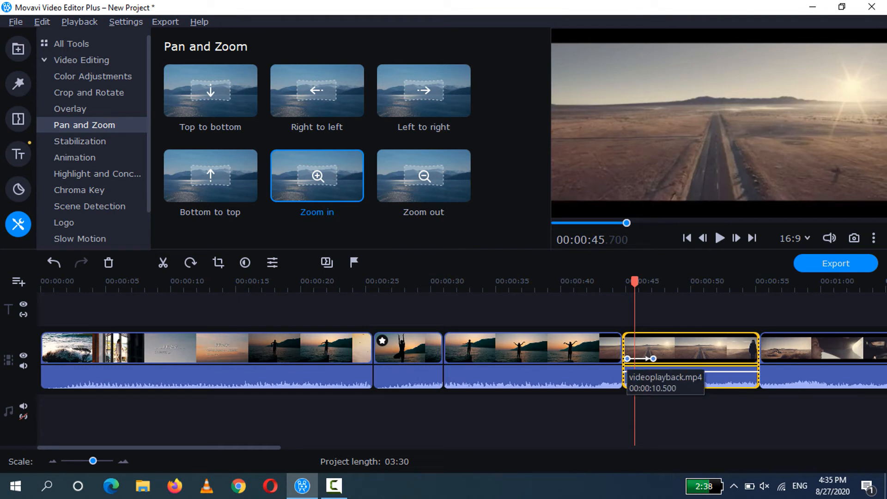
pyautogui.rightClick(628, 359)
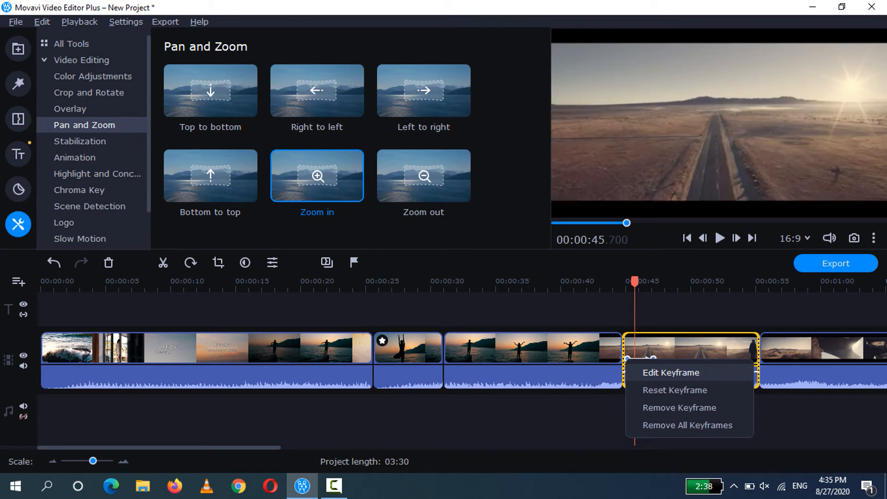
pyautogui.click(671, 372)
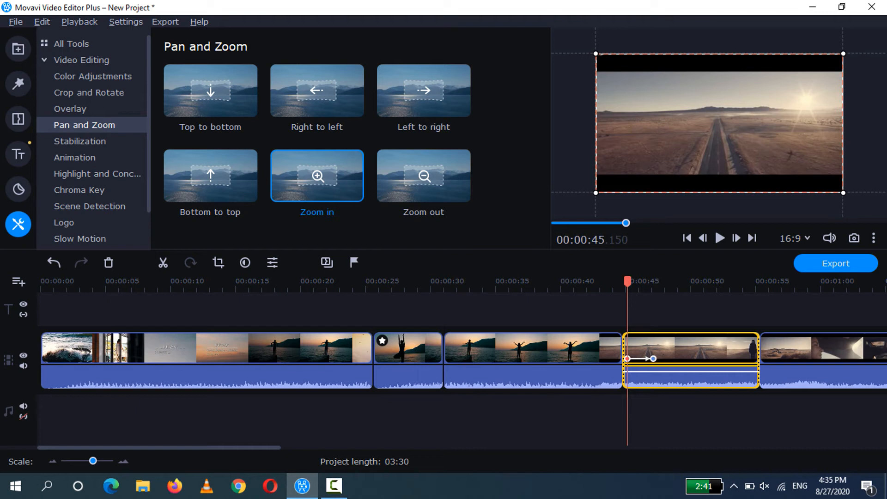
pyautogui.rightClick(653, 361)
pyautogui.click(693, 372)
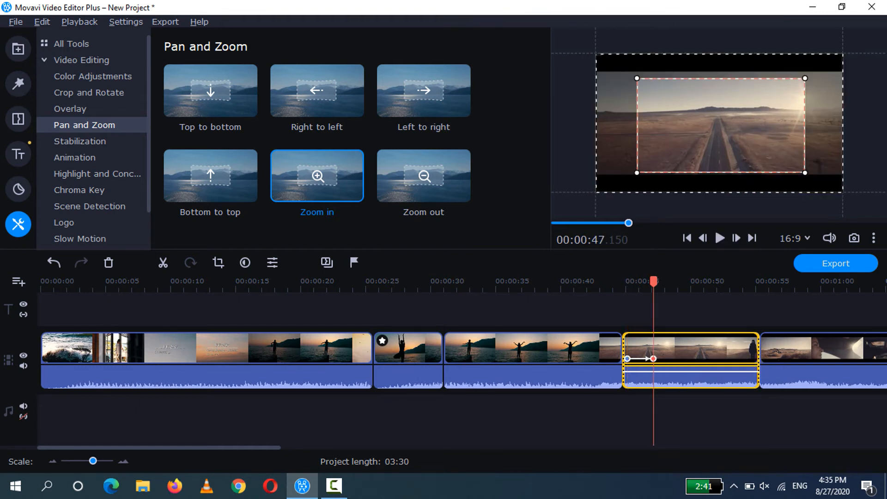
# - Play the fourth clip's zoom-in effect from shortly before the clip starts, at 00:00:43
pyautogui.press('Escape')
pyautogui.click(626, 282)
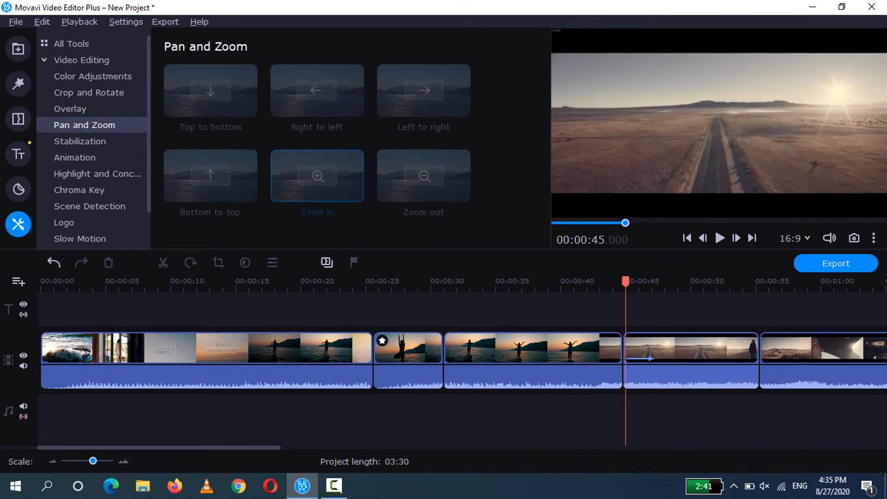
pyautogui.moveTo(625, 282); pyautogui.dragTo(622, 282)
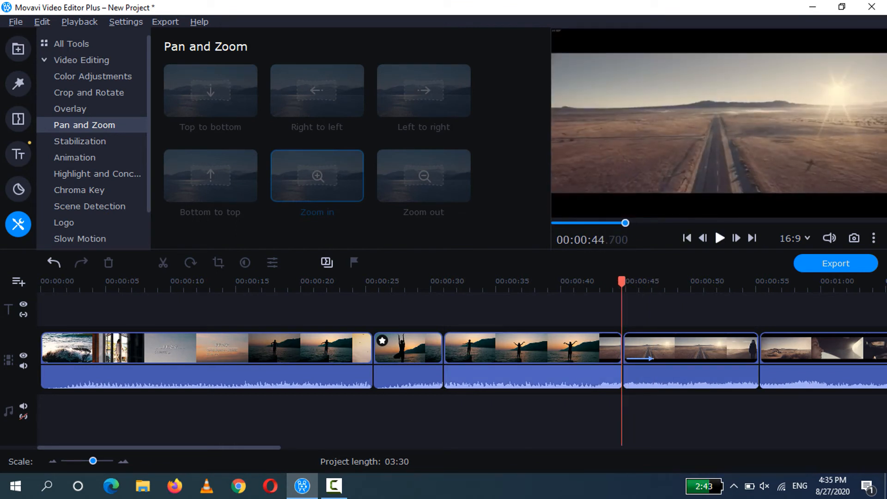
pyautogui.click(720, 238)
pyautogui.click(602, 282)
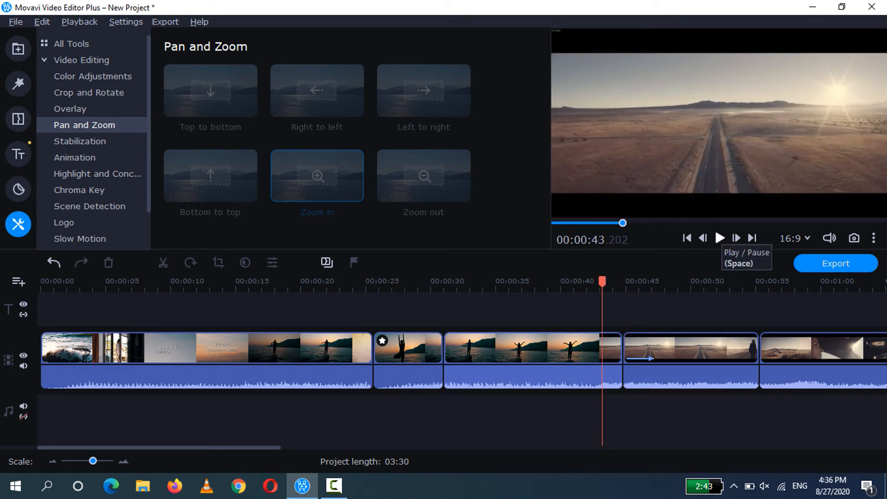
pyautogui.click(720, 238)
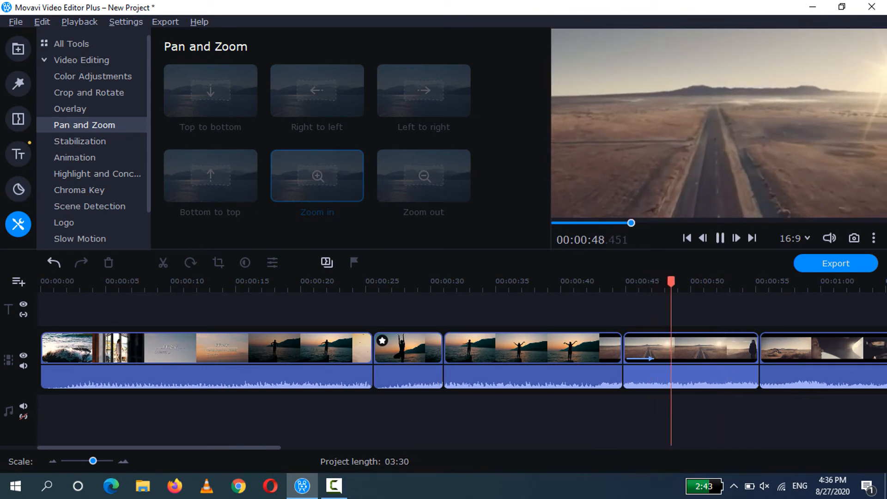
pyautogui.press('space')
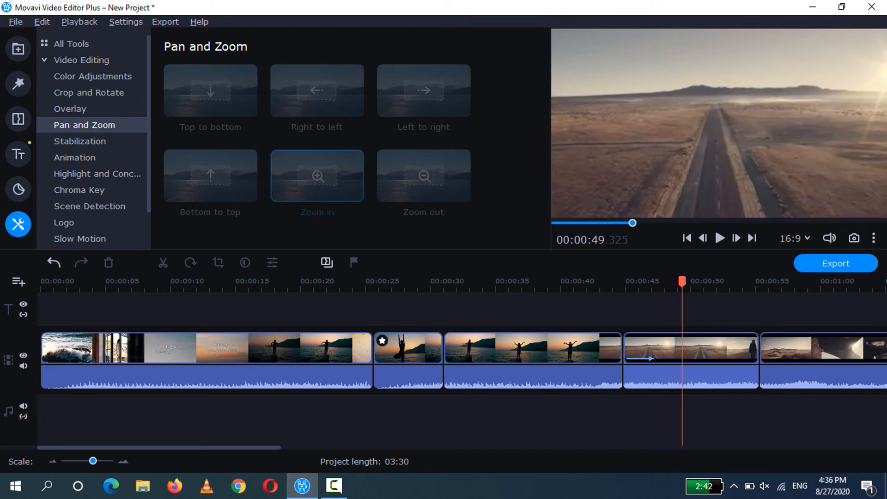
# - Add the Zoom out effect to the fourth clip behind its zoom-in, starting at 00:00:48.400
pyautogui.moveTo(682, 281); pyautogui.dragTo(679, 281)
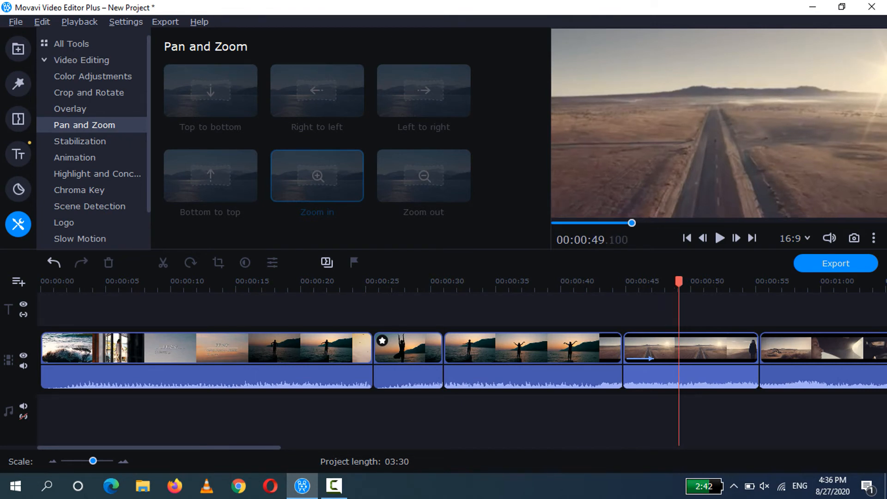
pyautogui.click(650, 356)
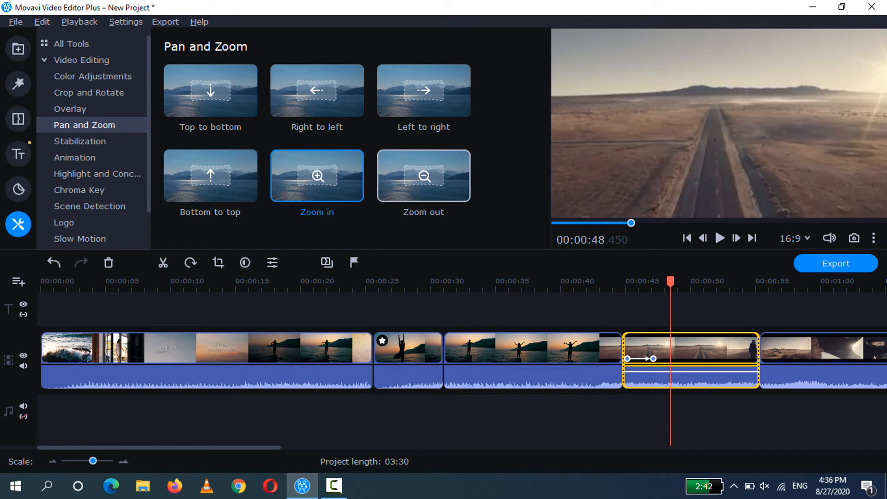
pyautogui.moveTo(670, 357); pyautogui.dragTo(670, 357)
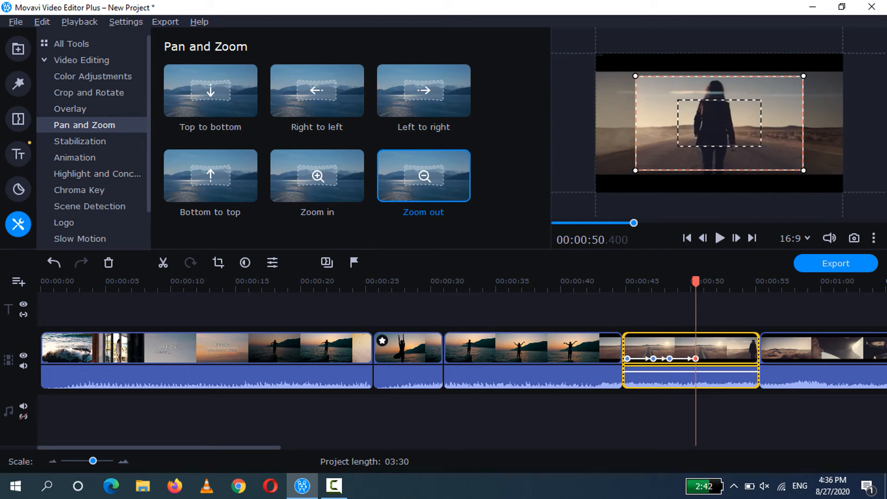
# - Edit the start keyframe of the fourth clip's zoom-out and enlarge its frame to cover the whole picture
pyautogui.rightClick(670, 359)
pyautogui.click(693, 370)
pyautogui.moveTo(678, 146); pyautogui.dragTo(616, 181)
pyautogui.moveTo(652, 155); pyautogui.dragTo(638, 128)
pyautogui.moveTo(749, 154); pyautogui.dragTo(841, 191)
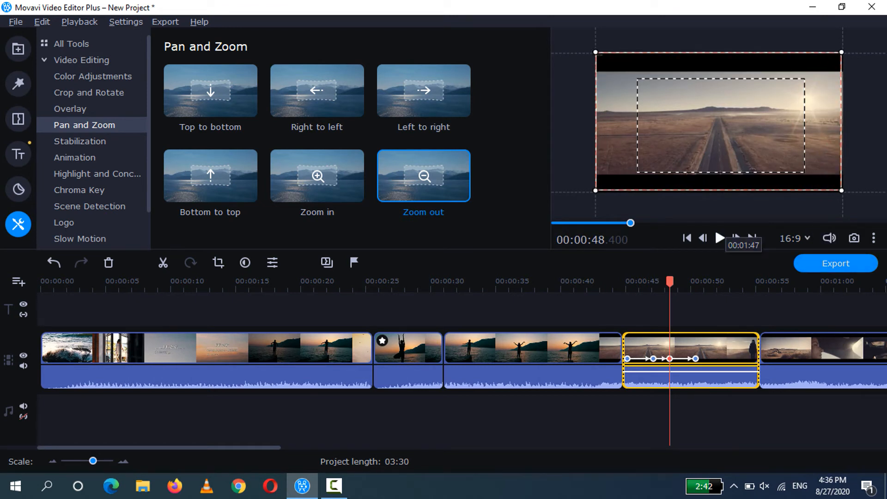
# - Edit the zoom-out's end keyframe at 00:00:50.400 and nudge its frame to centre it on the walking woman
pyautogui.click(695, 359)
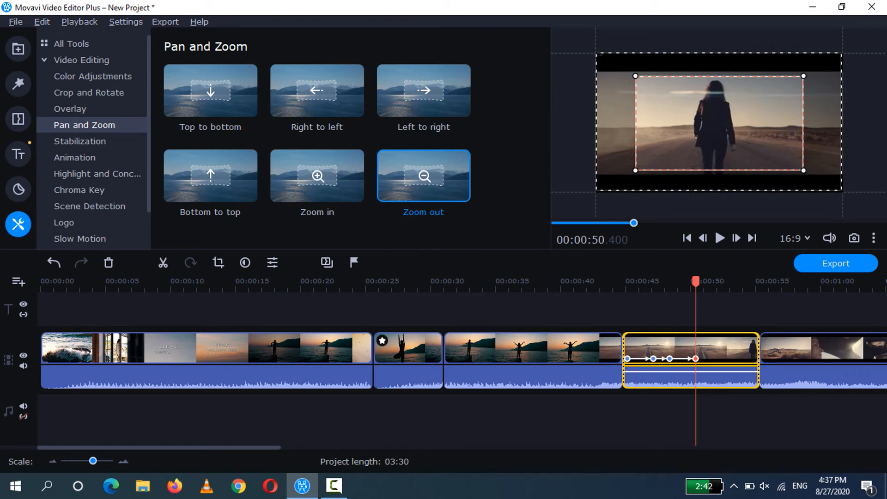
pyautogui.rightClick(670, 359)
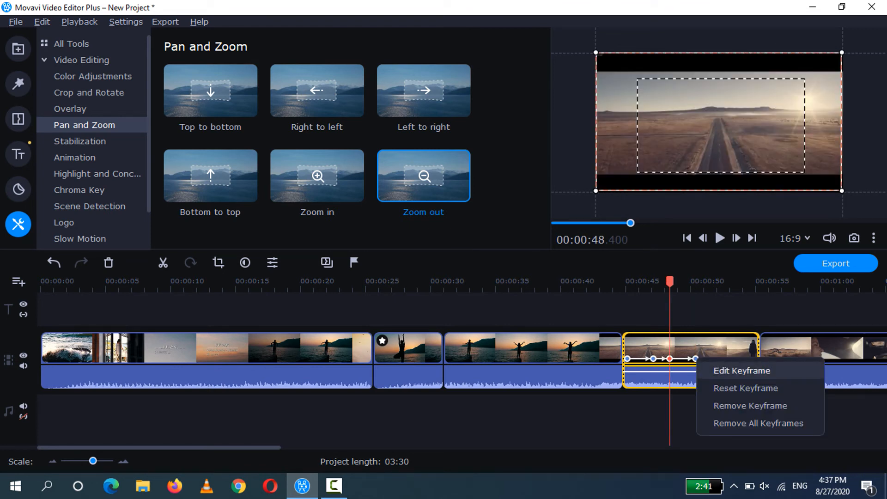
pyautogui.click(742, 372)
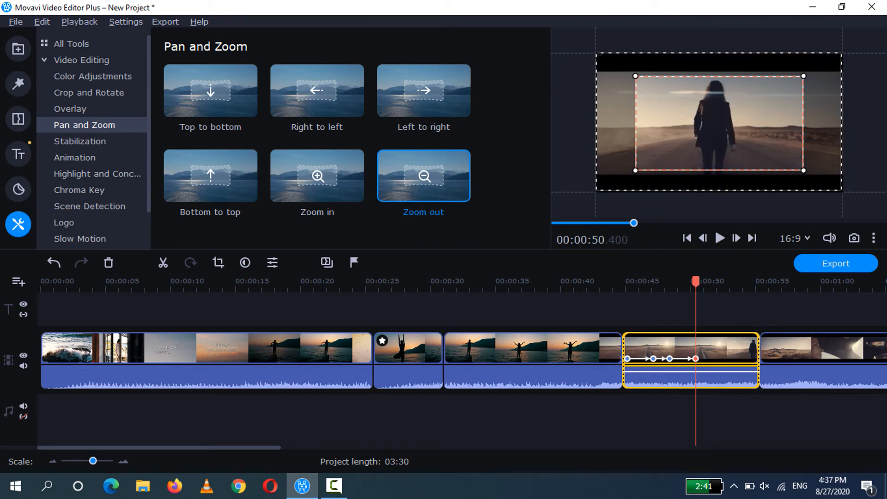
pyautogui.moveTo(720, 123)
pyautogui.mouseDown()
pyautogui.moveTo(720, 115)
pyautogui.moveTo(720, 122)
pyautogui.mouseUp()
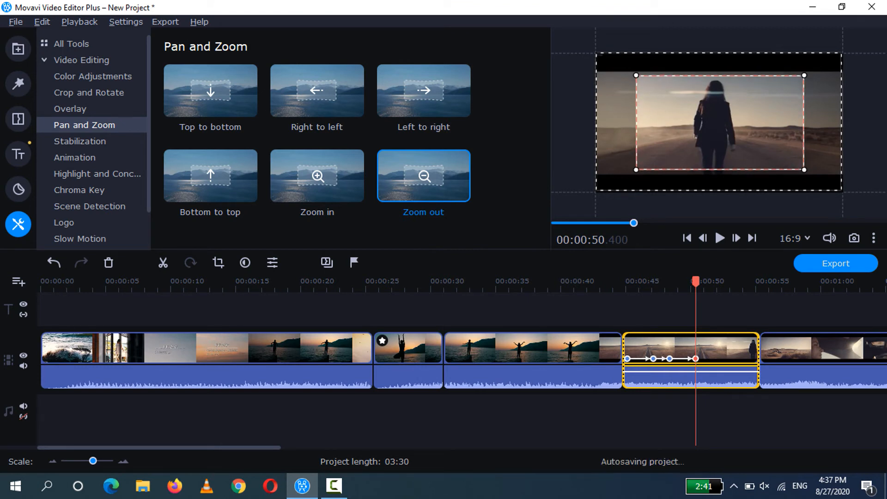
# - Play the fourth clip's zoom effects from 00:00:44.400 and stop near the end of the clip
pyautogui.click(618, 283)
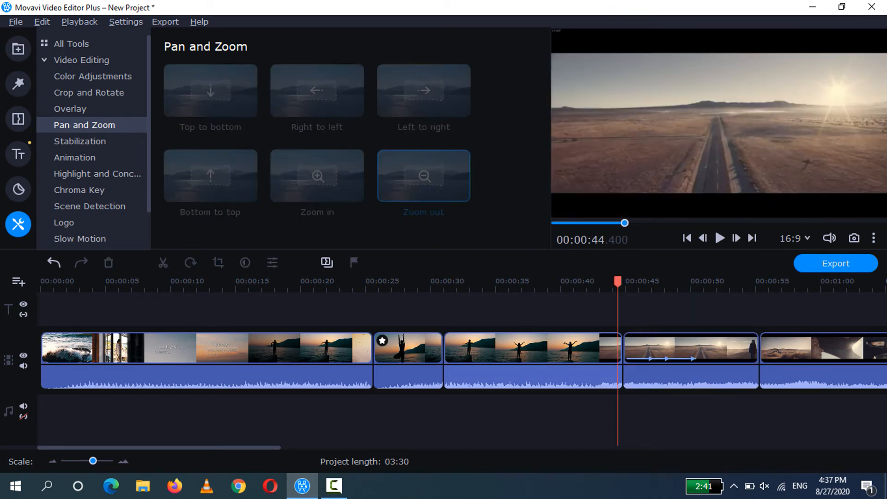
pyautogui.click(720, 238)
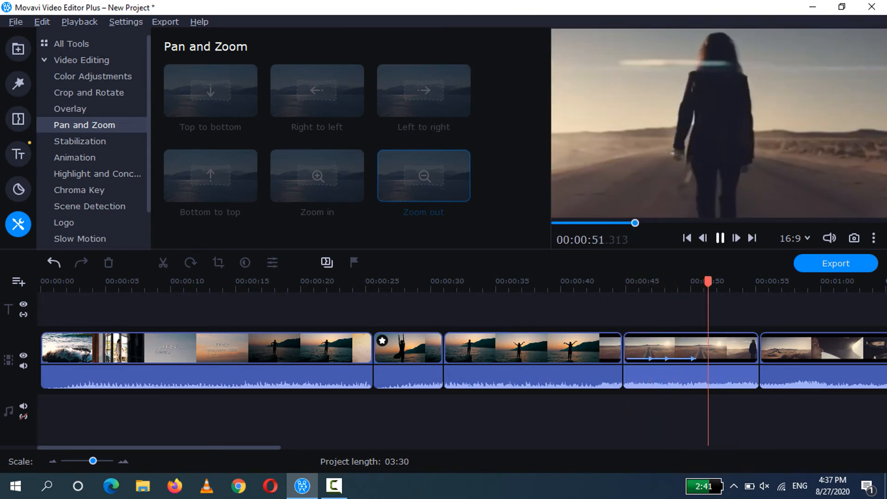
pyautogui.press('space')
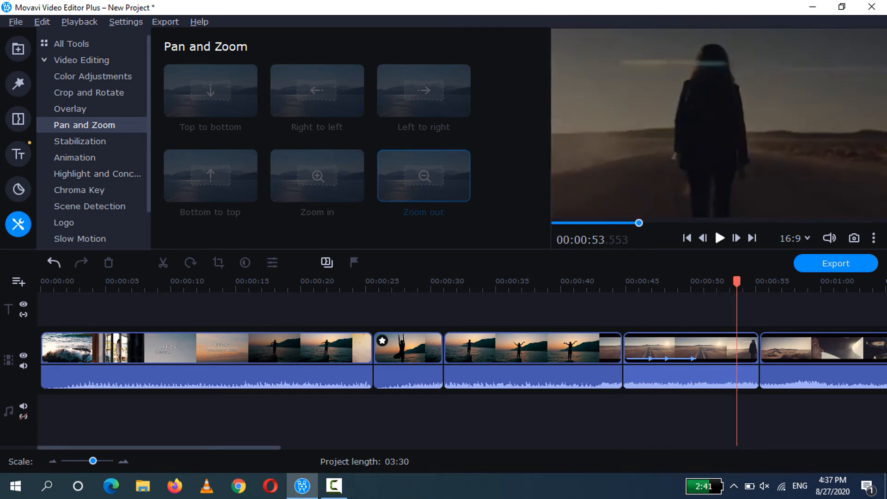
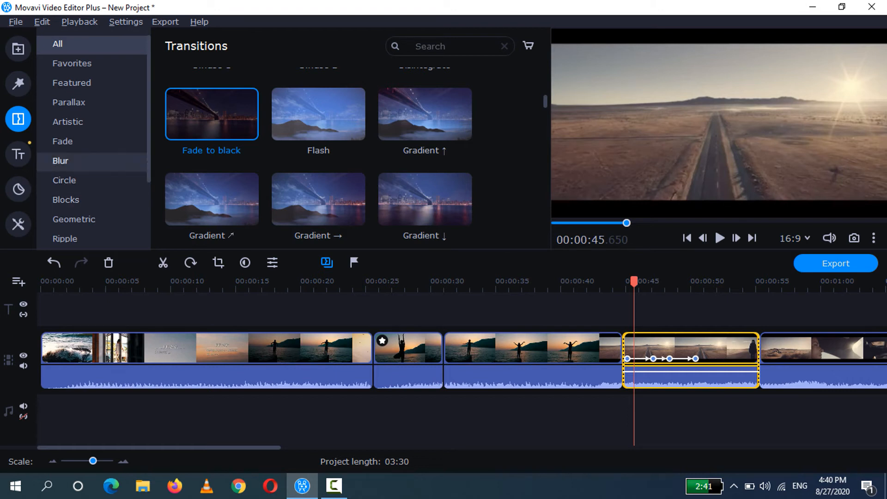
# - Insert the Clean contrast title at the very start of the video track, before the first clip
pyautogui.click(18, 154)
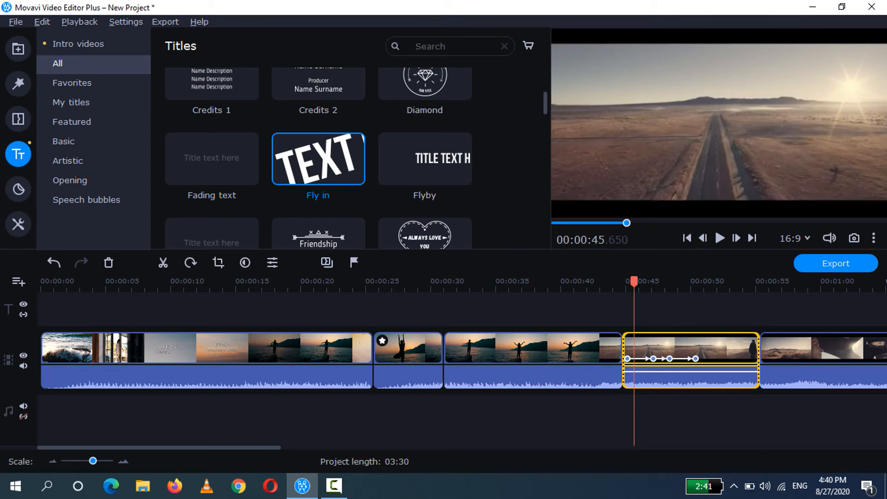
pyautogui.scroll(4, 319, 138)
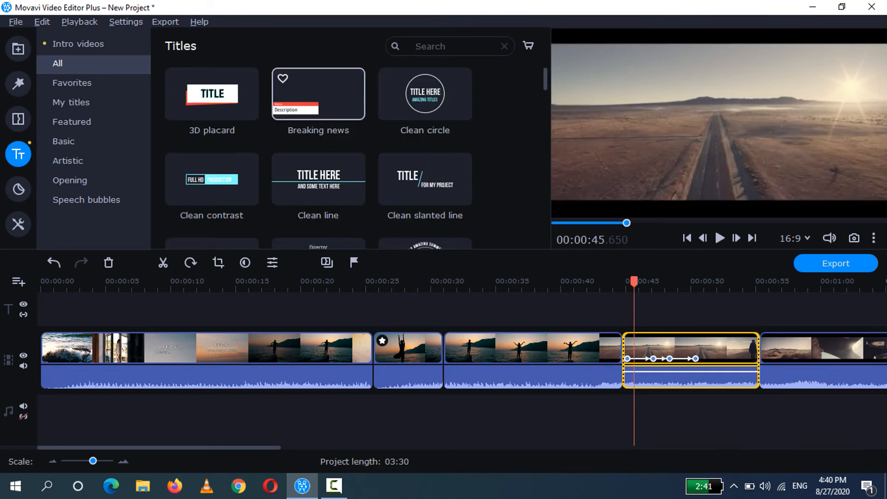
pyautogui.scroll(-1, 318, 120)
pyautogui.scroll(1, 318, 120)
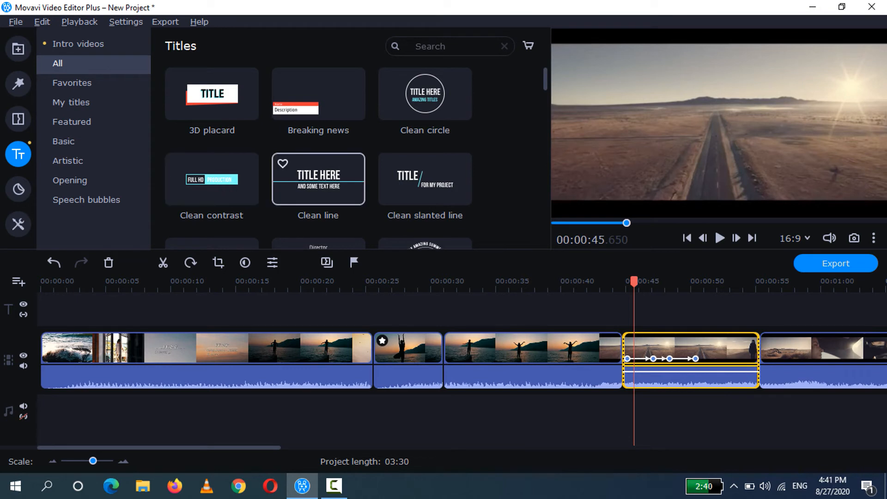
pyautogui.moveTo(212, 179)
pyautogui.mouseDown()
pyautogui.moveTo(139, 307)
pyautogui.moveTo(41, 312)
pyautogui.moveTo(40, 344)
pyautogui.mouseUp()
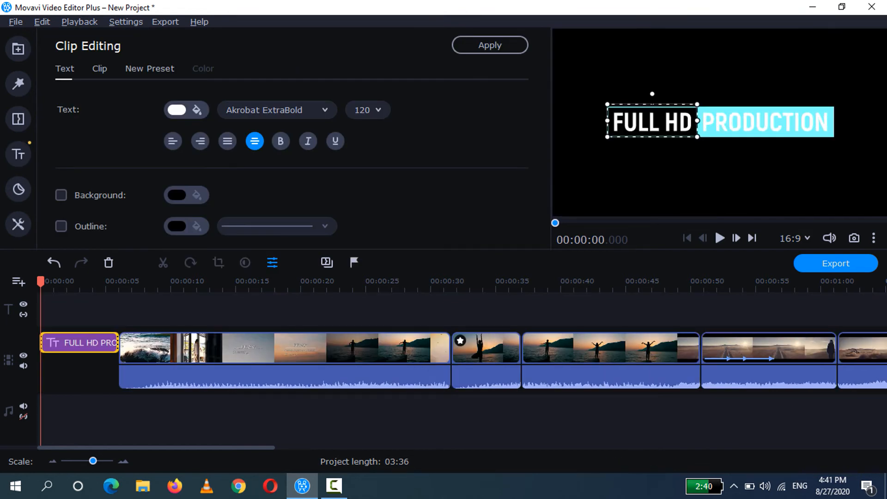
# - Open the new title for editing and replace its "FULL HD" text with "Smart"
pyautogui.moveTo(41, 281); pyautogui.dragTo(59, 281)
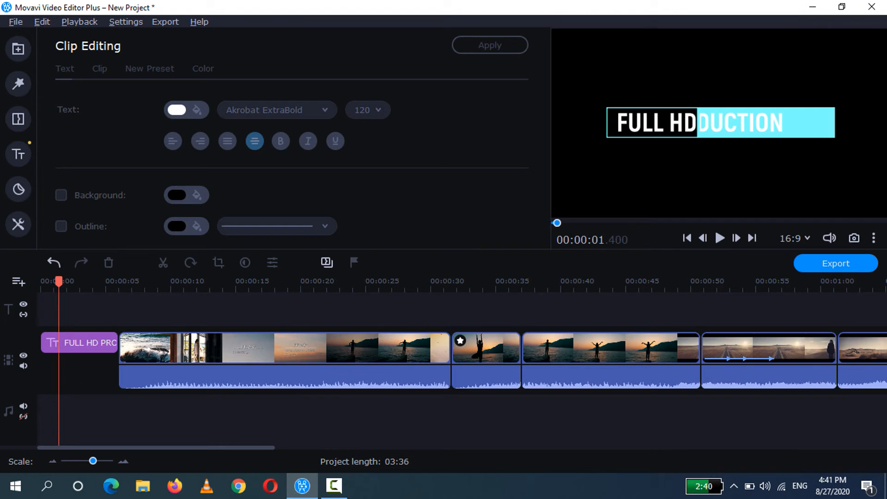
pyautogui.click(88, 342)
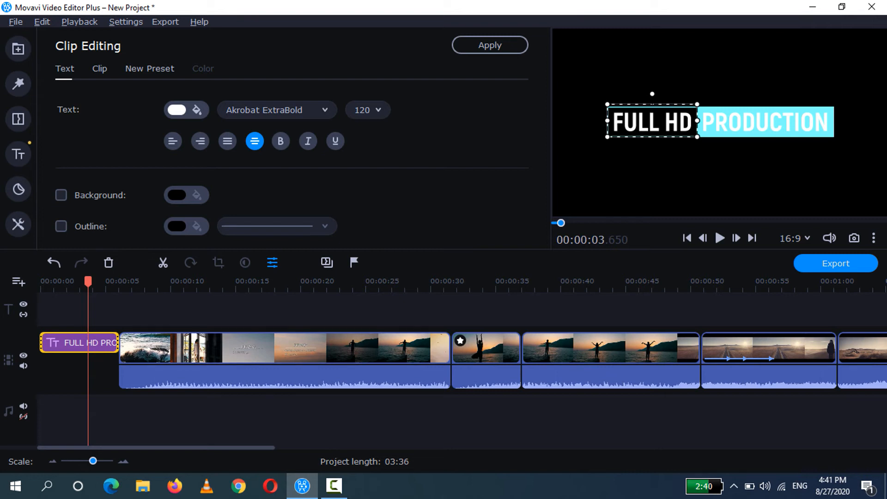
pyautogui.doubleClick(679, 122)
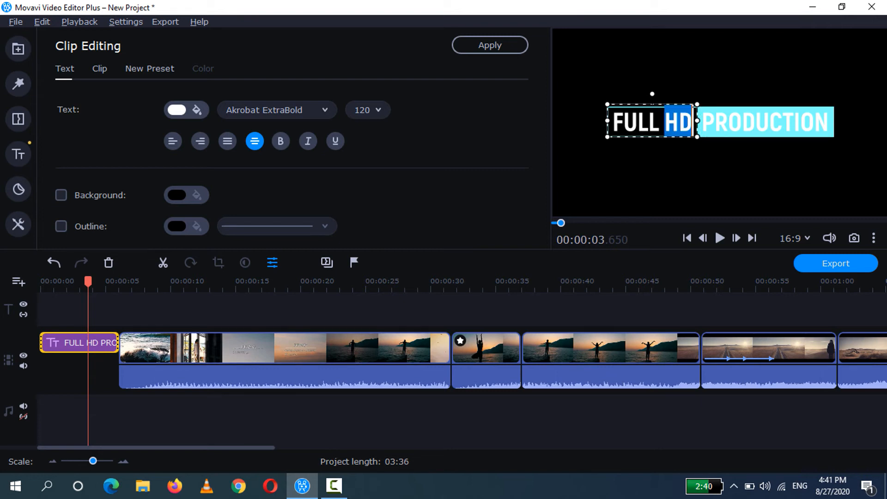
pyautogui.press('BackSpace')
pyautogui.press('BackSpace')
pyautogui.press('BackSpace')
pyautogui.press('BackSpace')
pyautogui.press('BackSpace')
pyautogui.press('BackSpace')
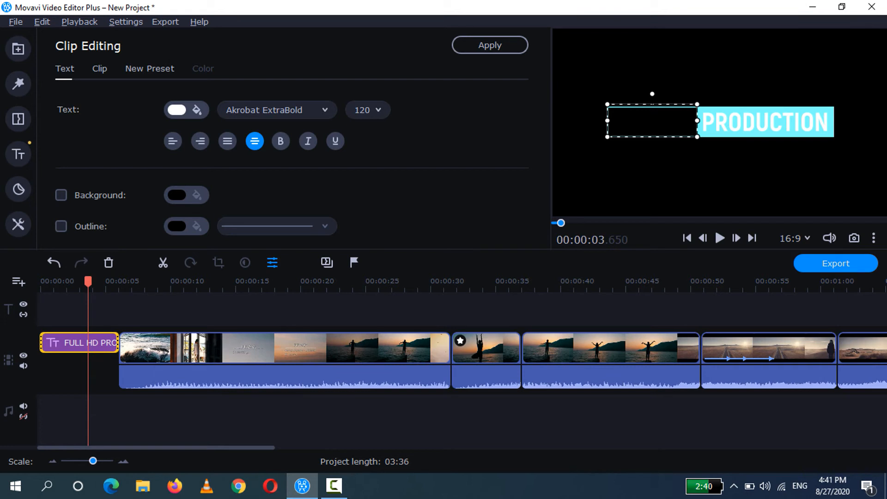
pyautogui.write('Smat')
pyautogui.press('BackSpace')
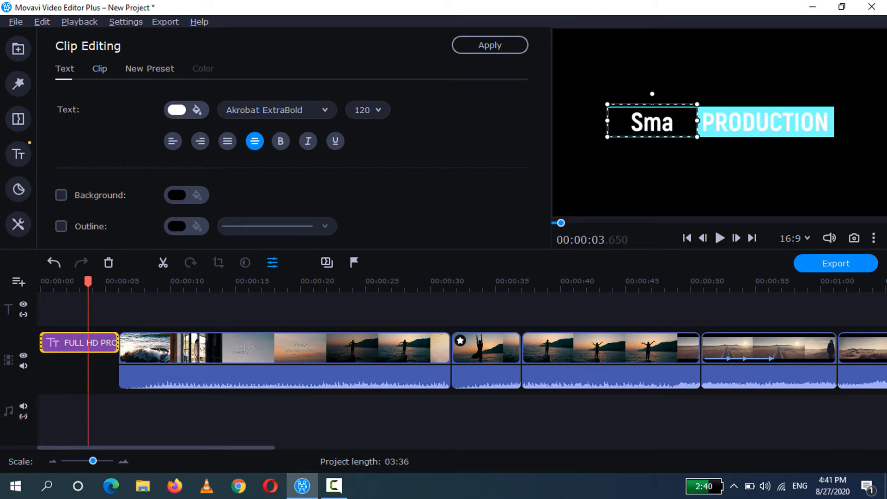
pyautogui.write('rt')
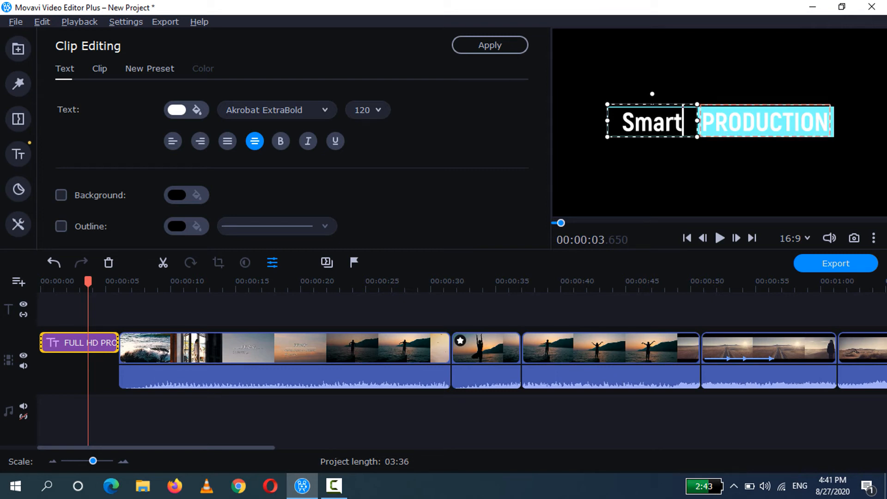
# - Replace the title's "PRODUCTION" text with "ness tricks"
pyautogui.click(766, 122)
pyautogui.write('n')
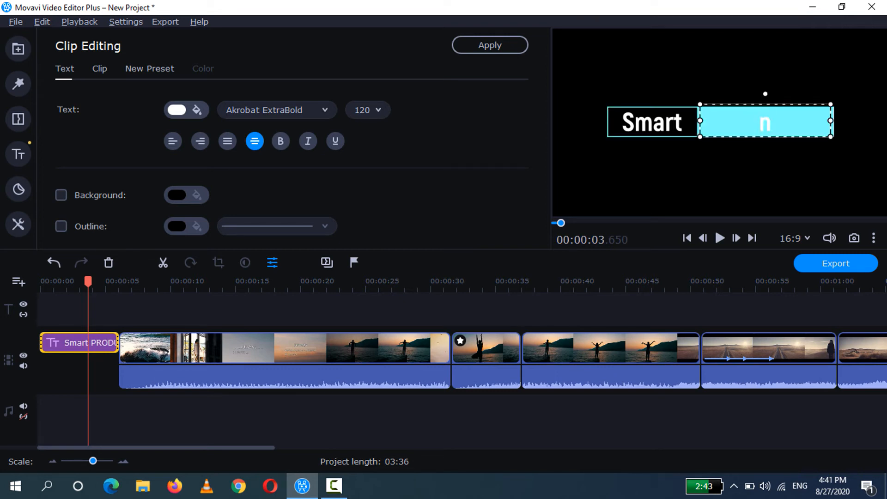
pyautogui.write('ess tricks')
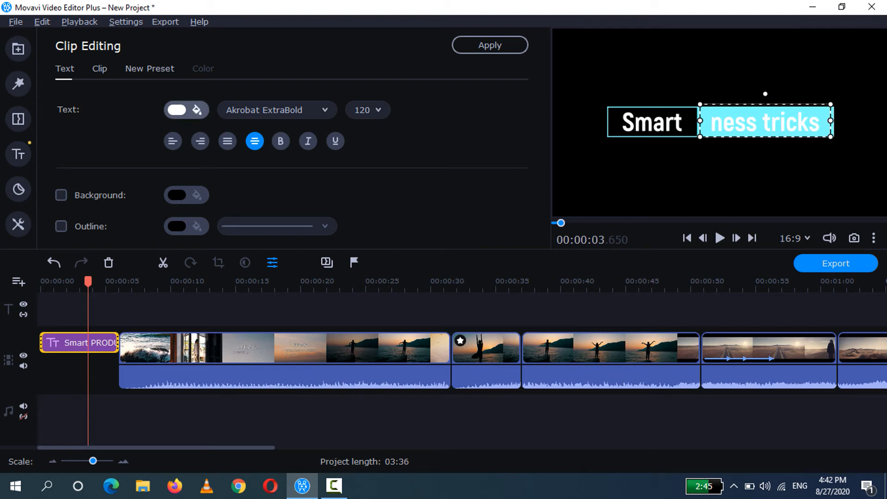
# - Set the colour of the title's "ness tricks" text to red (#ff0000) and deselect the title clip
pyautogui.click(176, 110)
pyautogui.click(187, 186)
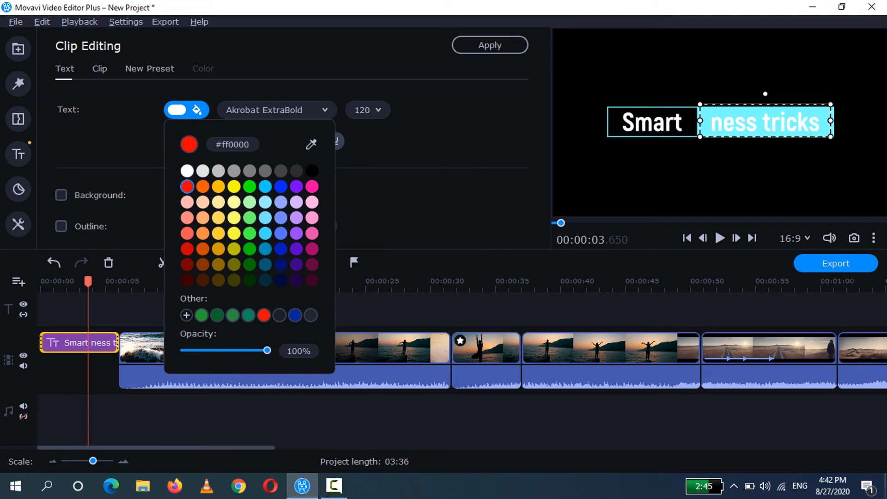
pyautogui.click(366, 309)
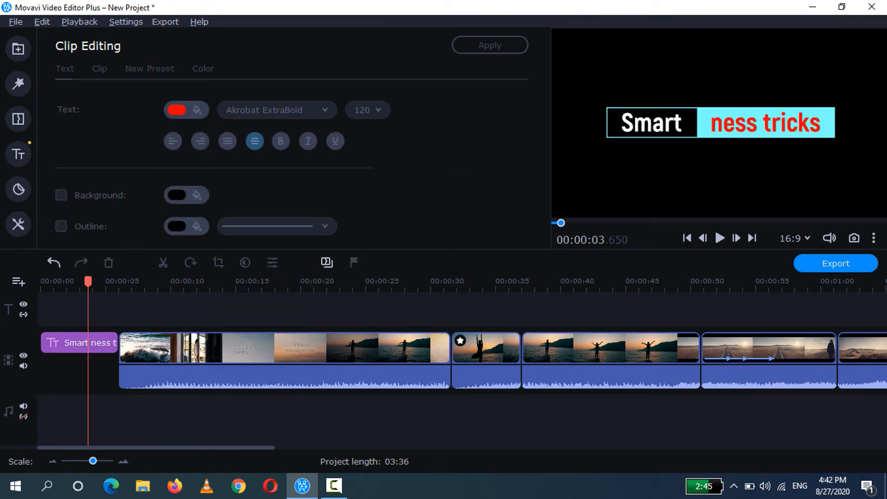
# - Reopen the title, try a background behind "ness tricks", and give that text an outline instead
pyautogui.moveTo(88, 282)
pyautogui.mouseDown()
pyautogui.moveTo(41, 281)
pyautogui.moveTo(82, 281)
pyautogui.mouseUp()
pyautogui.doubleClick(95, 342)
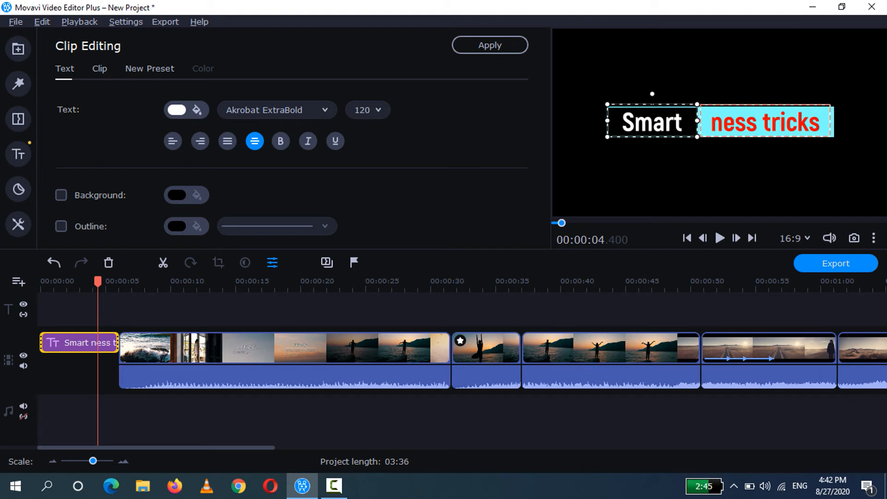
pyautogui.click(765, 121)
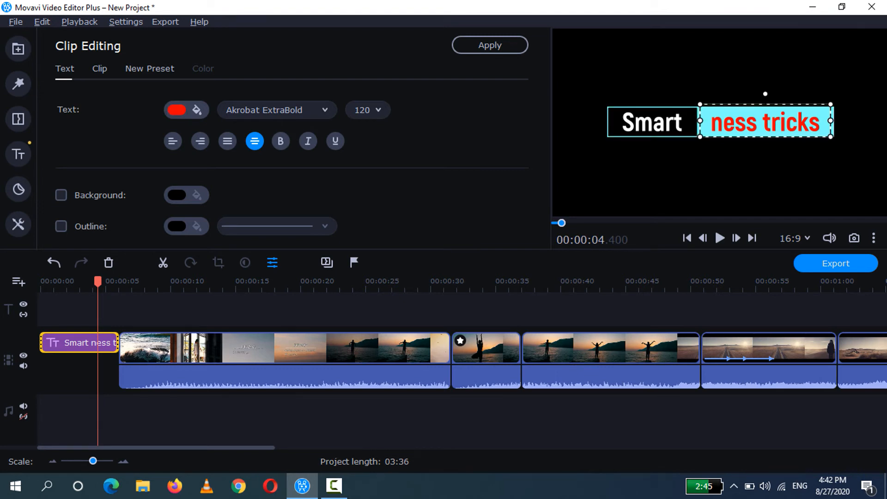
pyautogui.click(61, 195)
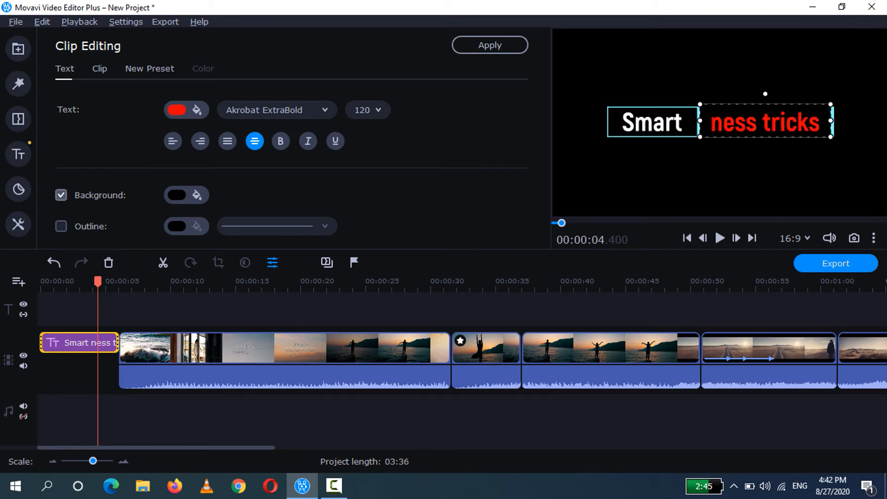
pyautogui.click(61, 195)
pyautogui.click(61, 226)
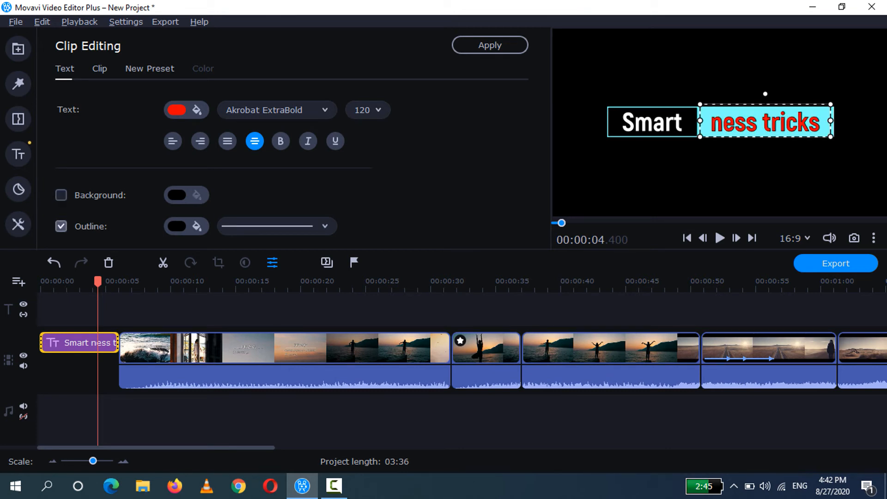
# - Remove the outline from the title's "ness tricks" text
pyautogui.click(61, 226)
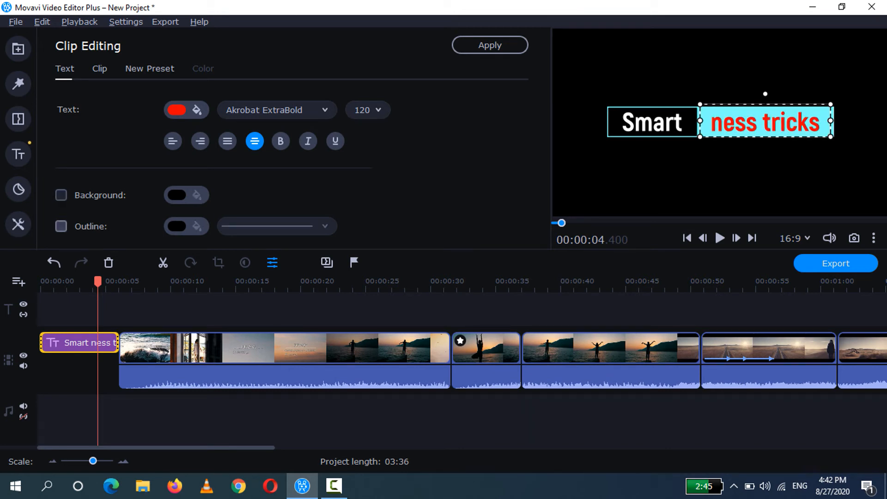
pyautogui.moveTo(61, 283)
pyautogui.mouseDown()
pyautogui.moveTo(41, 283)
pyautogui.moveTo(54, 283)
pyautogui.mouseUp()
# - Try the Open Sans ExtraBold font on the word "tricks" in the title and undo the change
pyautogui.doubleClick(791, 122)
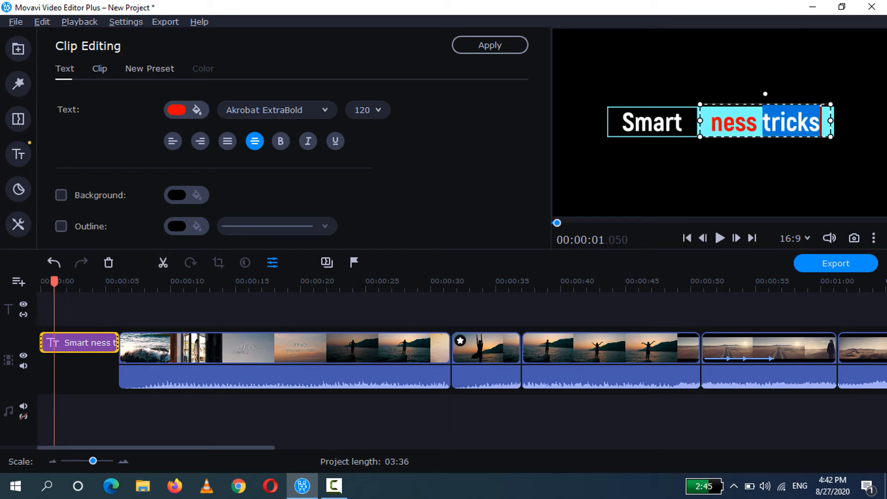
pyautogui.click(273, 110)
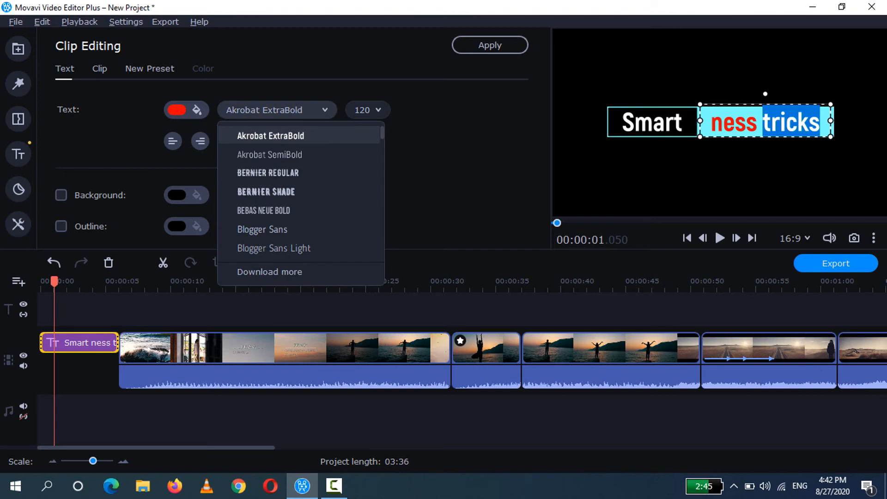
pyautogui.scroll(-10, 301, 191)
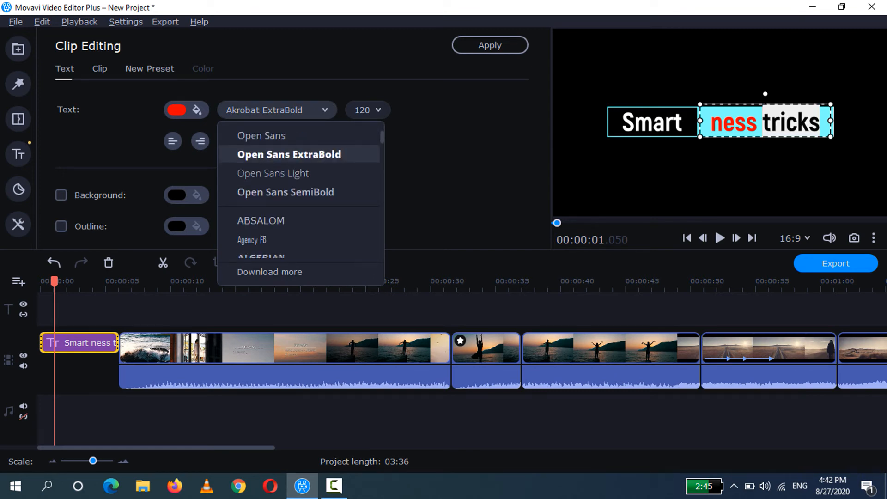
pyautogui.click(289, 154)
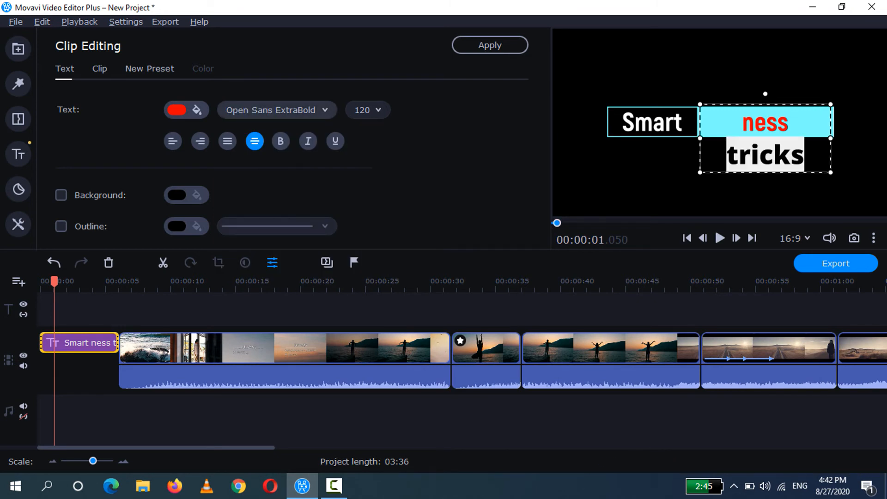
pyautogui.hotkey('ctrl', 'z')
pyautogui.hotkey('ctrl', 'z')
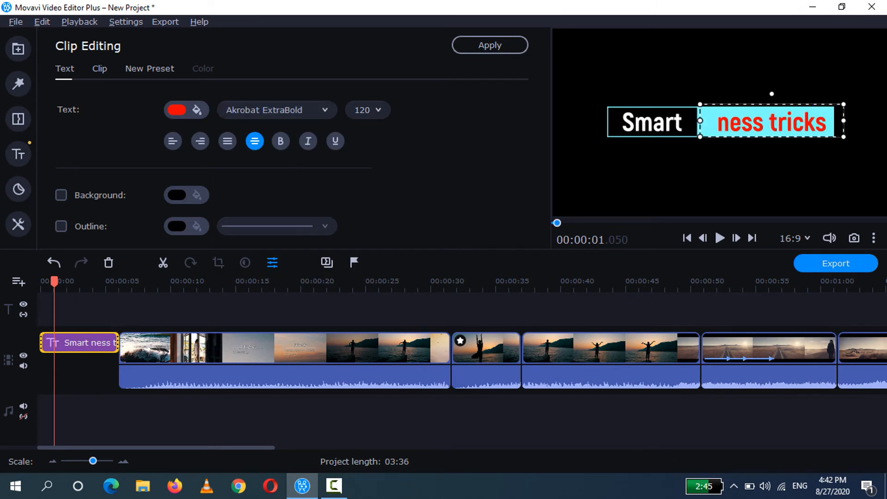
# - Leave the title's text editing and play the title clip from the start of the project to preview its animation
pyautogui.press('Escape')
pyautogui.press('Home')
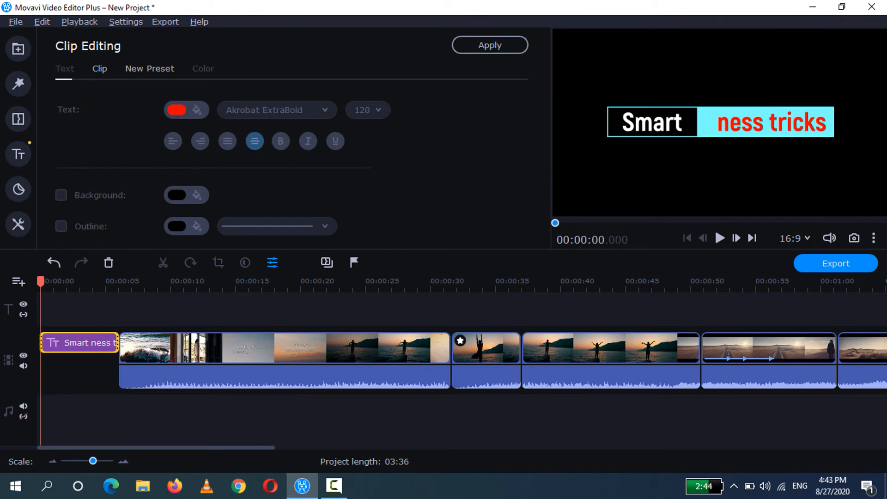
pyautogui.press('space')
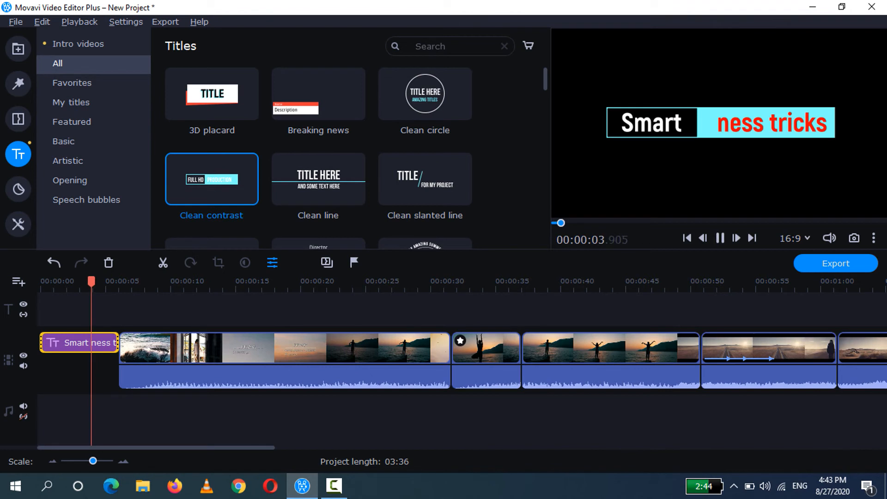
pyautogui.press('Home')
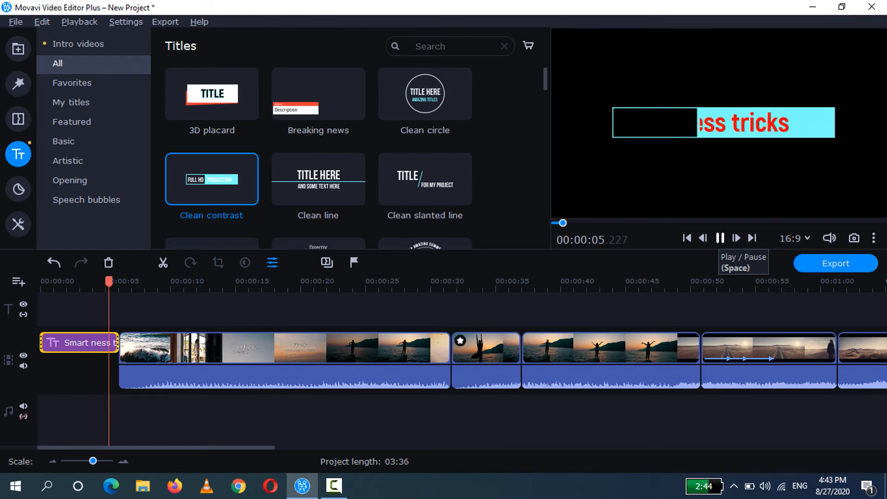
pyautogui.click(720, 239)
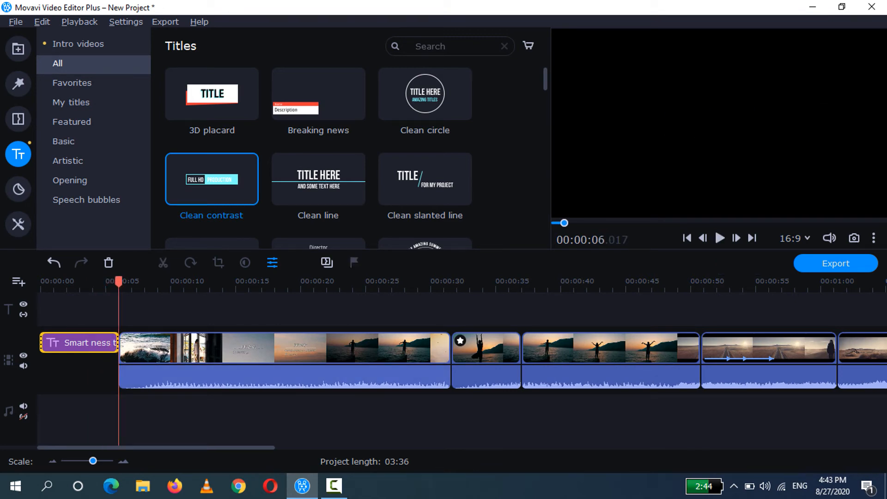
# - Add the Video series title from the Opening category to the title track at about 00:00:07.6, above the first video clip
pyautogui.scroll(-1, 319, 166)
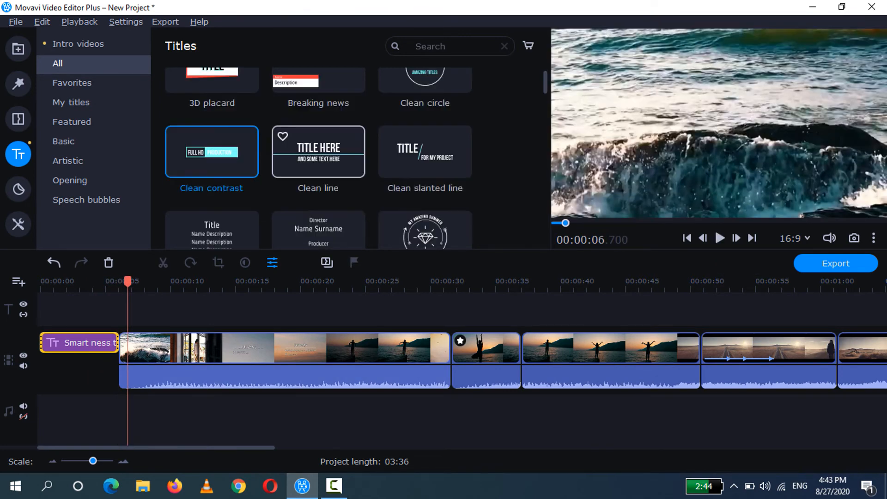
pyautogui.scroll(-4, 319, 152)
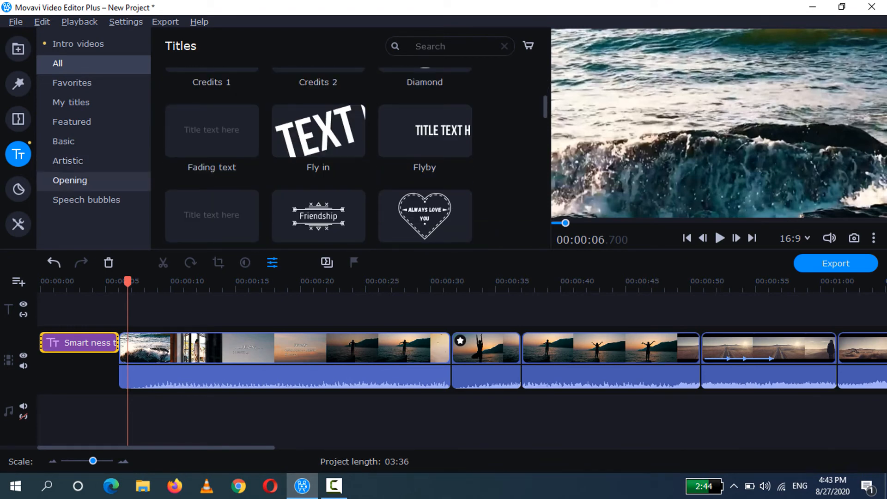
pyautogui.scroll(1, 319, 157)
pyautogui.scroll(-2, 319, 101)
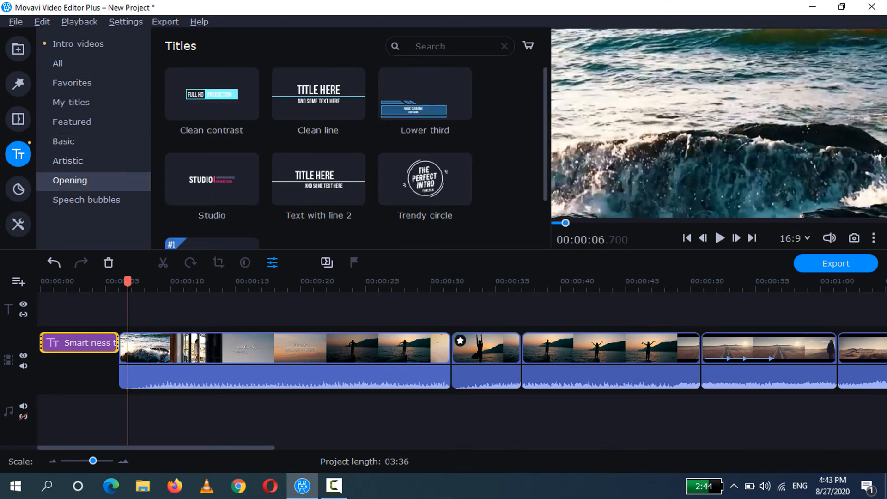
pyautogui.scroll(-1, 319, 101)
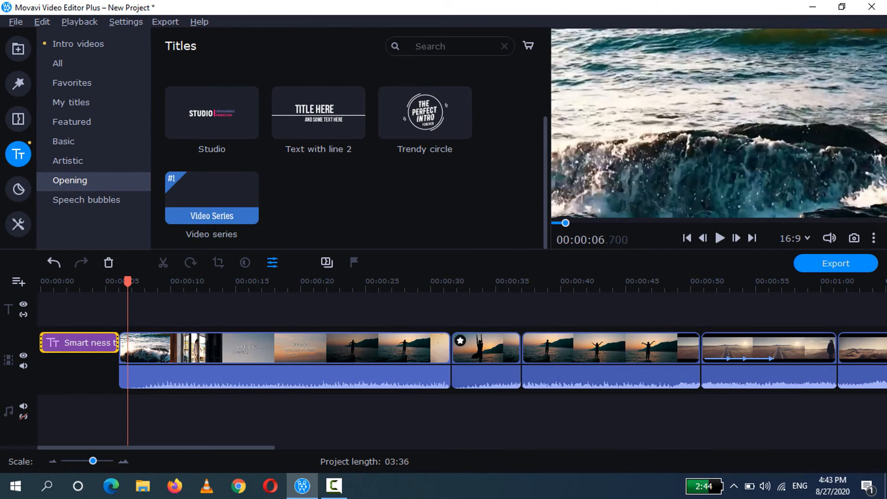
pyautogui.scroll(1, 319, 168)
pyautogui.scroll(-1, 319, 169)
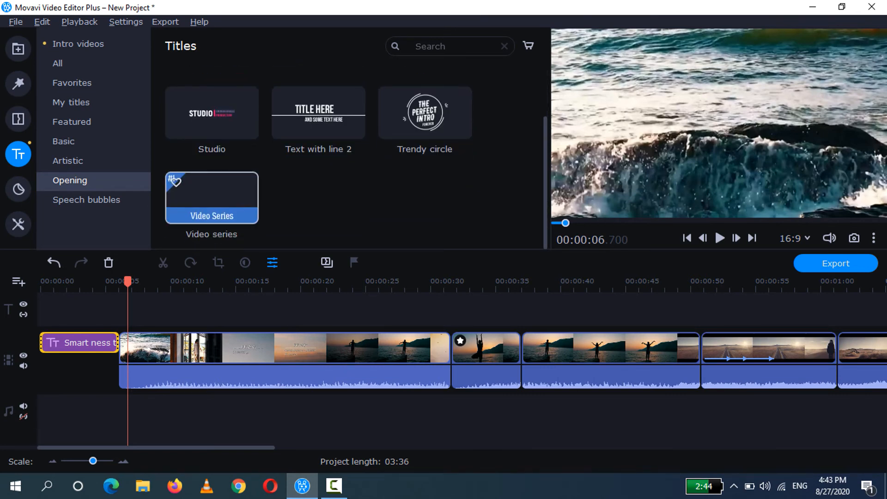
pyautogui.moveTo(212, 197); pyautogui.dragTo(139, 310)
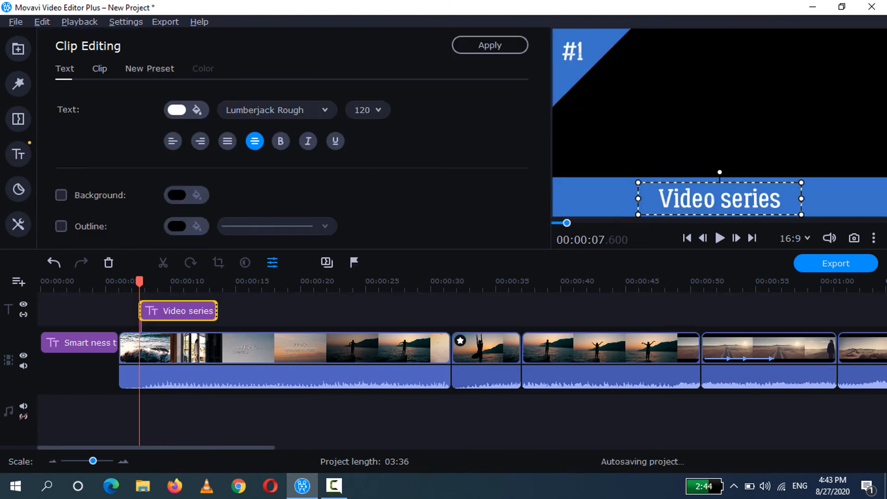
# - Change the number in the Video series title's corner to "#2"
pyautogui.click(168, 282)
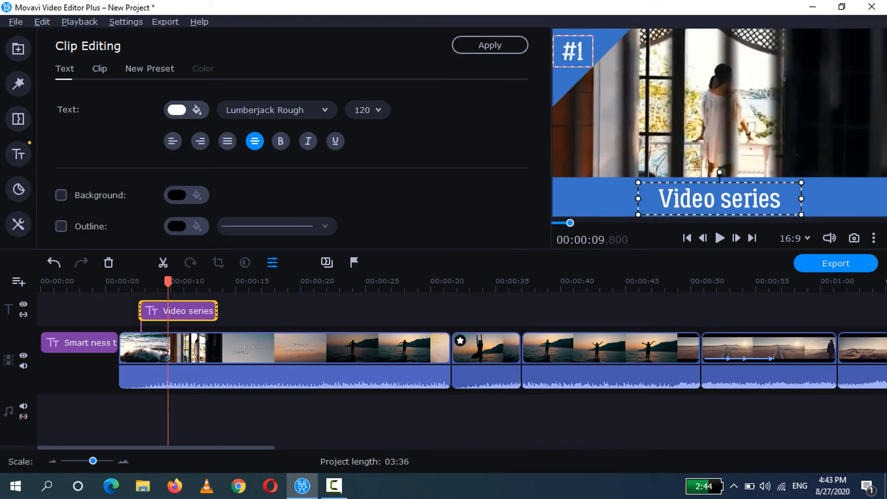
pyautogui.doubleClick(579, 52)
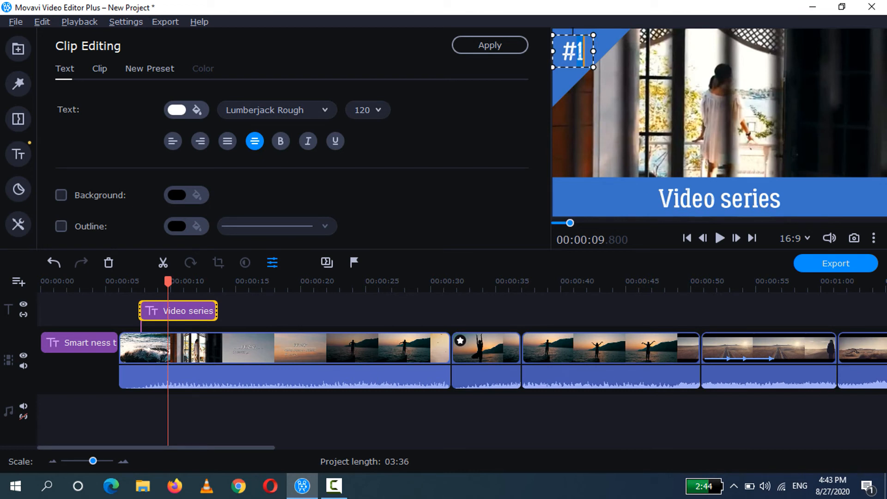
pyautogui.press('BackSpace')
pyautogui.write('2')
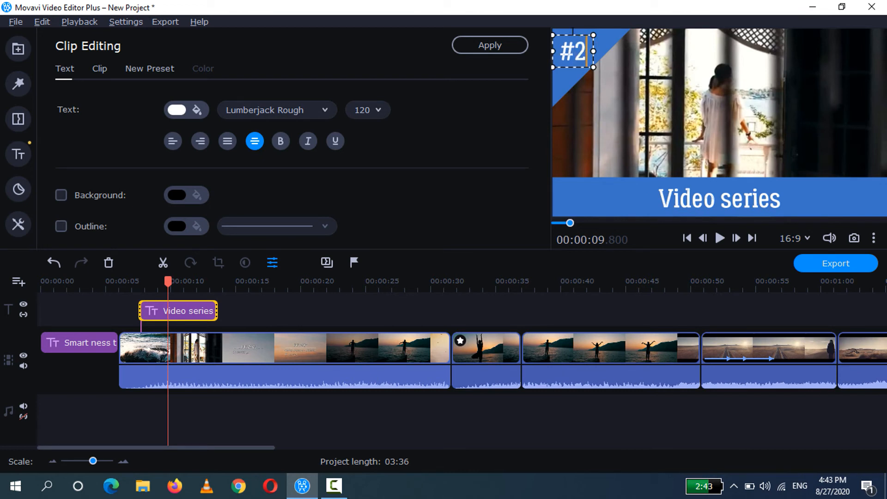
# - Replace the "Video series" text in the title's lower banner with "Sm"
pyautogui.click(740, 201)
pyautogui.hotkey('ctrl', 'a')
pyautogui.press('BackSpace')
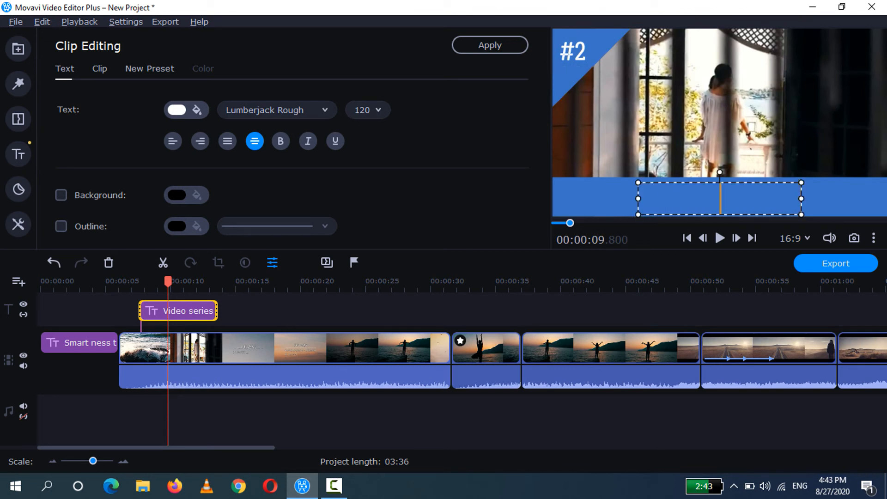
pyautogui.write('Sma')
pyautogui.press('BackSpace')
pyautogui.click(852, 199)
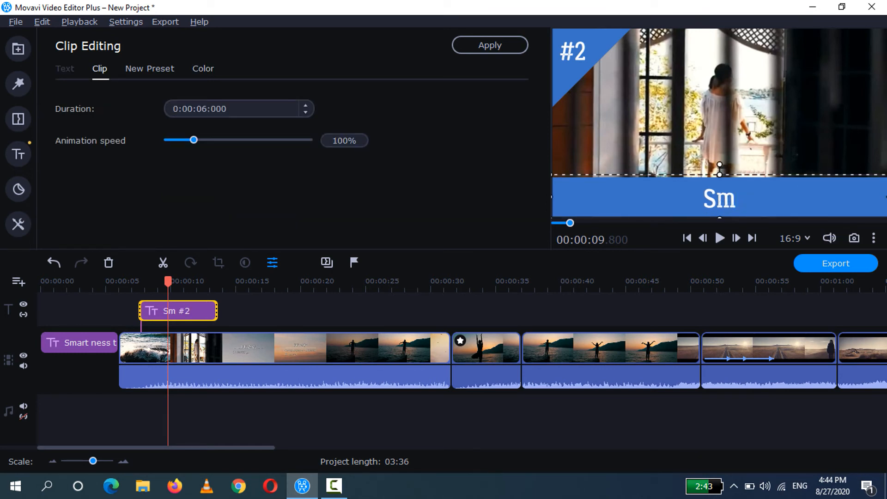
# - Set the decoration colour of the banner behind "Sm" to dark grey (#2d2d2d)
pyautogui.click(203, 69)
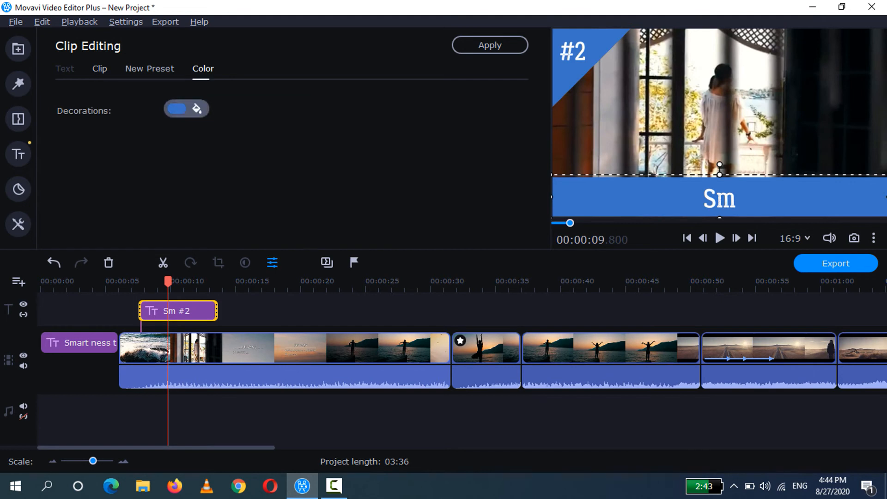
pyautogui.click(186, 109)
pyautogui.click(296, 169)
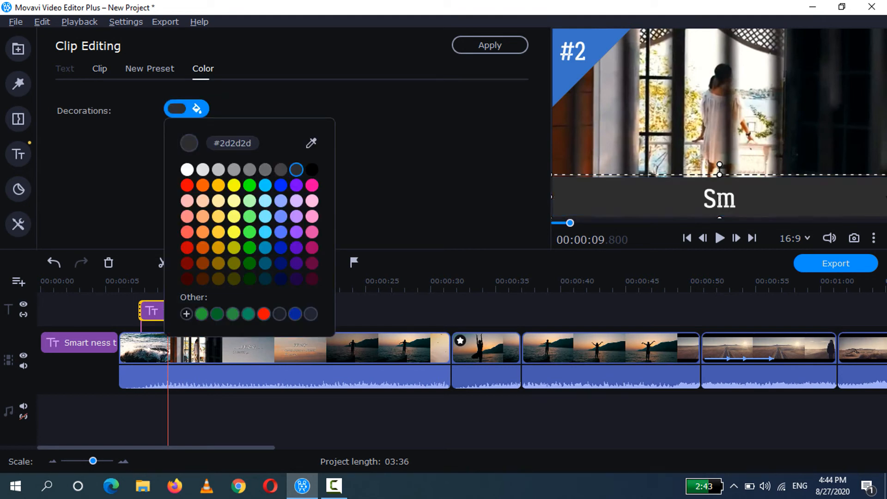
# - Set the decoration colour of the corner triangle behind "#2" to orange and return to the title on the timeline
pyautogui.click(573, 73)
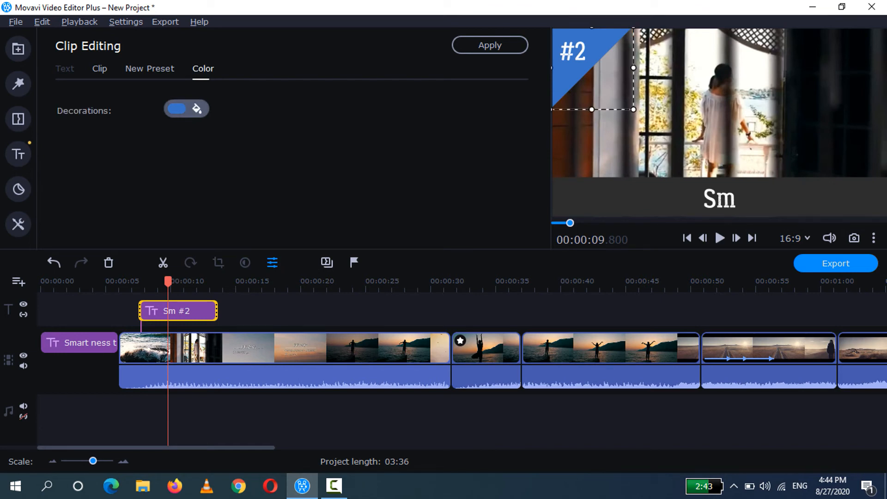
pyautogui.click(187, 108)
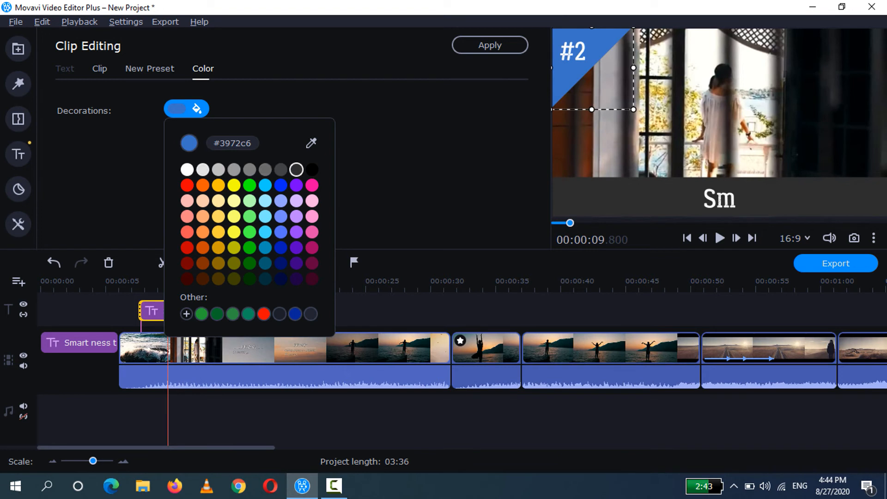
pyautogui.click(203, 185)
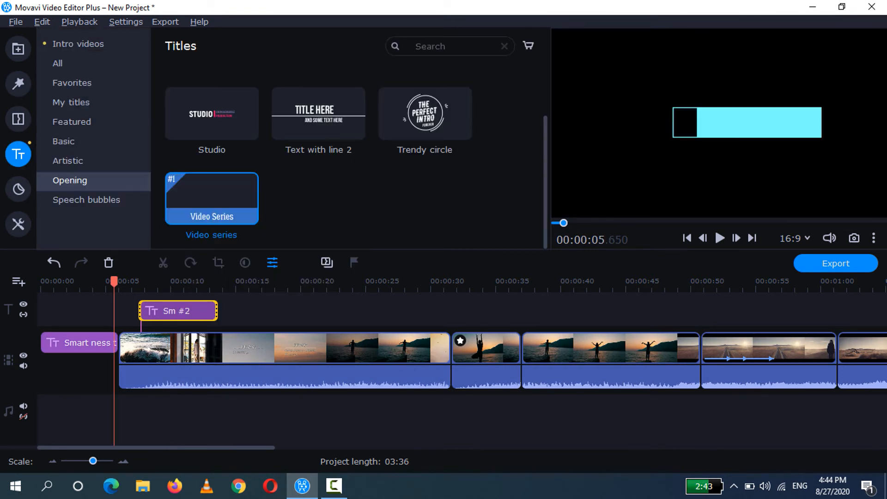
pyautogui.click(191, 282)
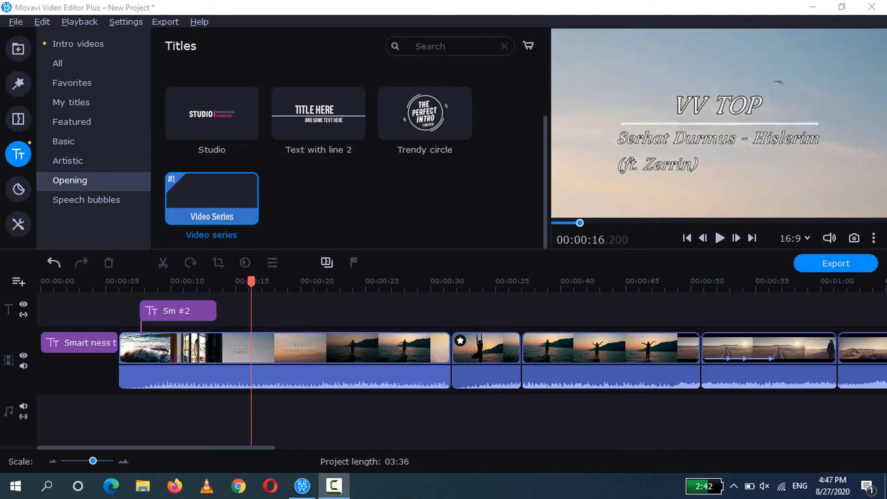
# - Import the video "green screen subscribe(360P)" from the Desktop into the media bin
pyautogui.click(18, 48)
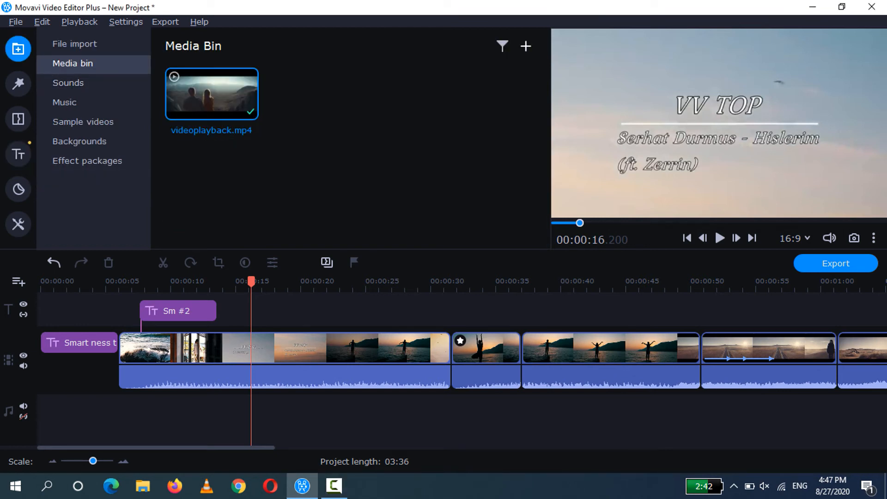
pyautogui.click(526, 45)
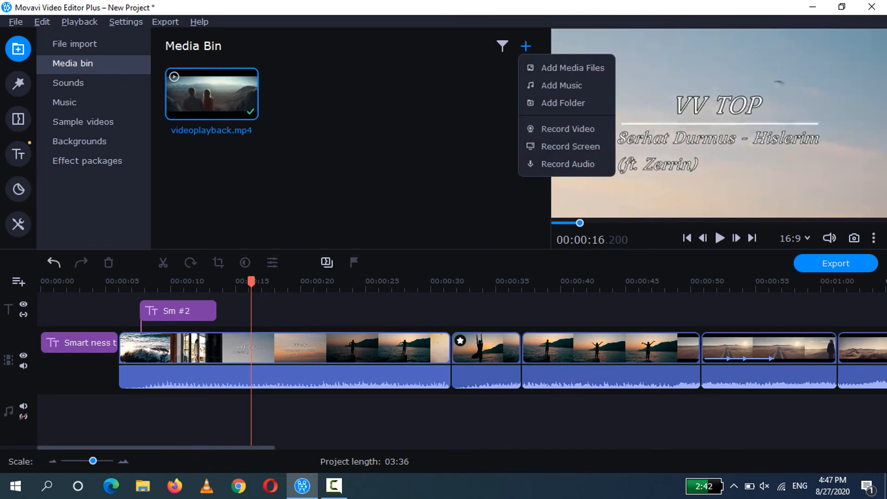
pyautogui.click(573, 67)
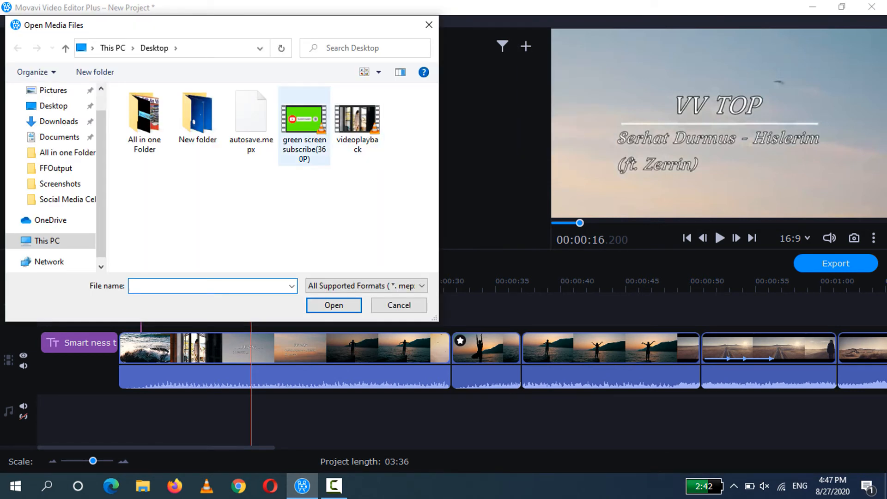
pyautogui.click(303, 127)
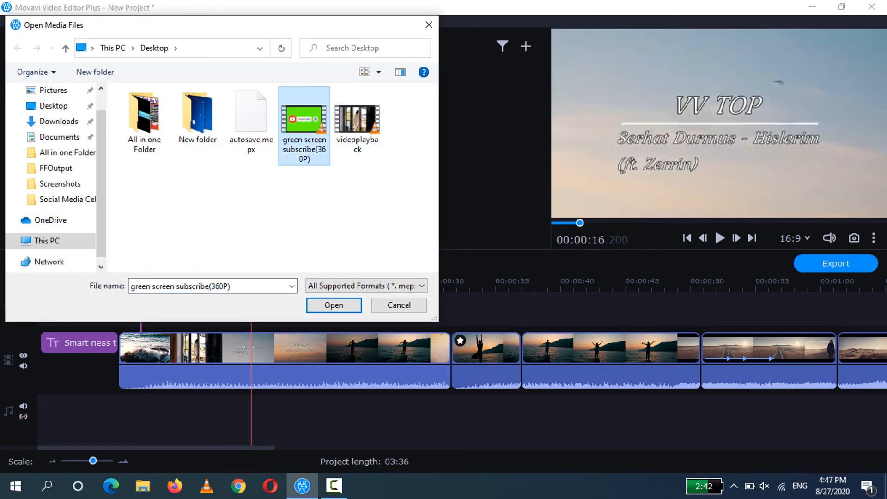
pyautogui.click(334, 305)
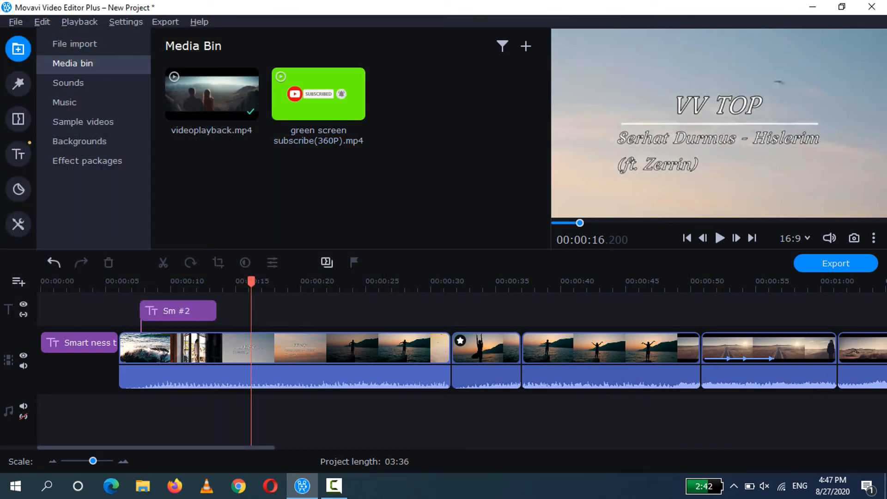
# - Place the green screen subscribe clip on an overlay track above the first video clip, starting at 00:00:06, and select it
pyautogui.moveTo(318, 95)
pyautogui.mouseDown()
pyautogui.moveTo(315, 194)
pyautogui.moveTo(116, 360)
pyautogui.mouseUp()
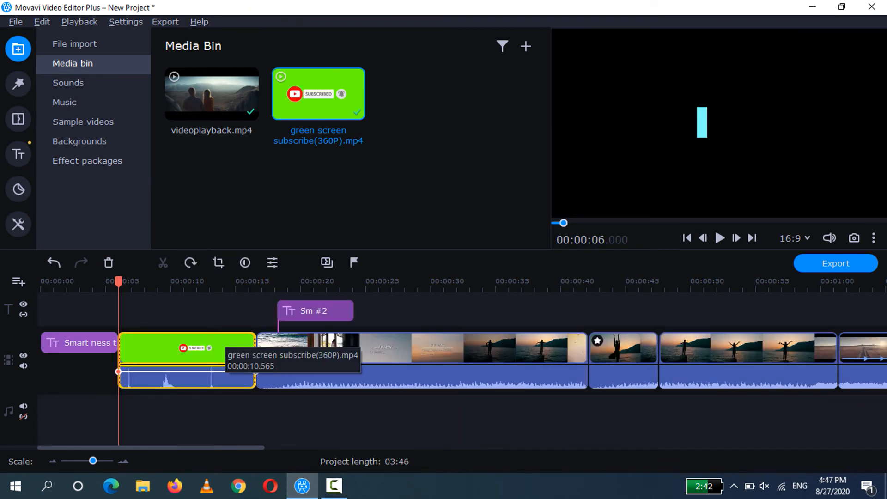
pyautogui.moveTo(217, 352); pyautogui.dragTo(218, 299)
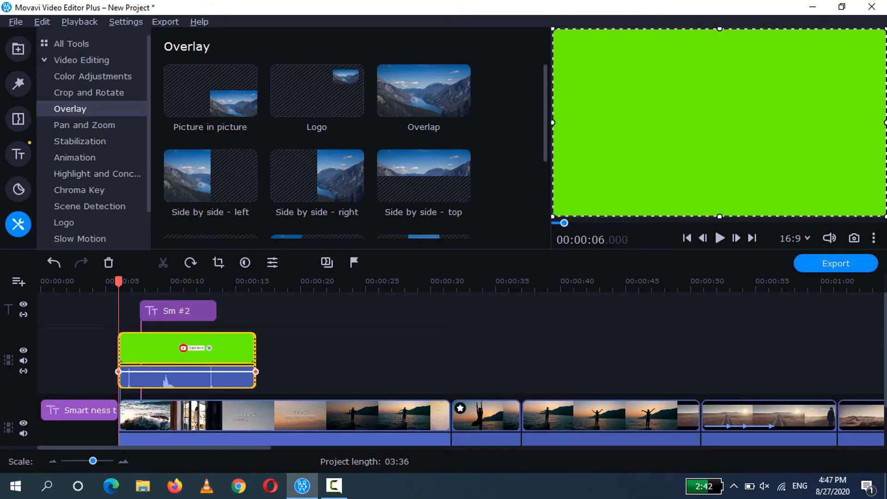
pyautogui.click(208, 352)
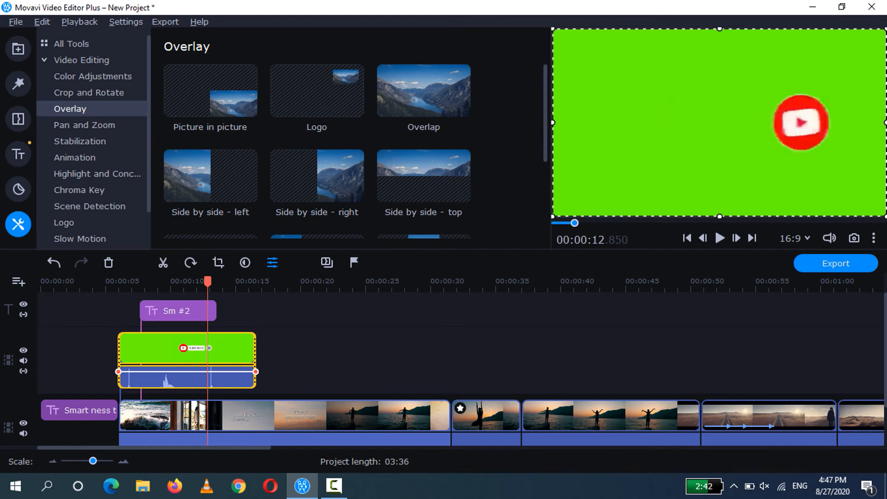
# - Apply Chroma Key to the green screen subscribe clip, picking its bright green background as the transparent colour
pyautogui.moveTo(208, 282); pyautogui.dragTo(186, 281)
pyautogui.click(214, 350)
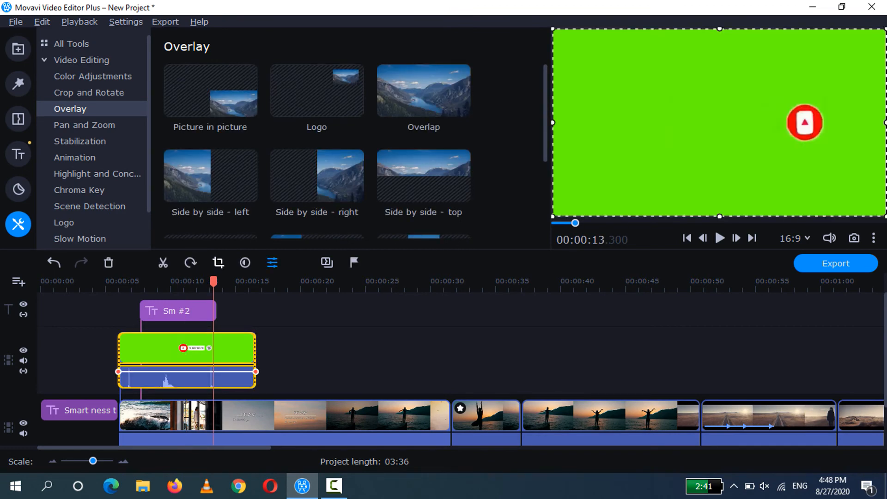
pyautogui.click(218, 262)
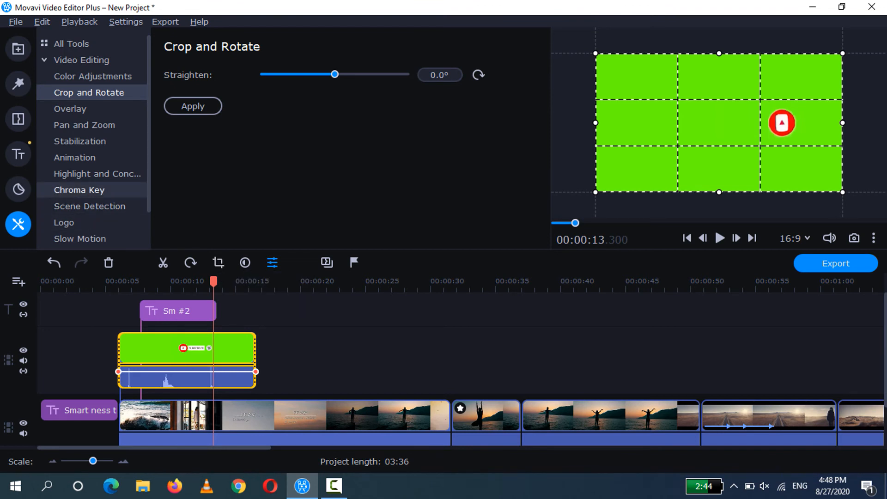
pyautogui.click(79, 190)
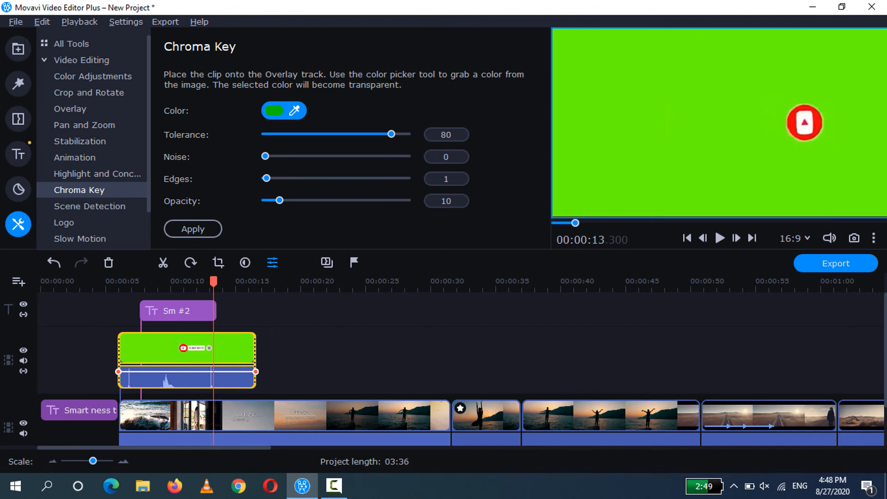
pyautogui.click(671, 121)
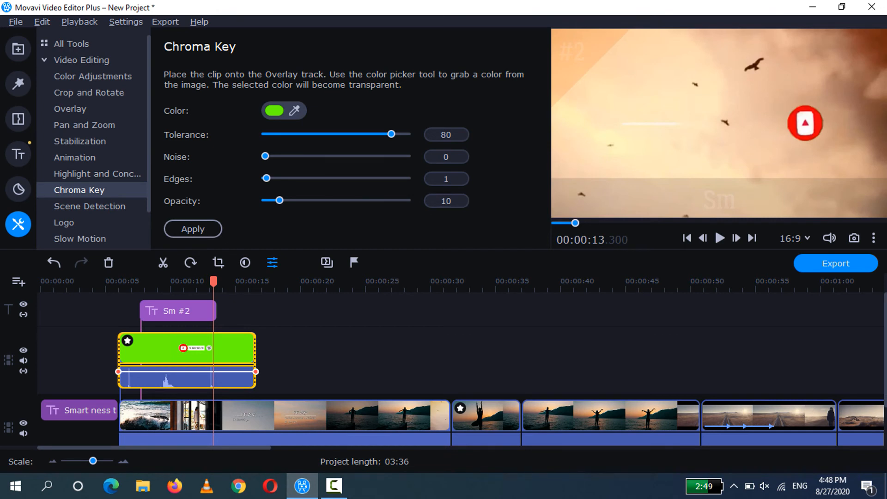
# - Set the chroma key opacity to 99 and tolerance to 90, and play the result from 00:00:05.500
pyautogui.moveTo(279, 200); pyautogui.dragTo(406, 200)
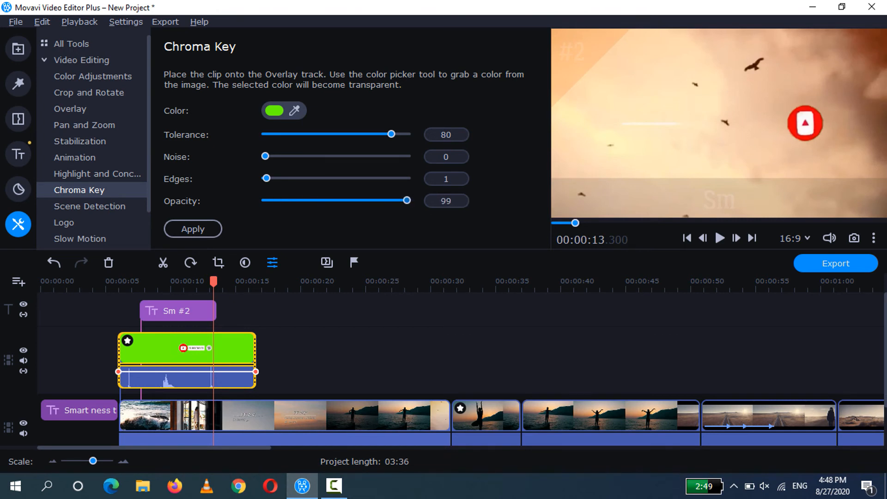
pyautogui.moveTo(392, 134); pyautogui.dragTo(406, 134)
pyautogui.click(112, 282)
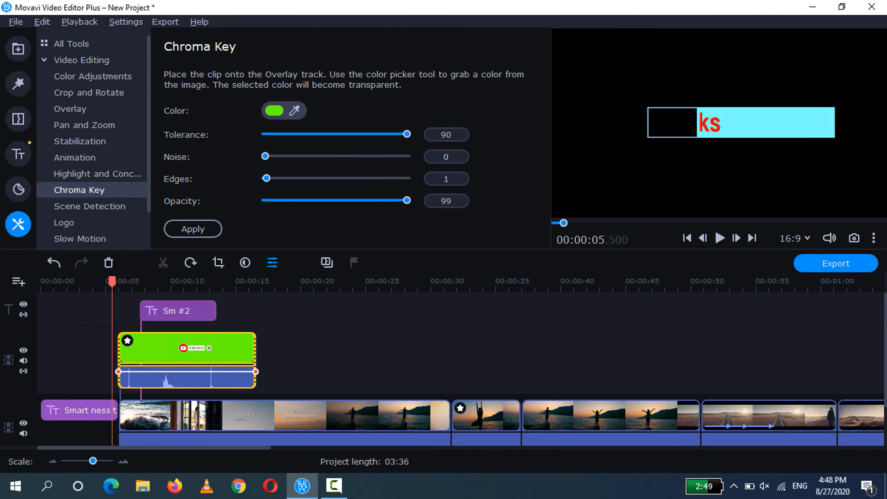
pyautogui.click(719, 238)
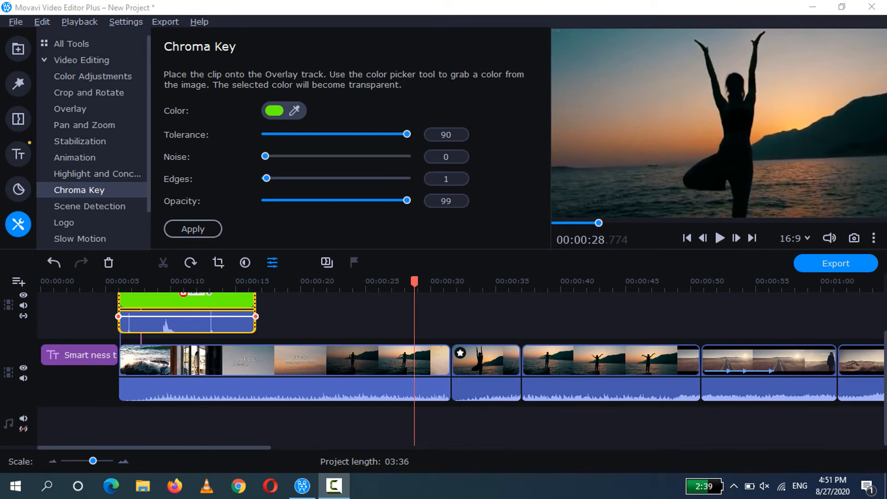
# - Detach the audio of the first video clip onto the separate audio track
pyautogui.click(384, 391)
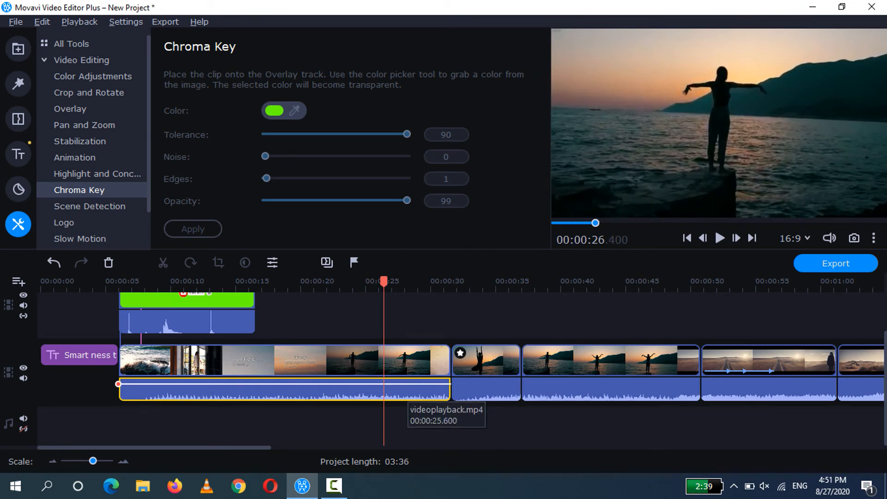
pyautogui.moveTo(400, 391); pyautogui.dragTo(400, 444)
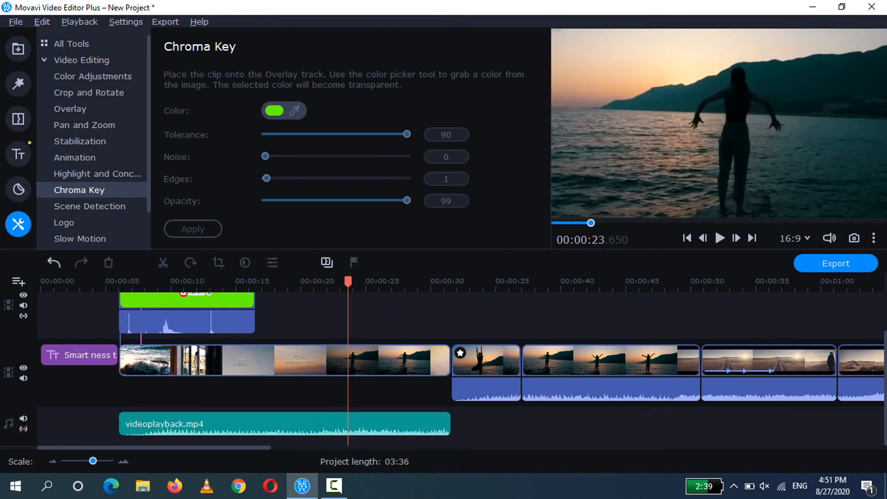
# - Delete the detached audio clip from the audio track and undo the deletion
pyautogui.click(358, 425)
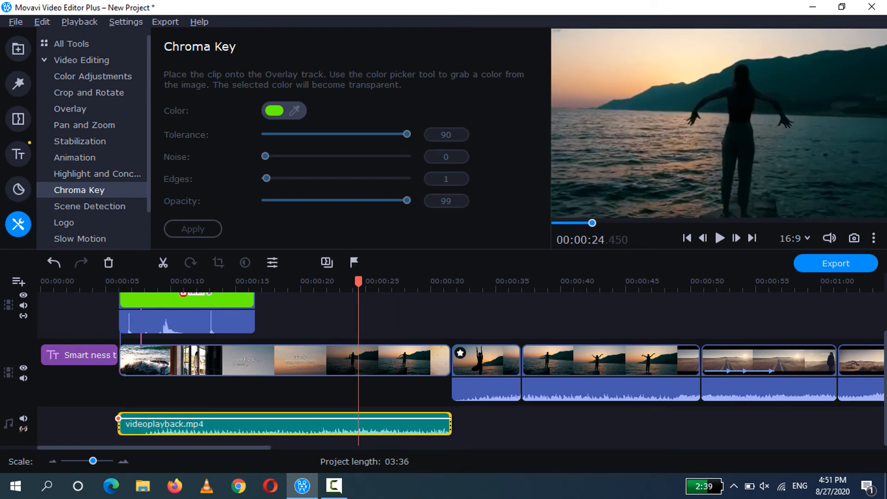
pyautogui.press('Delete')
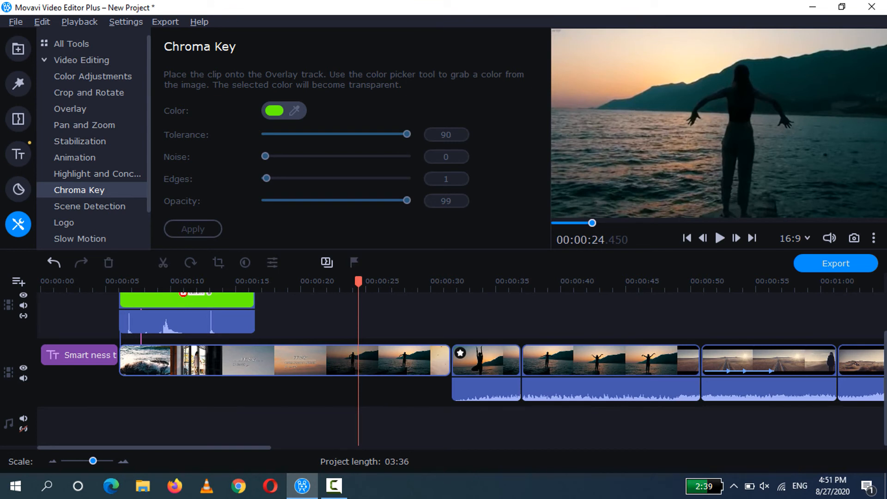
pyautogui.hotkey('ctrl', 'z')
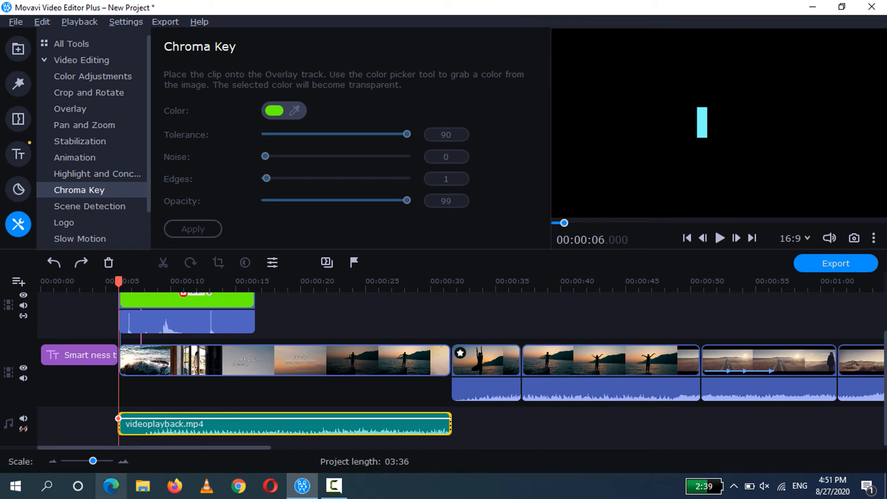
pyautogui.press('Escape')
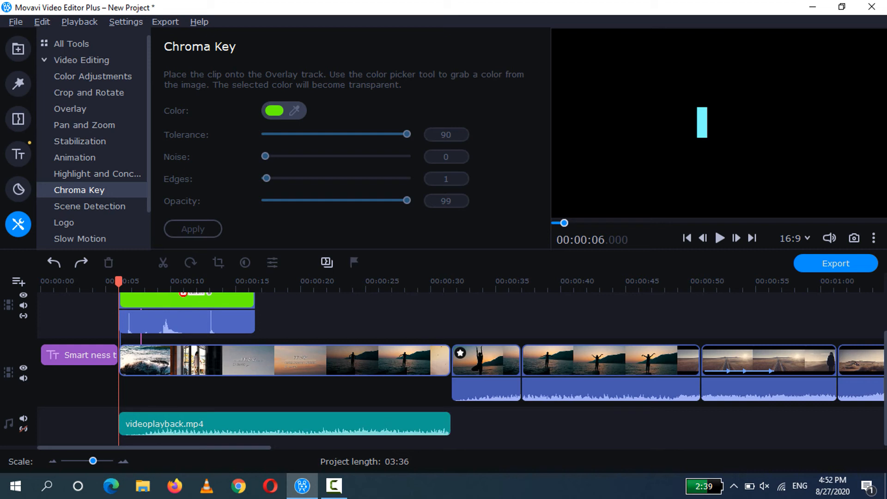
# - Shift the detached audio clip later on the audio track so it starts at about 00:00:06.975
pyautogui.moveTo(92, 460); pyautogui.dragTo(80, 448)
pyautogui.moveTo(102, 461)
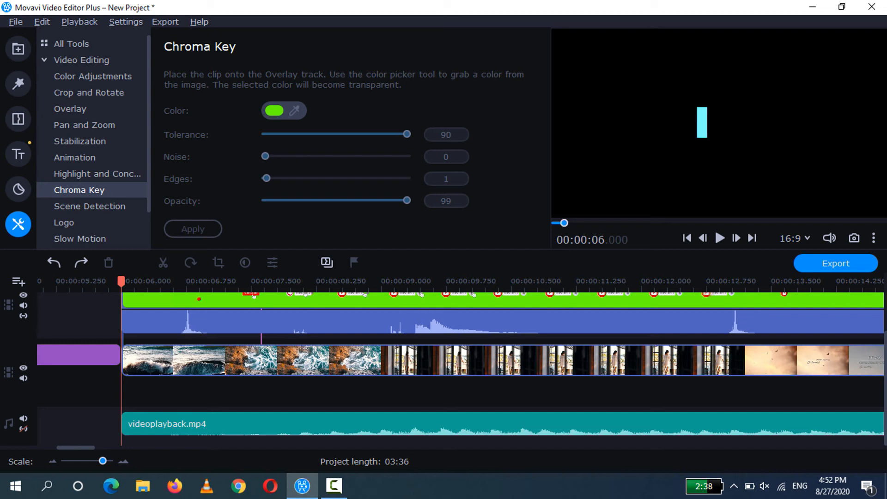
pyautogui.moveTo(138, 427); pyautogui.dragTo(223, 427)
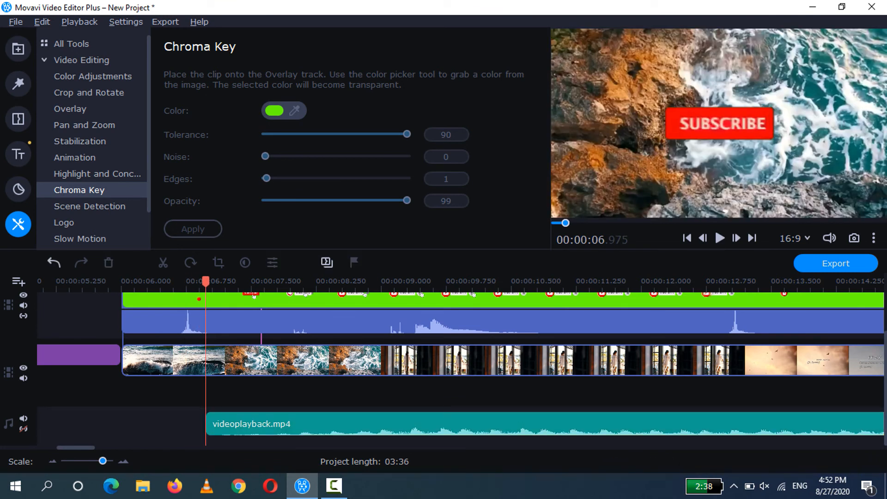
pyautogui.click(215, 428)
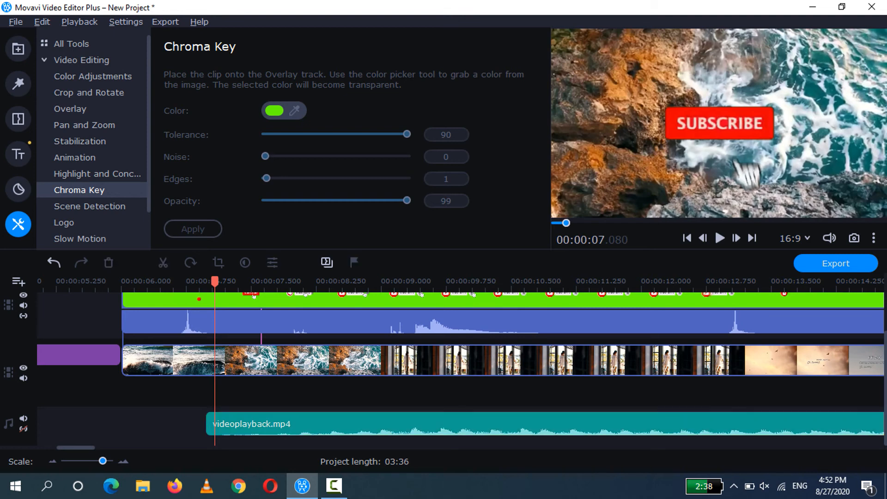
# - Raise the volume of the detached audio clip to 400% in its clip properties
pyautogui.click(408, 427)
pyautogui.click(402, 426)
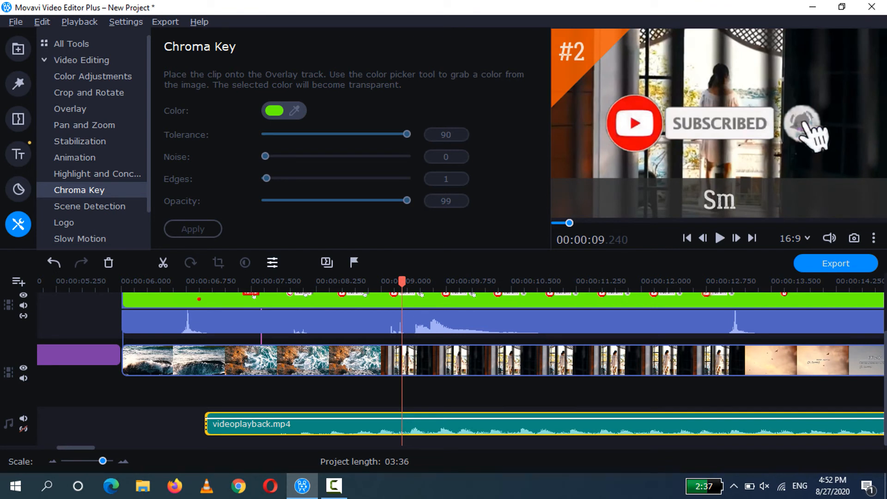
pyautogui.click(272, 263)
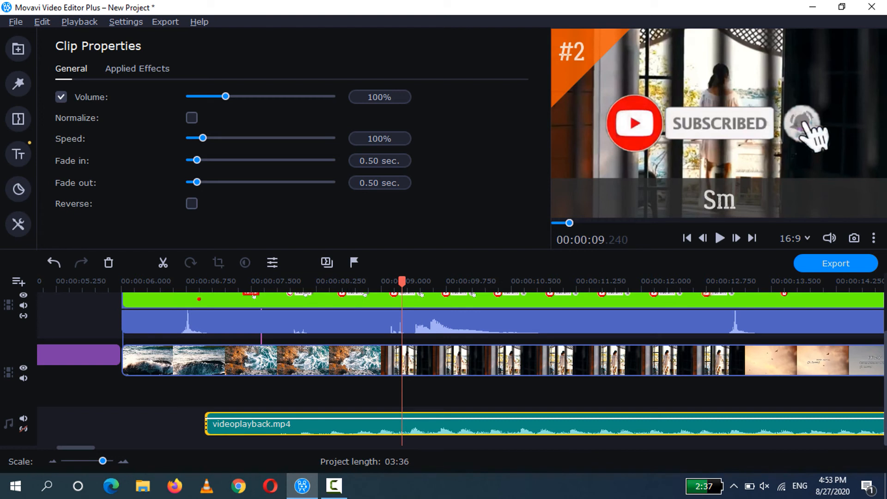
pyautogui.moveTo(225, 97)
pyautogui.moveTo(226, 97); pyautogui.dragTo(331, 97)
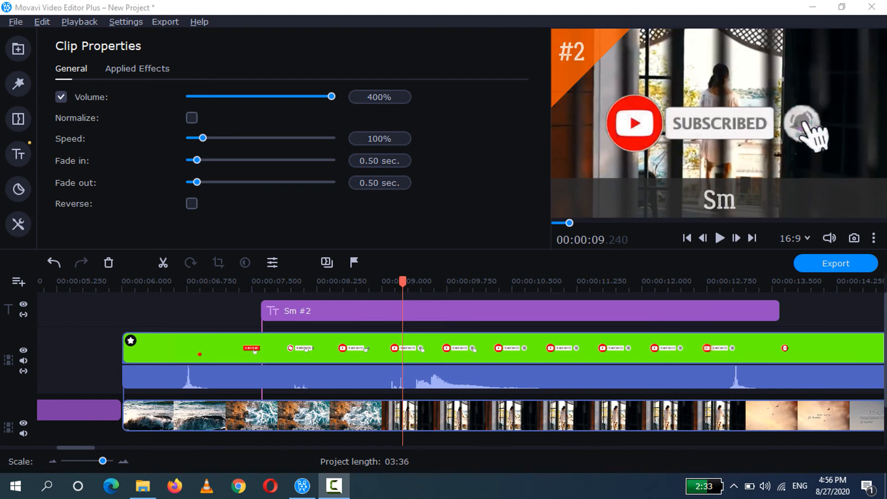
# - Import the image "facebook_logos_PNG19757" from the Desktop into the media bin
pyautogui.click(18, 49)
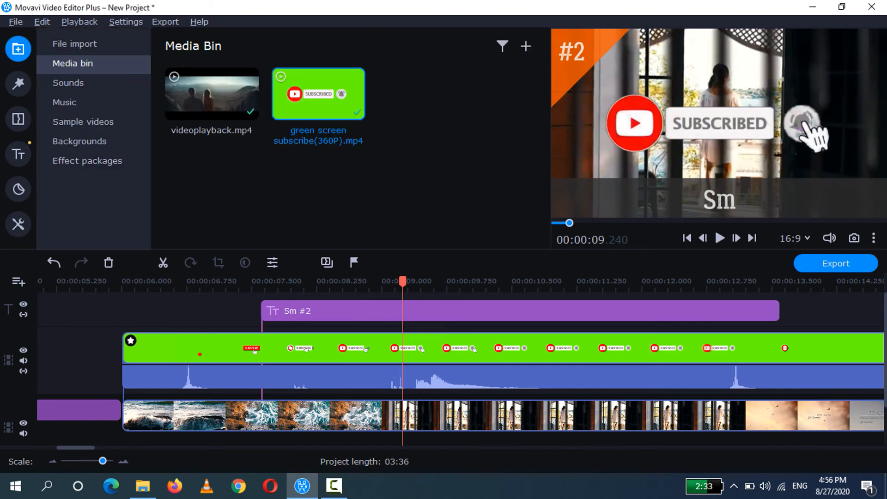
pyautogui.click(526, 47)
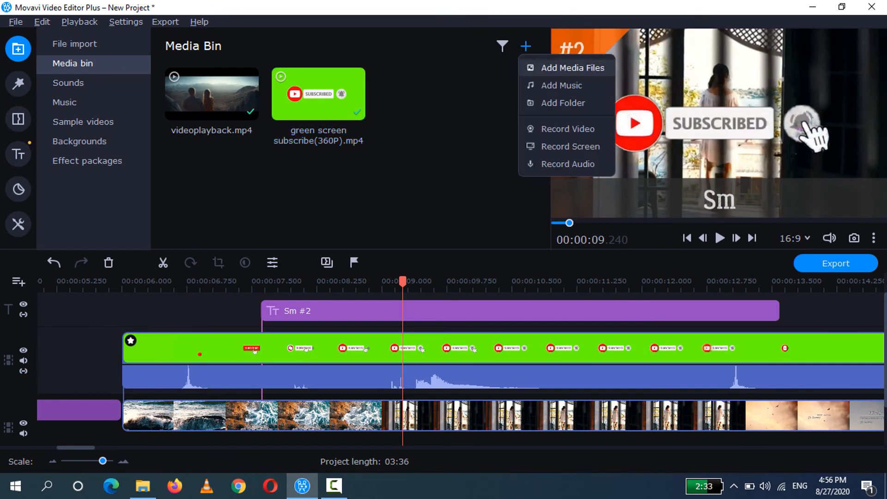
pyautogui.click(574, 65)
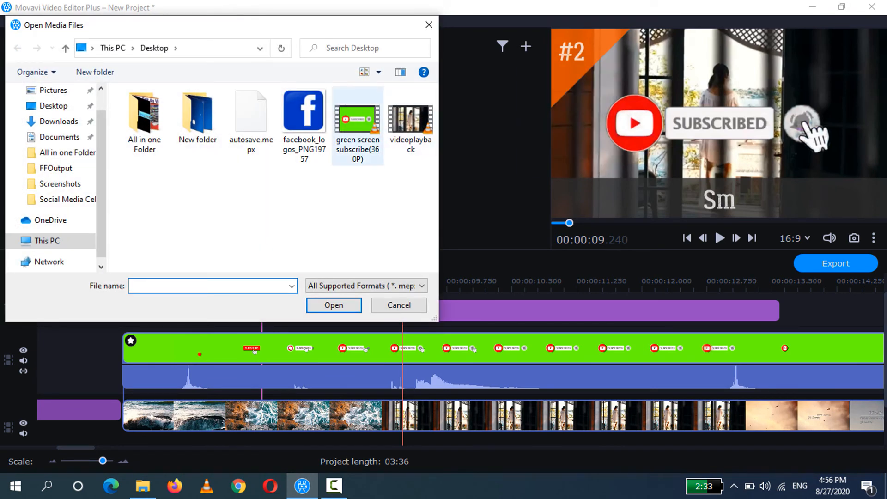
pyautogui.click(303, 113)
pyautogui.click(333, 305)
# - Place the Facebook logo on an overlay track above the green screen clip, starting at about 00:00:06.3
pyautogui.click(393, 185)
pyautogui.moveTo(425, 95); pyautogui.dragTo(157, 368)
pyautogui.moveTo(241, 372); pyautogui.dragTo(232, 329)
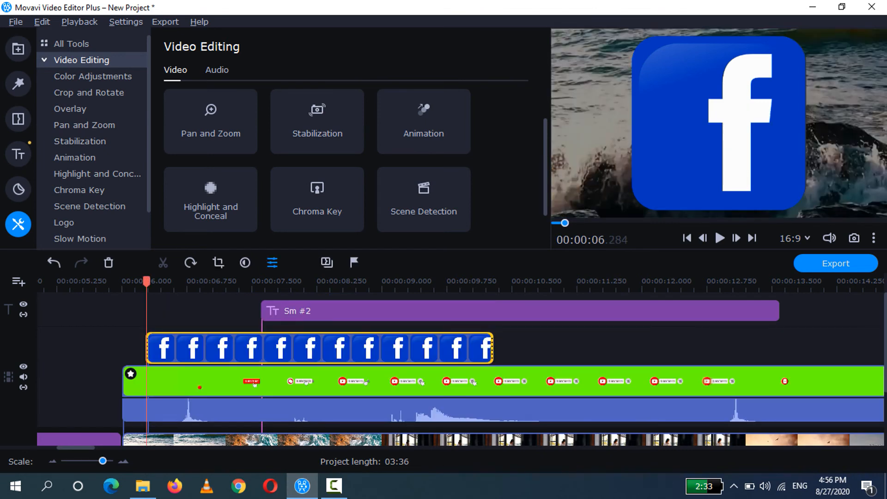
# - Play back the section with the Facebook logo to check how it covers the video and title
pyautogui.click(208, 315)
pyautogui.moveTo(146, 281); pyautogui.dragTo(241, 282)
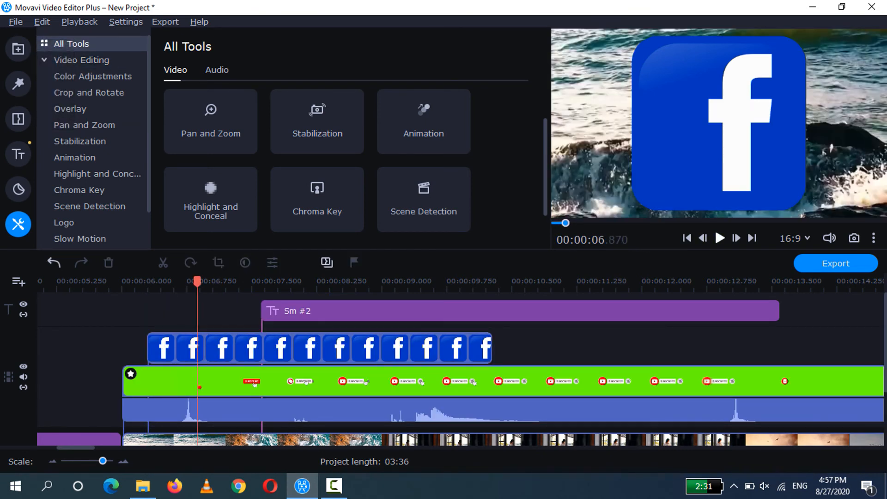
pyautogui.press('space')
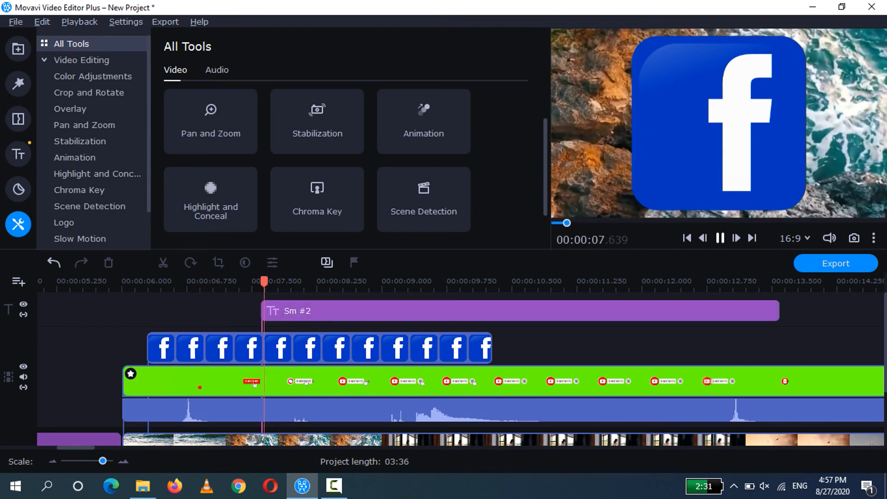
pyautogui.click(721, 239)
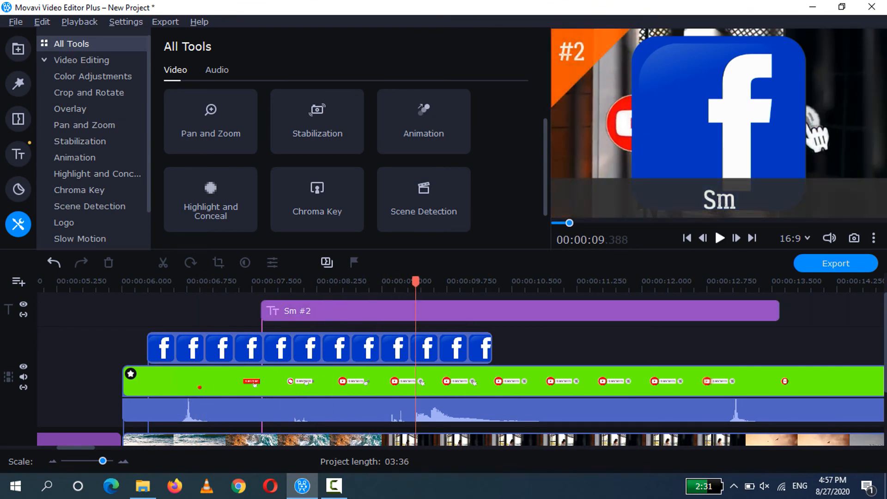
pyautogui.doubleClick(520, 311)
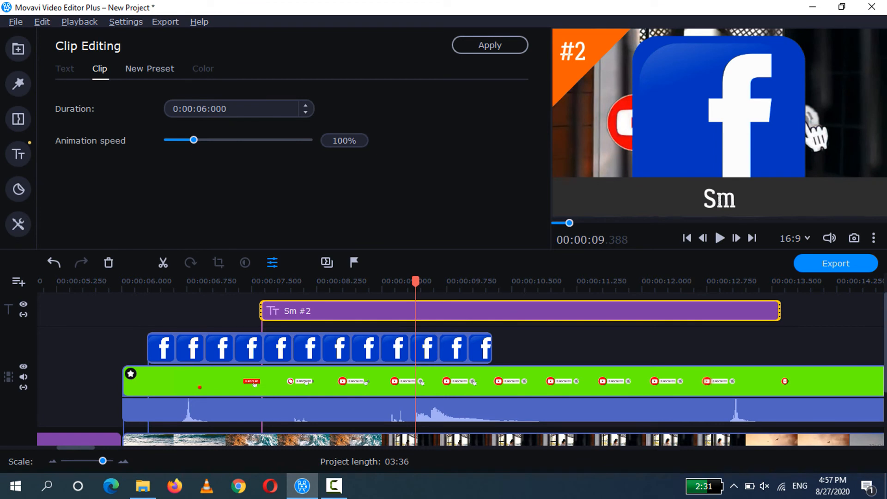
pyautogui.click(521, 311)
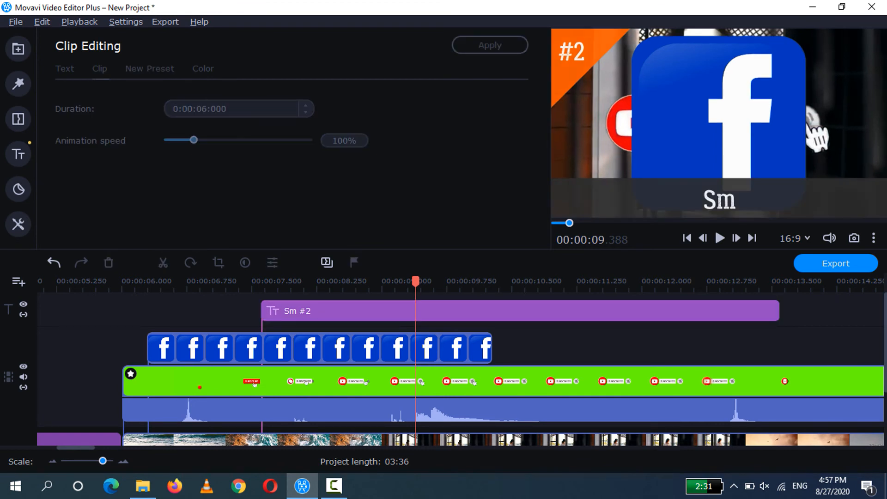
# - Shrink the Facebook logo overlay to a small picture-in-picture icon in the upper-right corner of the video frame
pyautogui.click(239, 348)
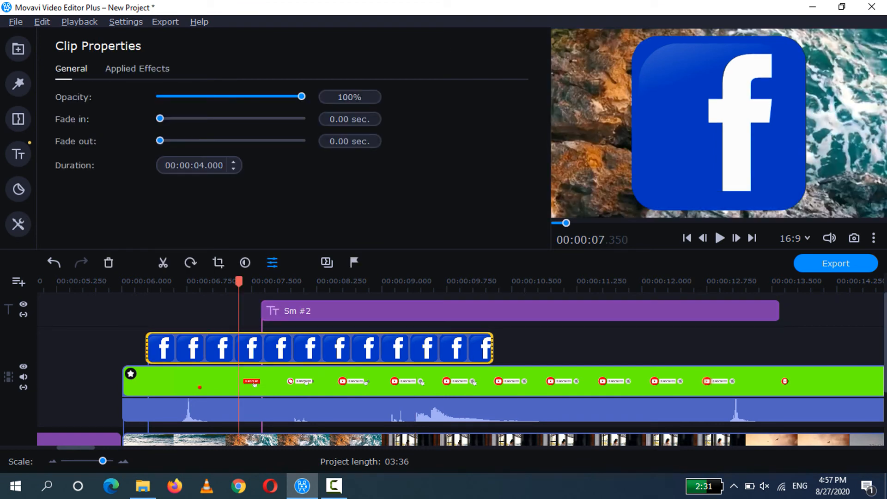
pyautogui.click(218, 263)
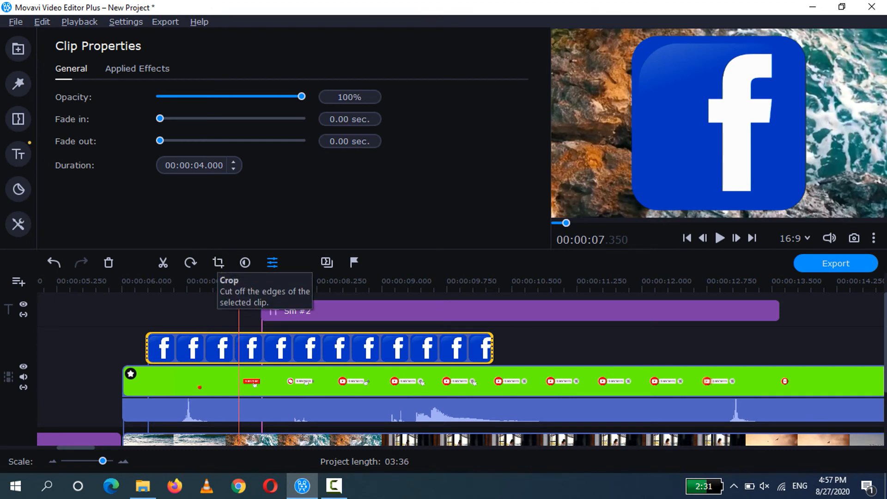
pyautogui.click(223, 349)
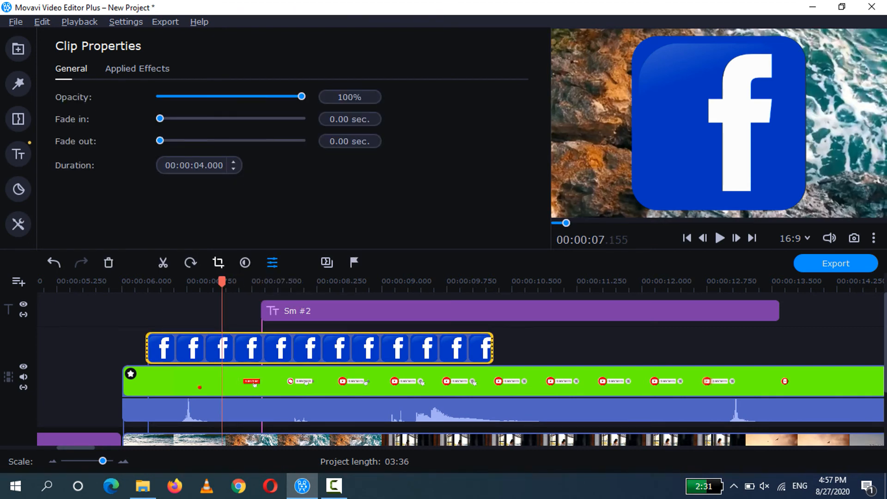
pyautogui.click(218, 262)
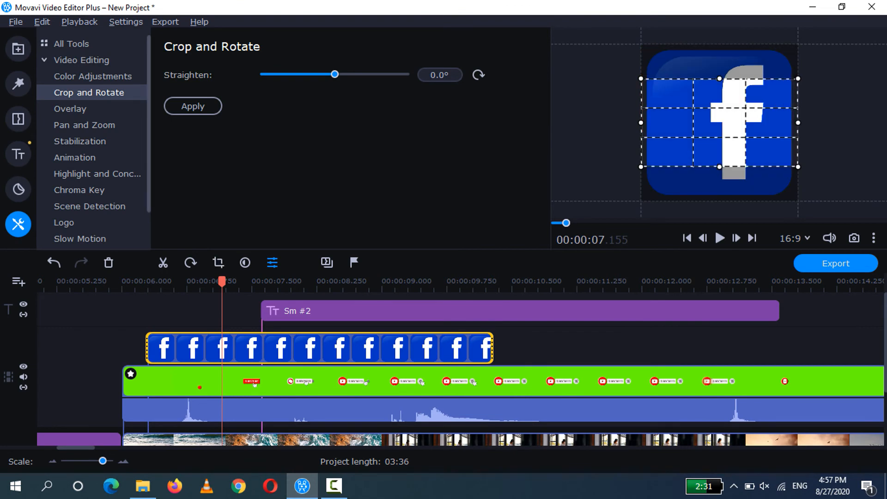
pyautogui.click(70, 109)
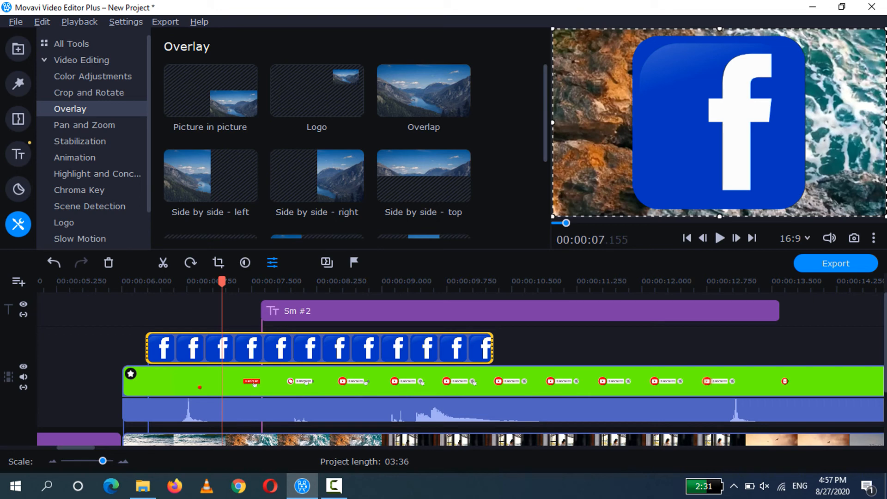
pyautogui.moveTo(554, 217); pyautogui.dragTo(873, 43)
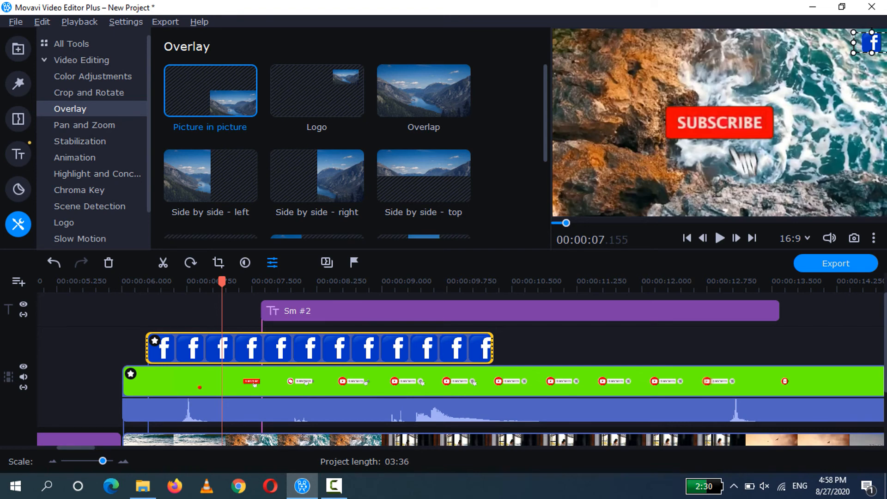
pyautogui.click(601, 348)
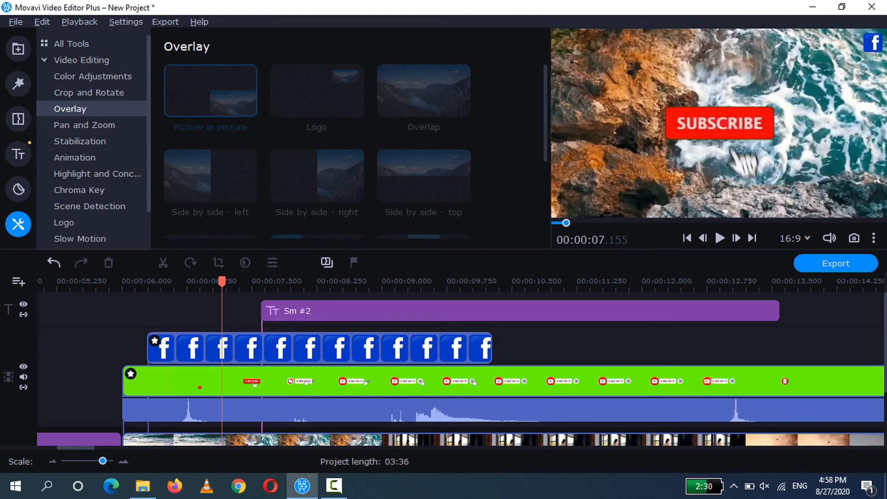
# - Try the Zoom in preset from the easy animations on the Facebook logo clip at about 00:00:06.840
pyautogui.click(195, 348)
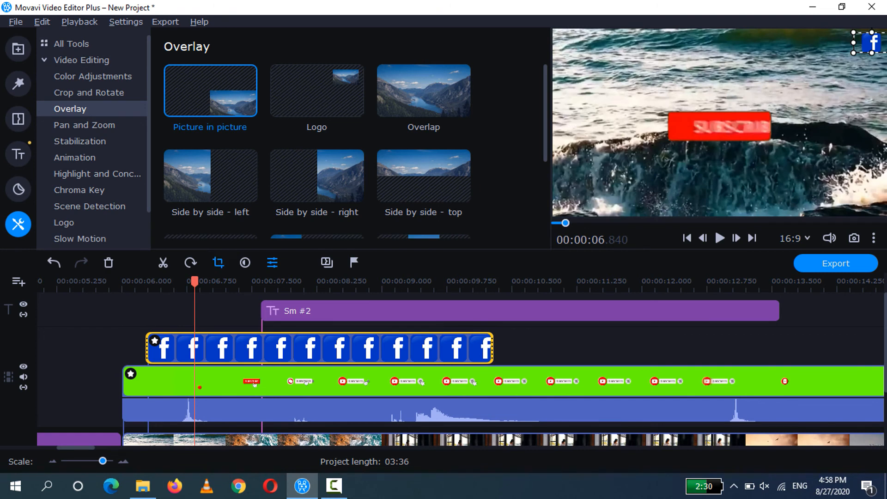
pyautogui.click(218, 263)
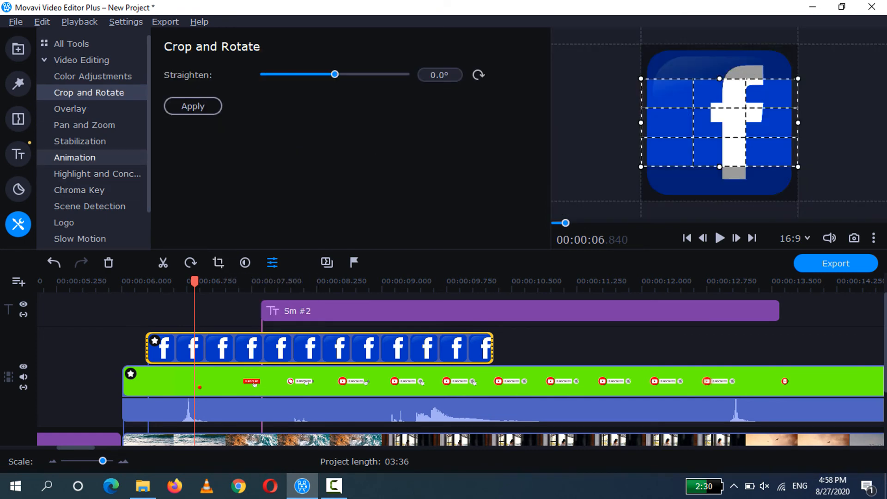
pyautogui.click(74, 157)
pyautogui.click(424, 121)
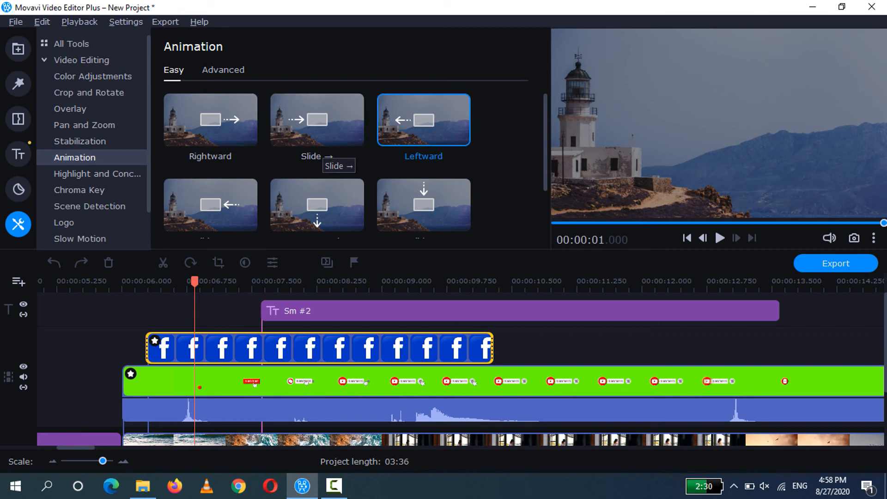
pyautogui.scroll(-1, 419, 139)
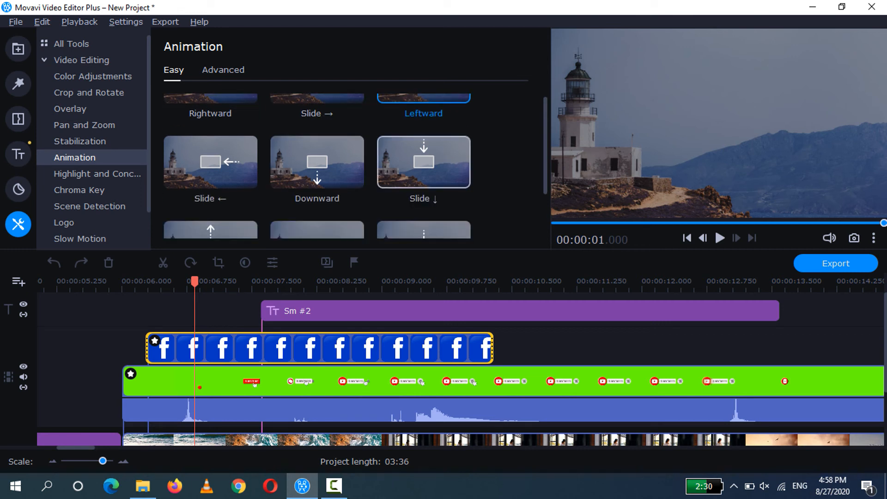
pyautogui.scroll(-3, 424, 141)
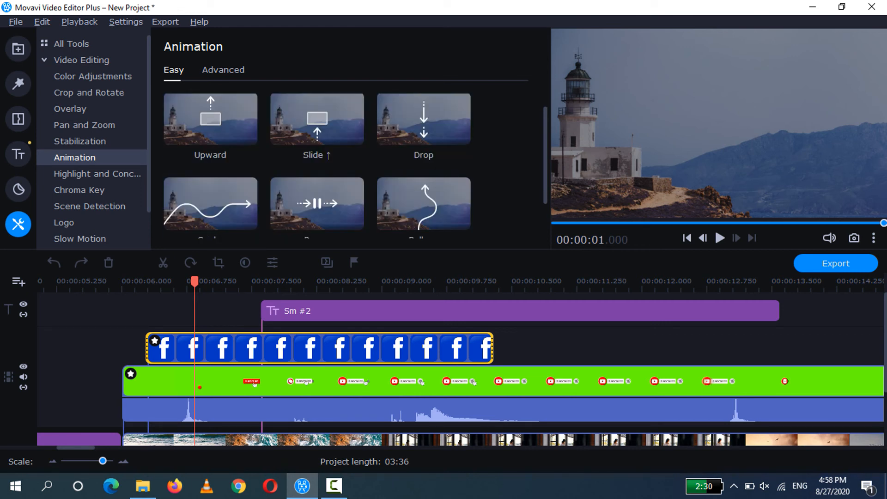
pyautogui.scroll(-2, 318, 162)
pyautogui.scroll(-4, 318, 162)
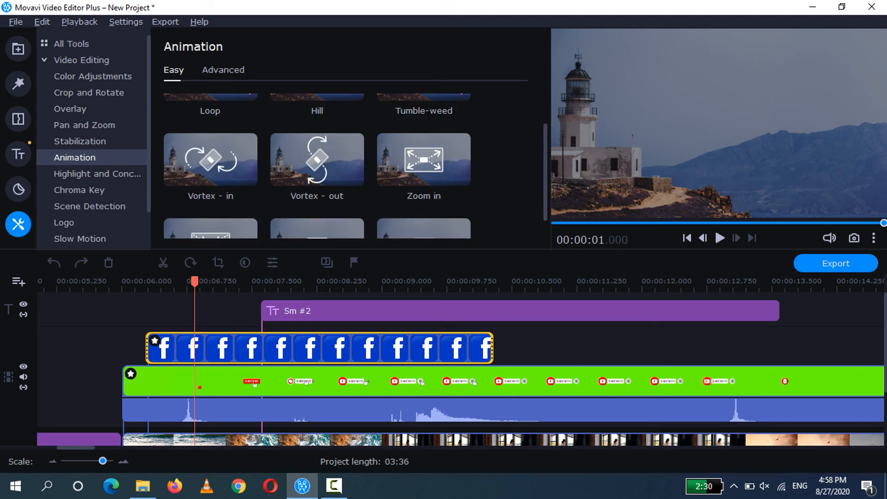
pyautogui.click(424, 160)
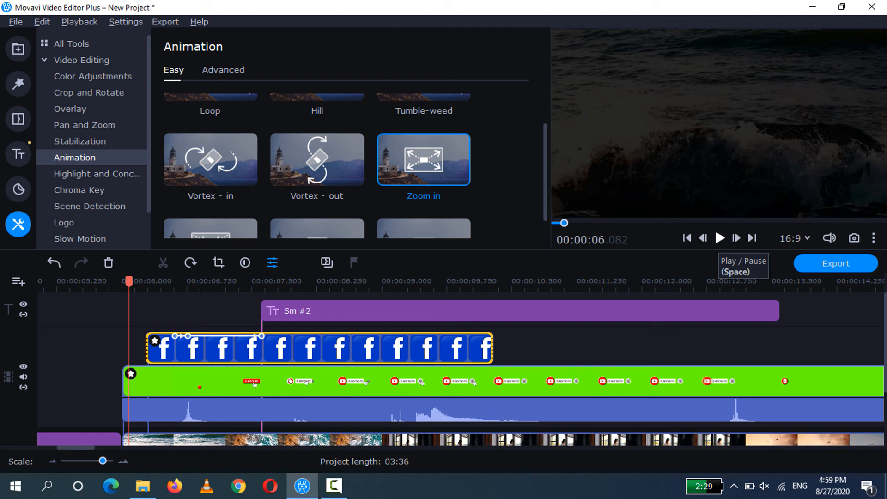
# - Play back from about 00:00:05.947 to check the zoom animation on the Facebook logo
pyautogui.click(118, 414)
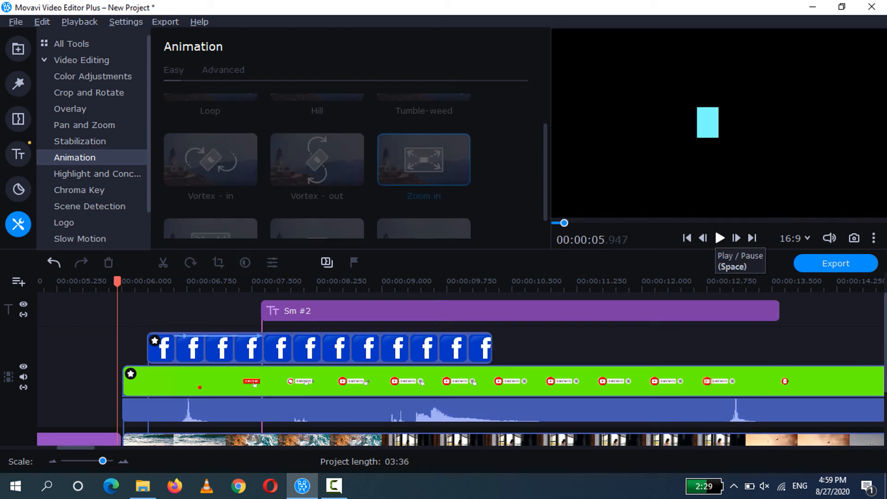
pyautogui.click(720, 238)
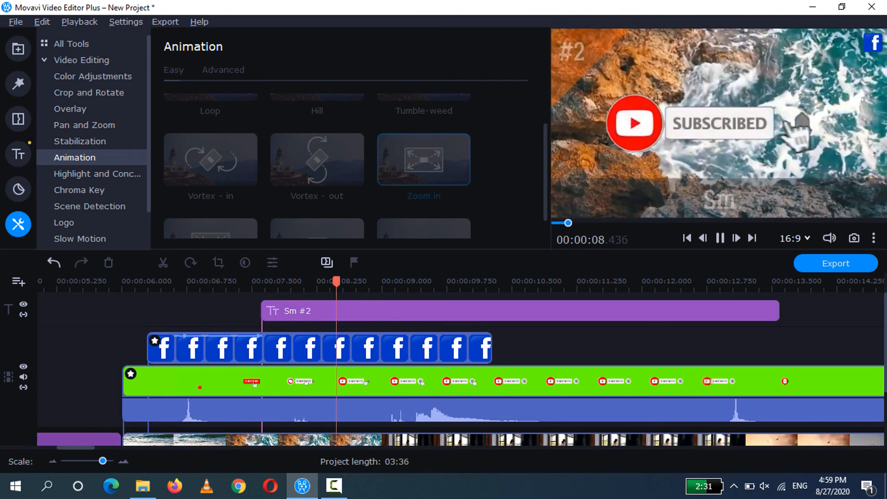
pyautogui.press('space')
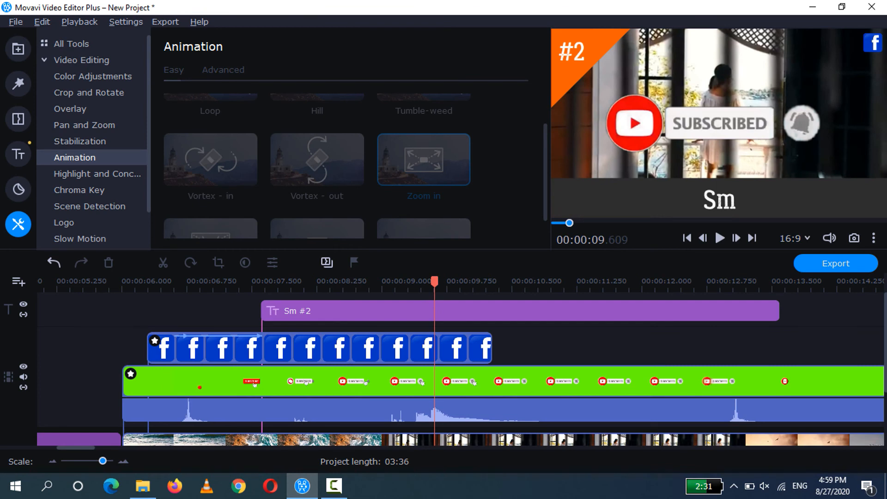
# - Add an advanced keyframe animation to the Facebook logo clip, starting at 00:00:06.787
pyautogui.click(274, 348)
pyautogui.scroll(-1, 317, 175)
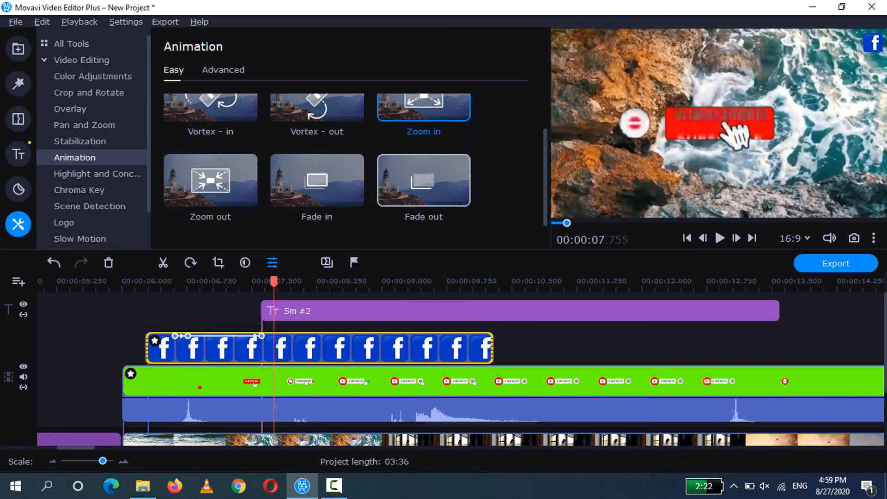
pyautogui.scroll(-1, 317, 175)
pyautogui.scroll(-1, 317, 180)
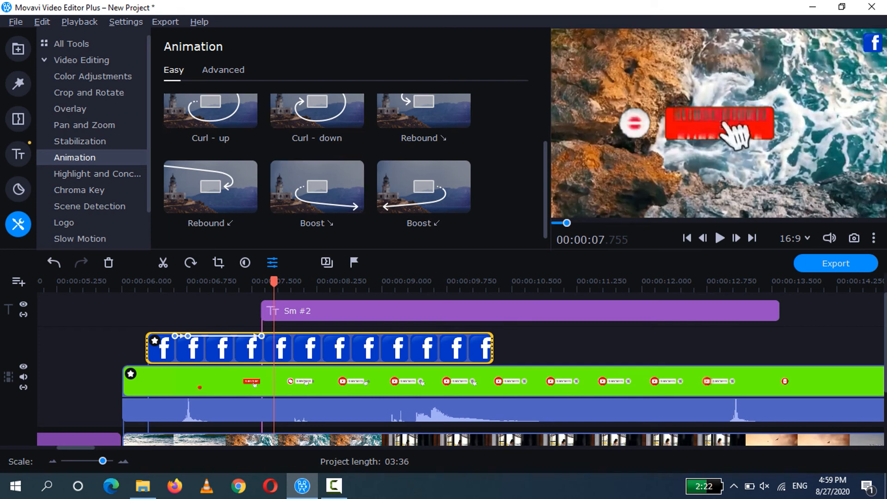
pyautogui.click(223, 70)
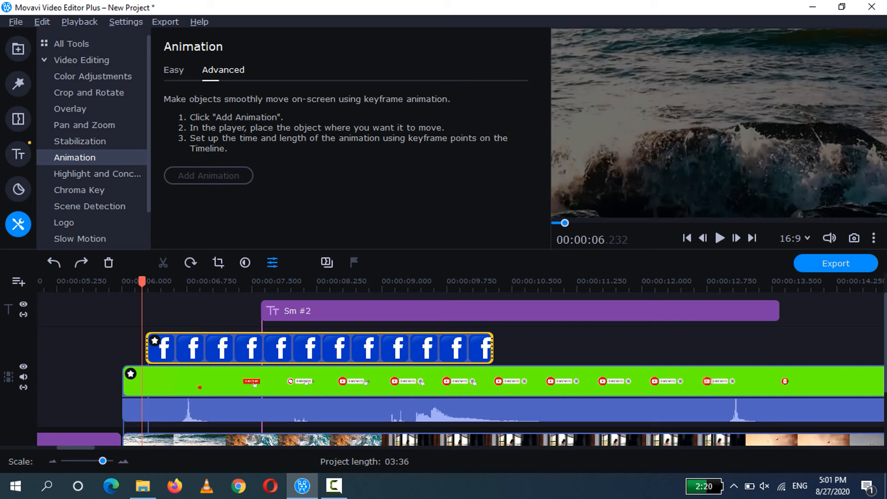
pyautogui.click(190, 348)
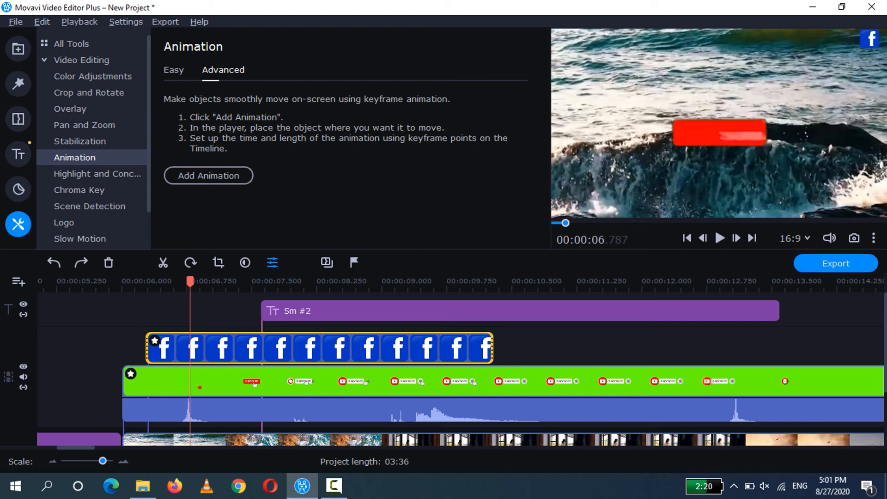
pyautogui.click(209, 176)
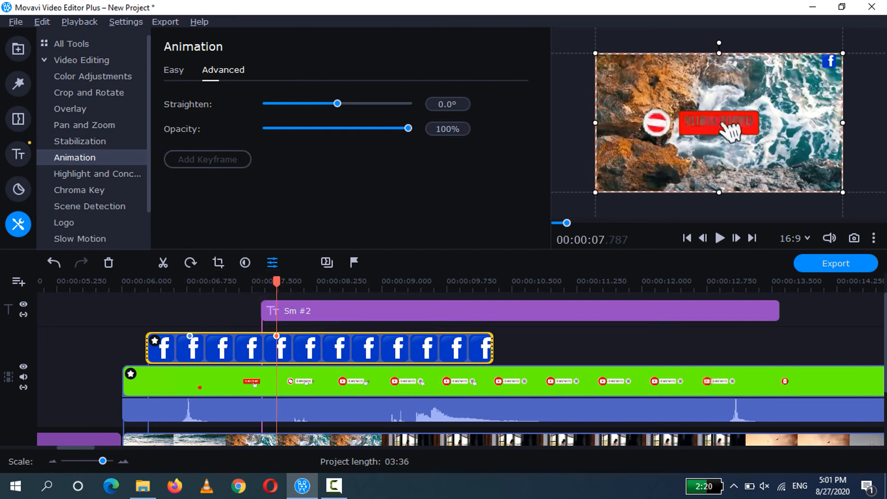
# - Edit the animation's first keyframe so that the Facebook logo starts higher, above the top edge of the video frame
pyautogui.click(200, 355)
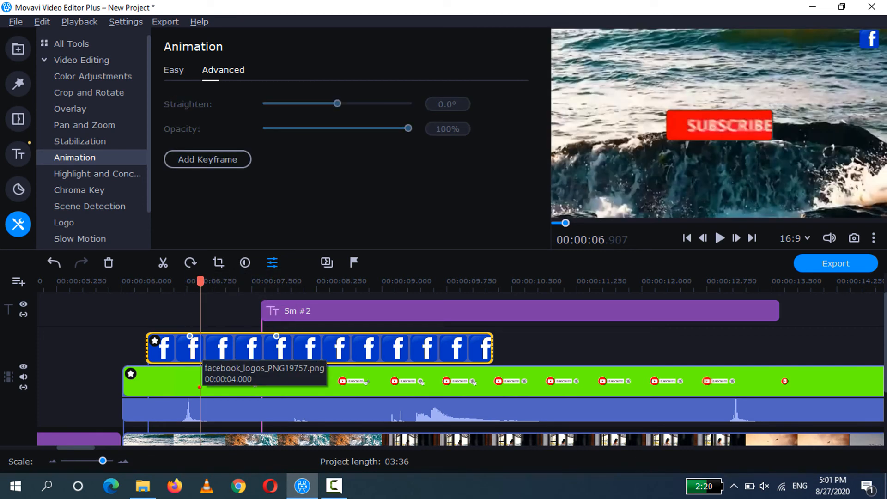
pyautogui.rightClick(190, 337)
pyautogui.click(235, 351)
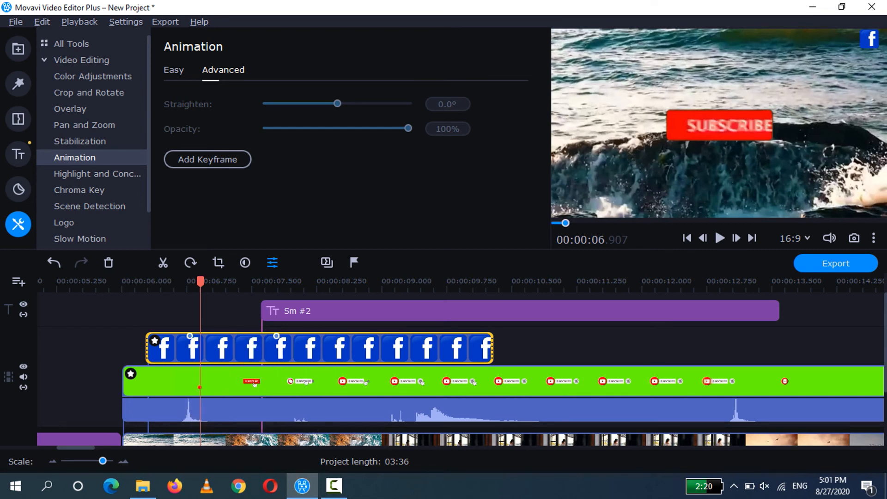
pyautogui.moveTo(830, 61); pyautogui.dragTo(830, 39)
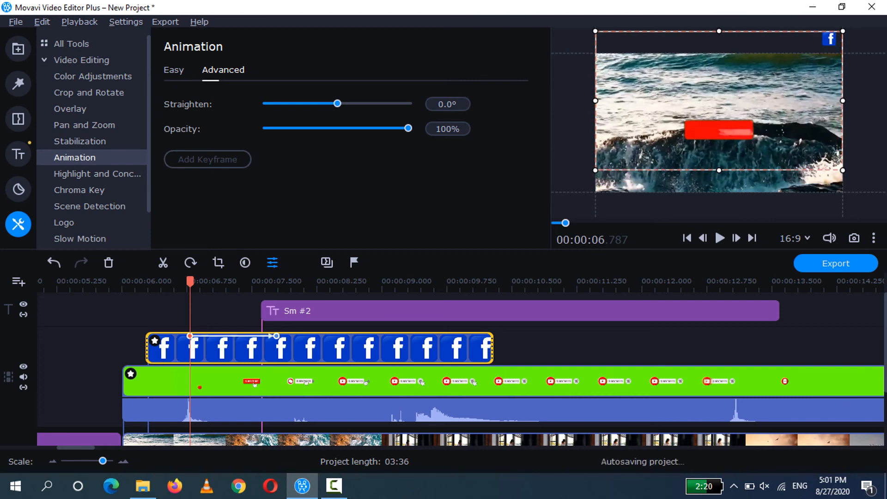
# - Play back from 00:00:06.187 to check the Facebook logo's keyframe animation
pyautogui.click(138, 281)
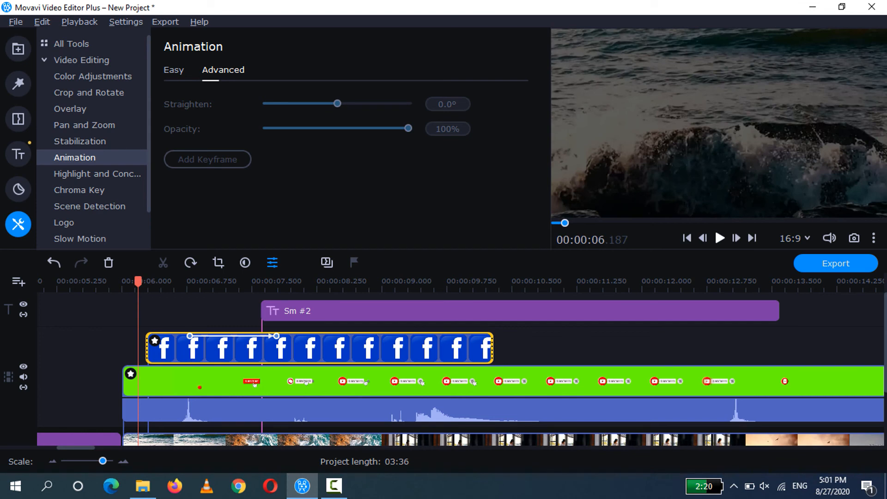
pyautogui.click(719, 239)
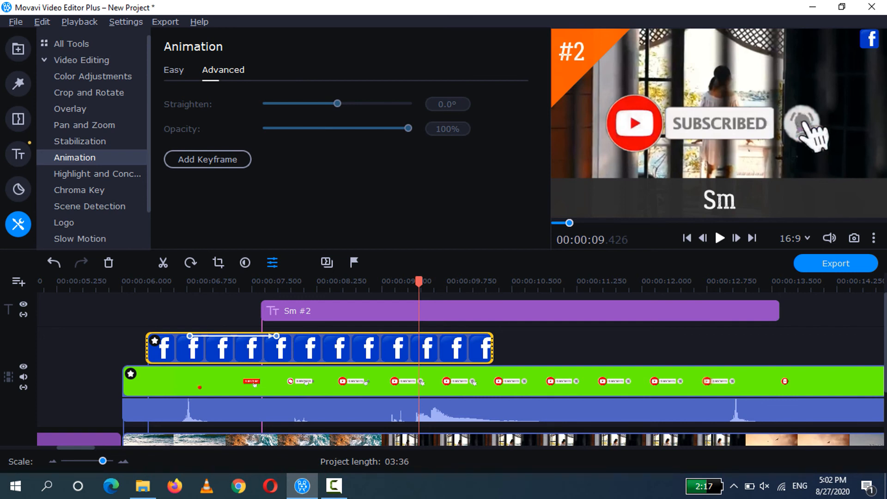
pyautogui.press('F10')
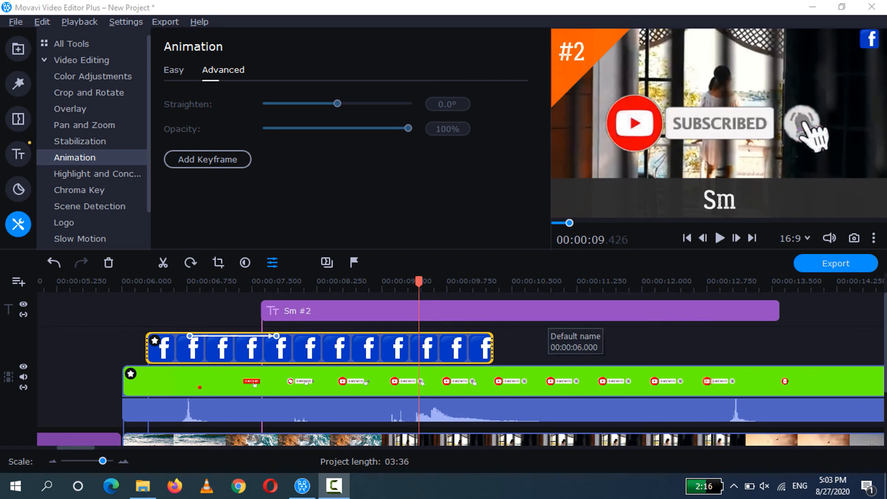
# - Split the main video clip at 00:00:10.732 and again at 00:00:12.097 to isolate a short segment
pyautogui.hscroll(3, 575, 342)
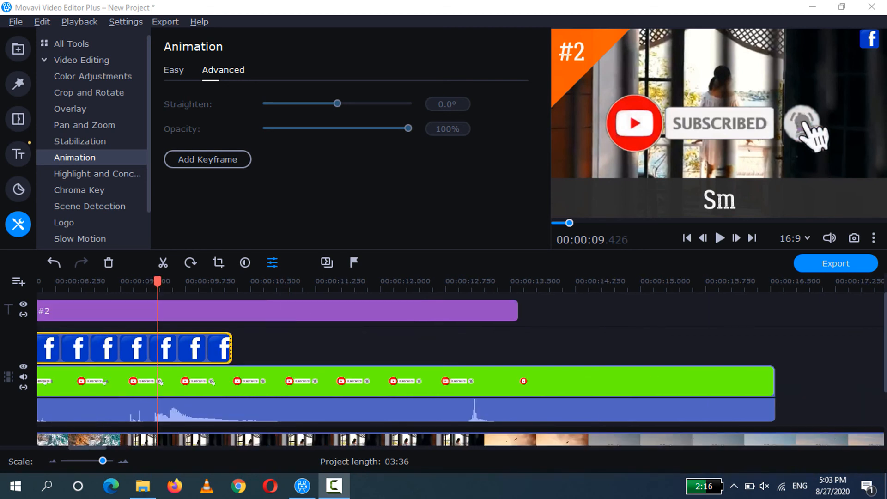
pyautogui.scroll(-3, 576, 342)
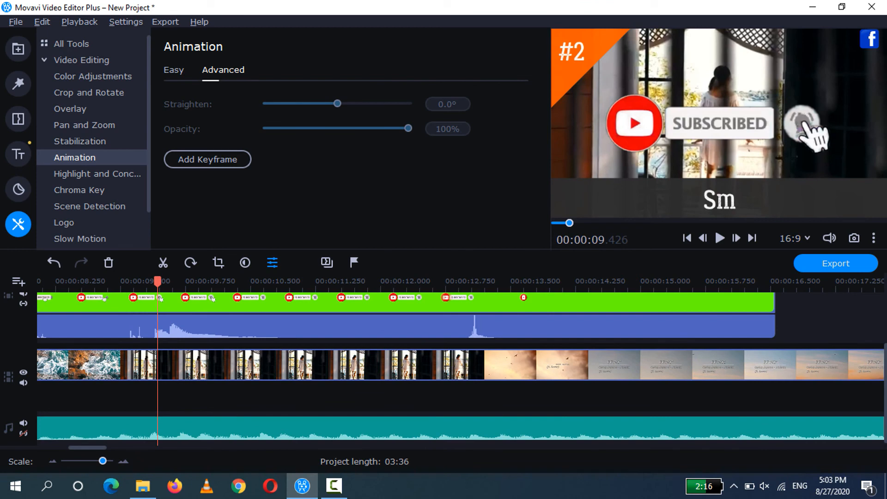
pyautogui.click(271, 365)
pyautogui.click(163, 263)
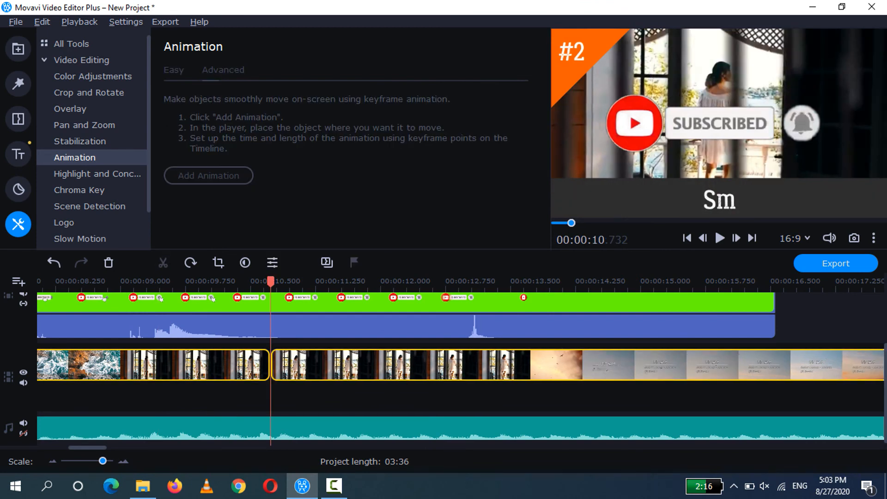
pyautogui.click(389, 365)
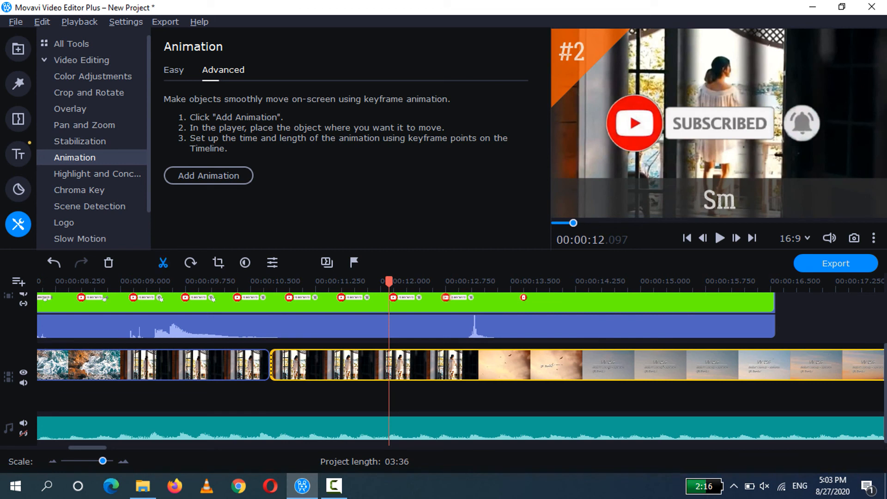
pyautogui.click(163, 262)
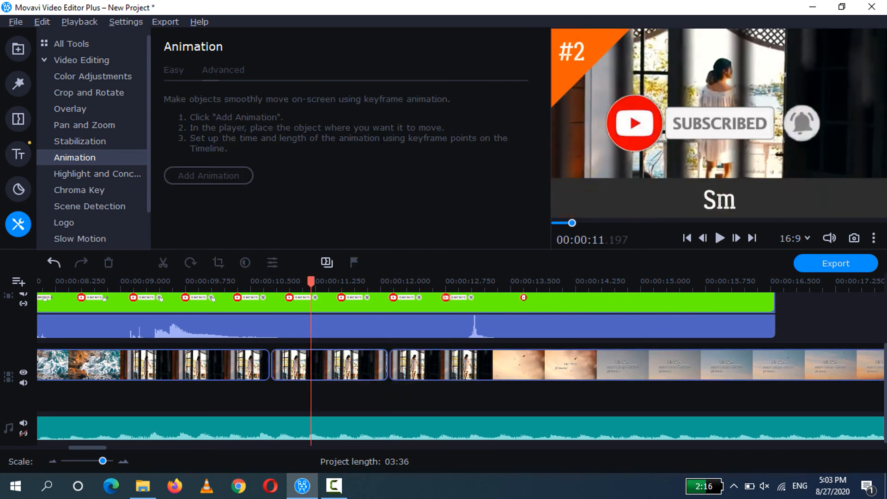
# - Crop the isolated segment of the main video slightly inward on all four sides around the woman and apply the crop
pyautogui.click(351, 372)
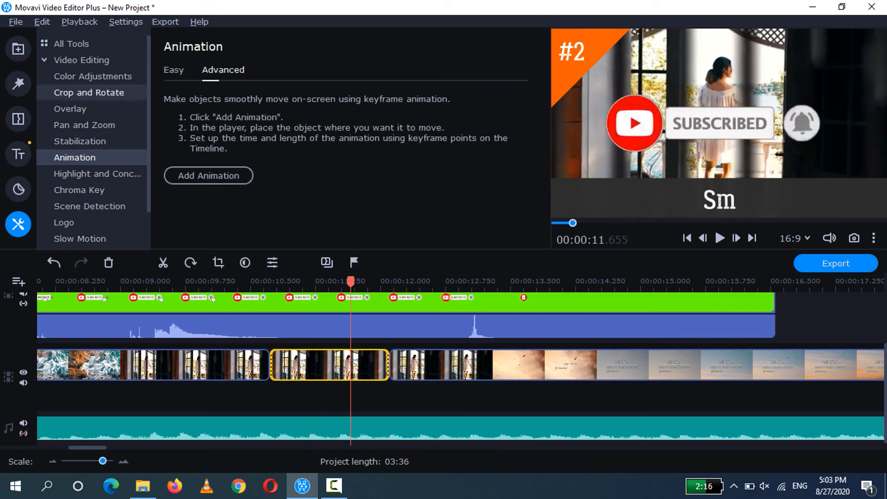
pyautogui.click(89, 93)
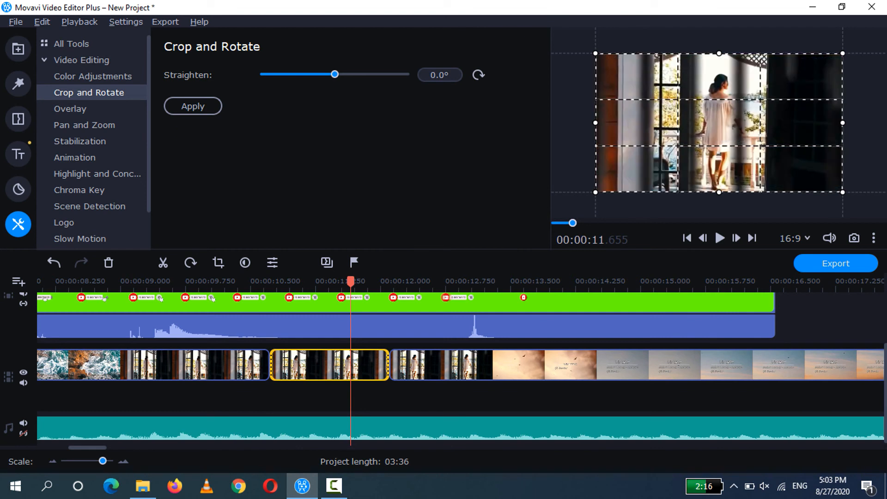
pyautogui.moveTo(719, 192); pyautogui.dragTo(719, 175)
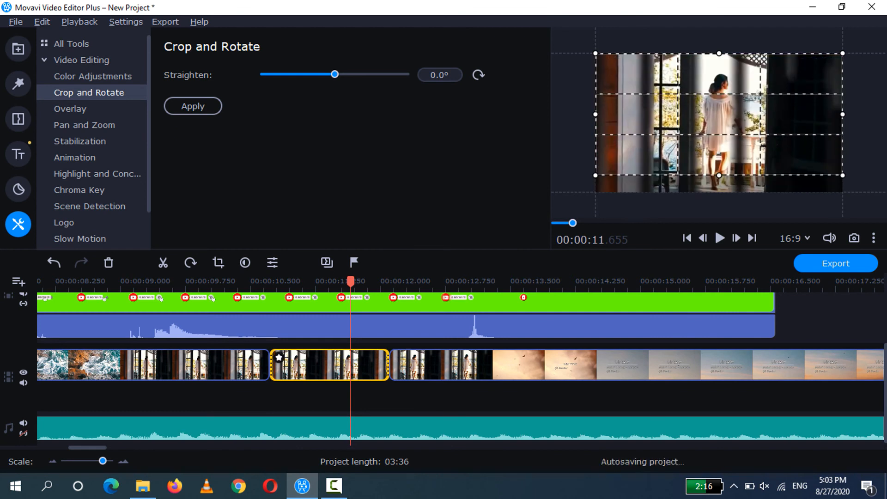
pyautogui.moveTo(720, 53); pyautogui.dragTo(719, 61)
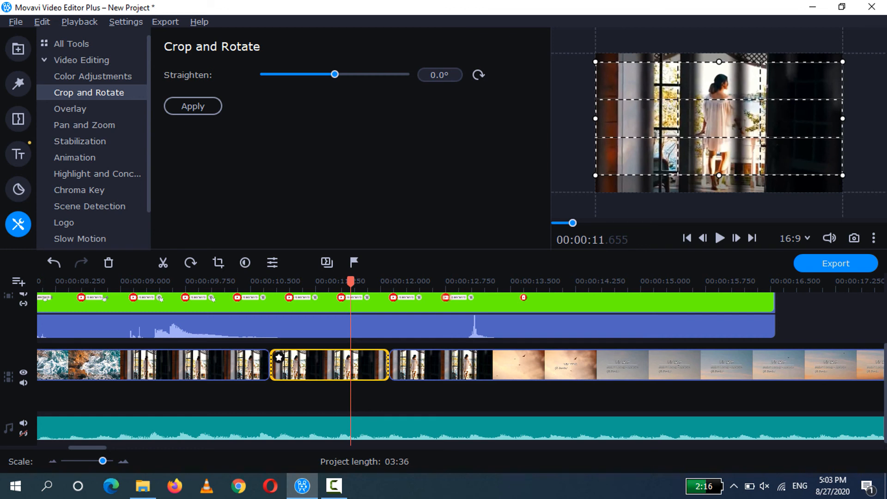
pyautogui.moveTo(596, 119); pyautogui.dragTo(609, 119)
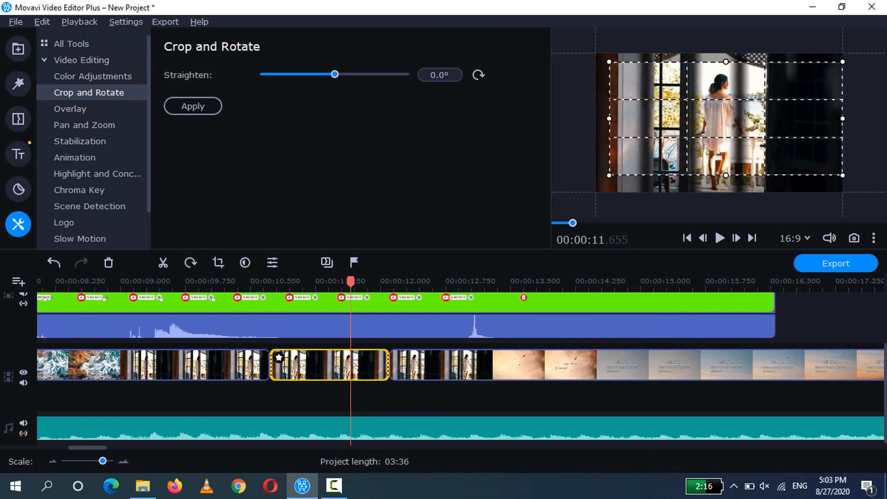
pyautogui.moveTo(843, 119); pyautogui.dragTo(817, 119)
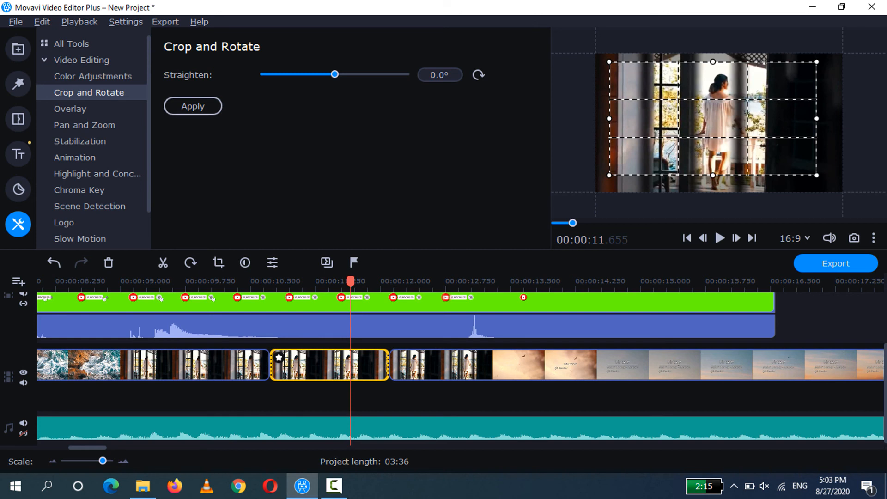
pyautogui.click(192, 106)
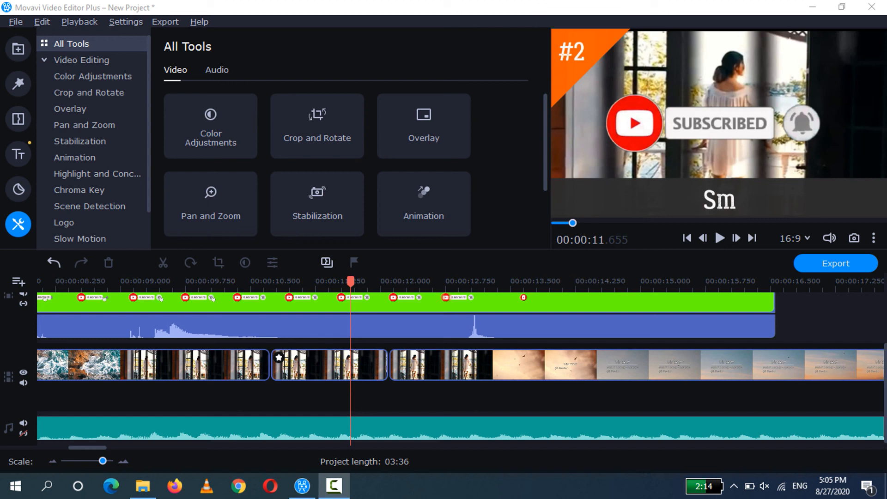
# - Open the Media Bin and look over its options for adding media files, music and folders and for recording
pyautogui.click(18, 49)
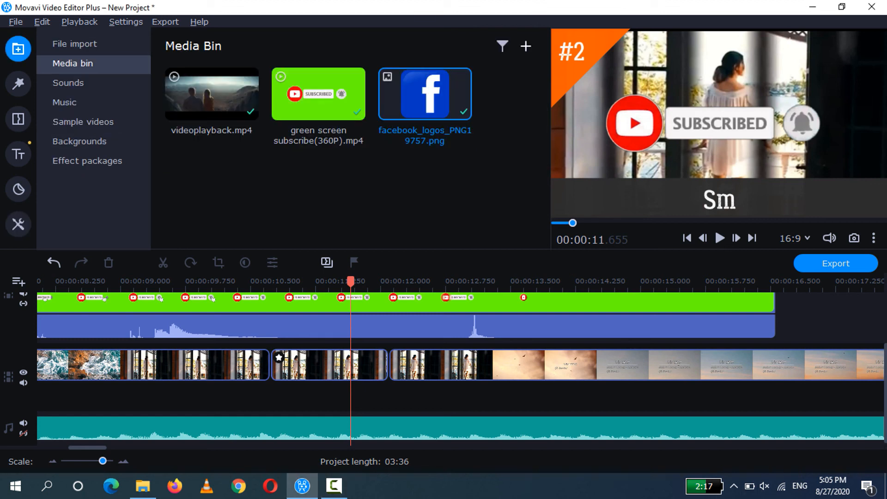
pyautogui.click(526, 46)
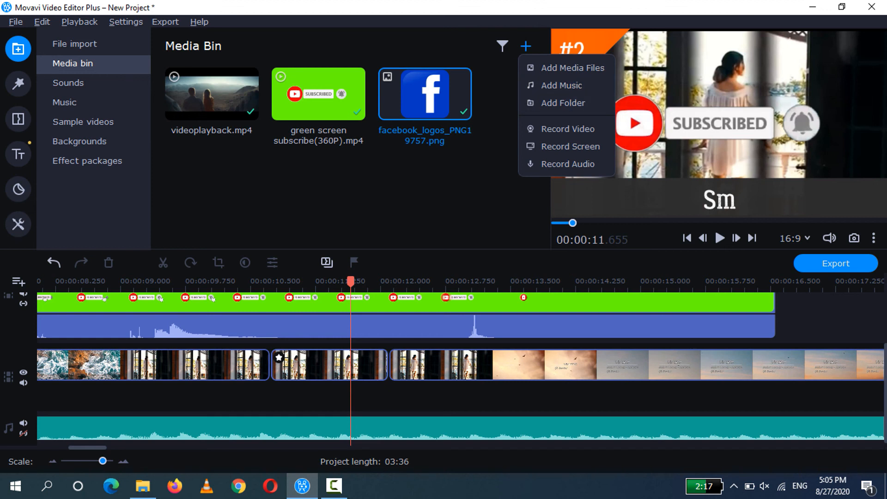
pyautogui.click(296, 397)
# - Move the detached audio clip to start with the main video at 00:00:06.000, and set its fade in and fade out to 0.00 sec
pyautogui.moveTo(87, 447)
pyautogui.mouseDown()
pyautogui.moveTo(56, 447)
pyautogui.moveTo(78, 447)
pyautogui.mouseUp()
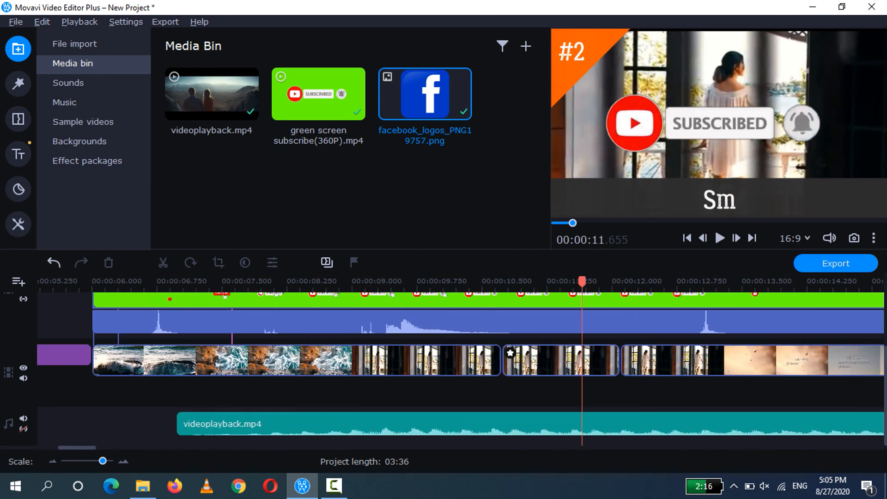
pyautogui.moveTo(217, 424); pyautogui.dragTo(132, 424)
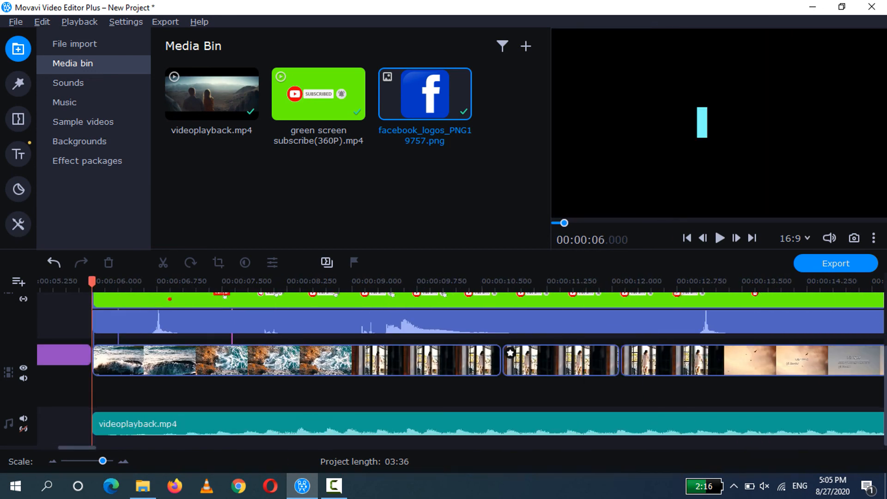
pyautogui.click(219, 424)
pyautogui.click(273, 262)
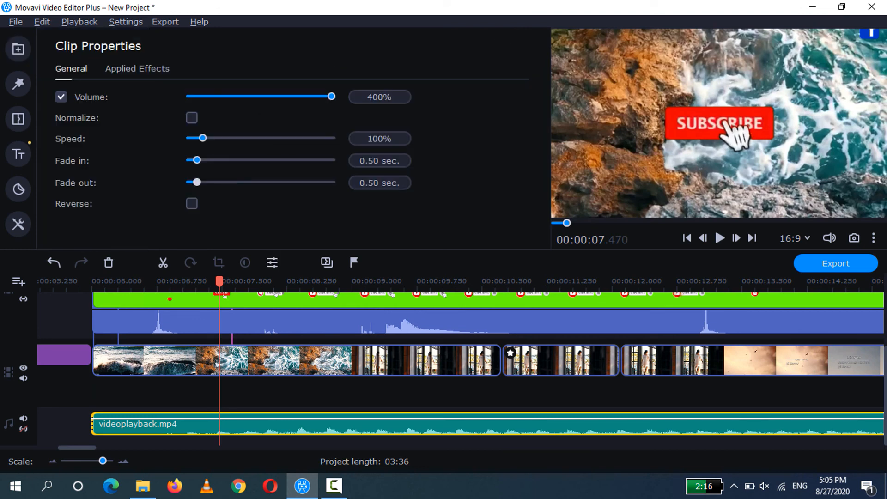
pyautogui.click(188, 160)
pyautogui.click(189, 182)
pyautogui.click(148, 361)
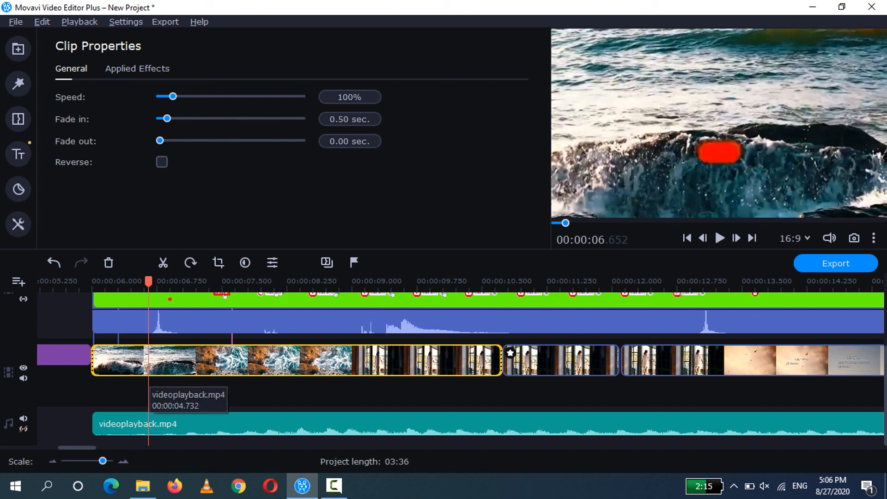
pyautogui.click(200, 426)
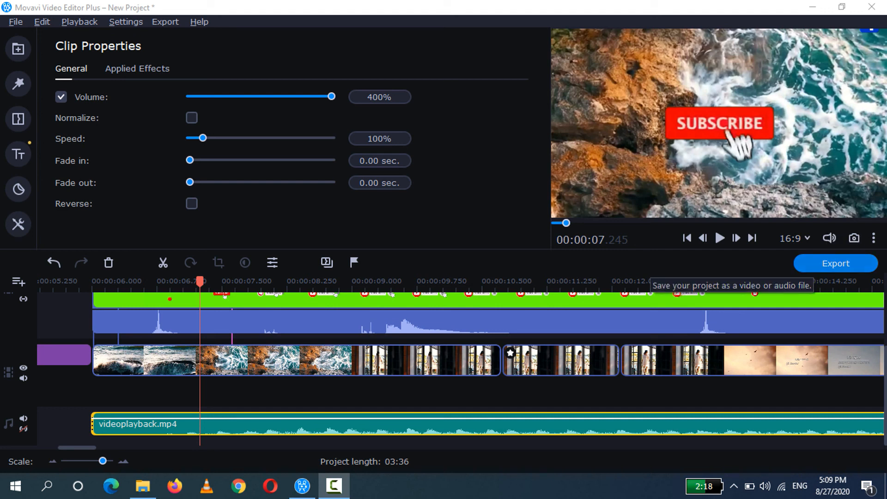
# - Export the project to the computer as an MP4 video with the Highest quality setting
pyautogui.click(832, 263)
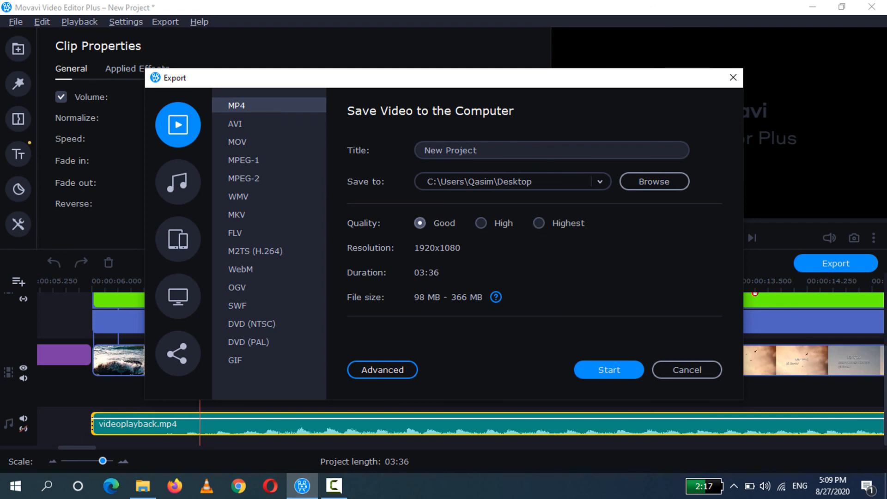
pyautogui.click(481, 224)
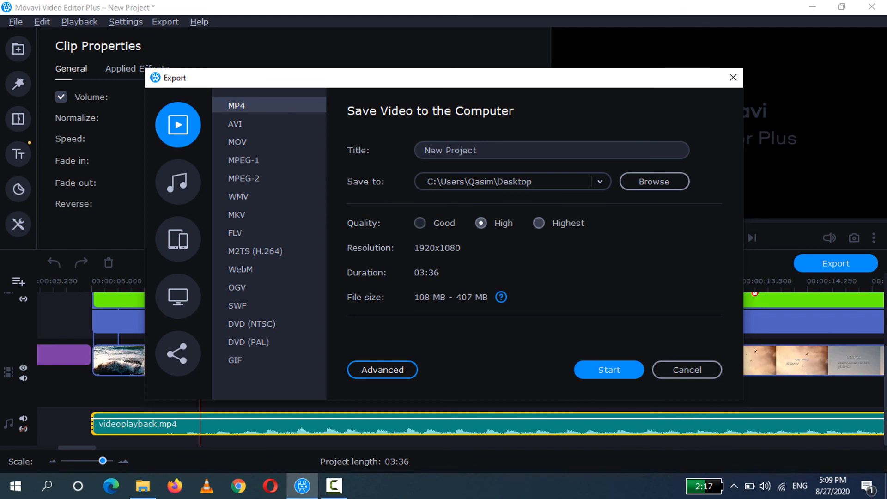
pyautogui.click(539, 223)
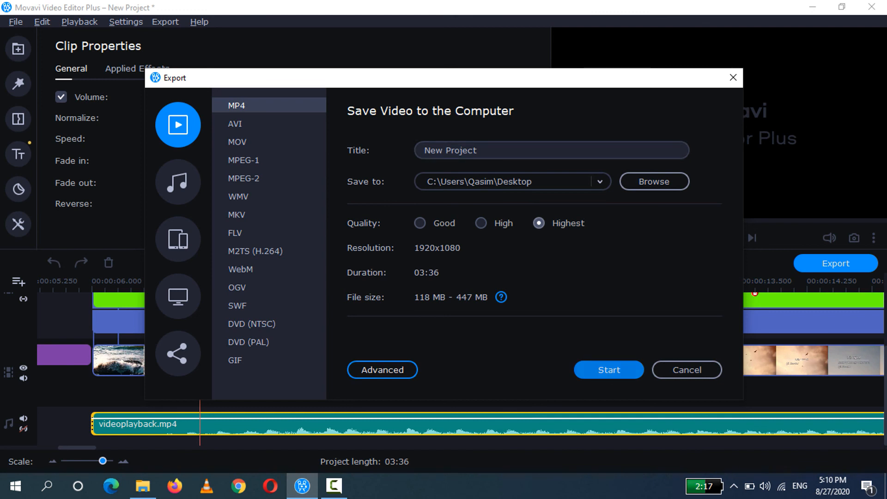
pyautogui.click(609, 370)
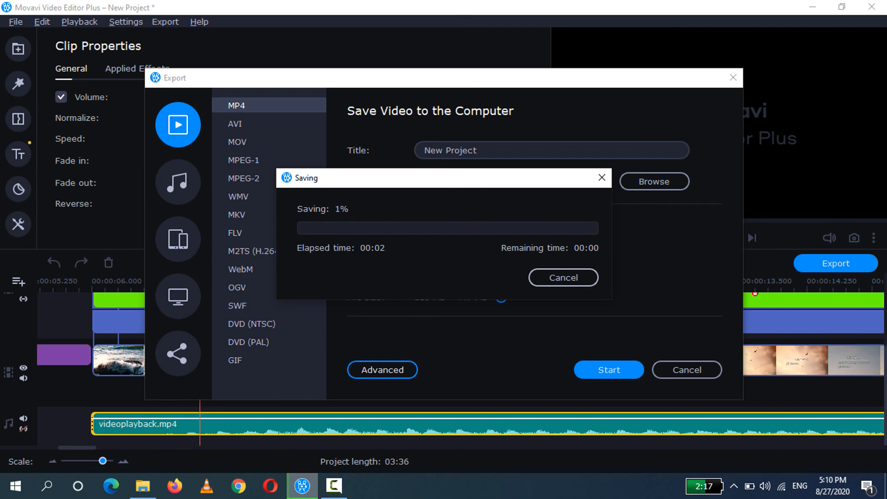